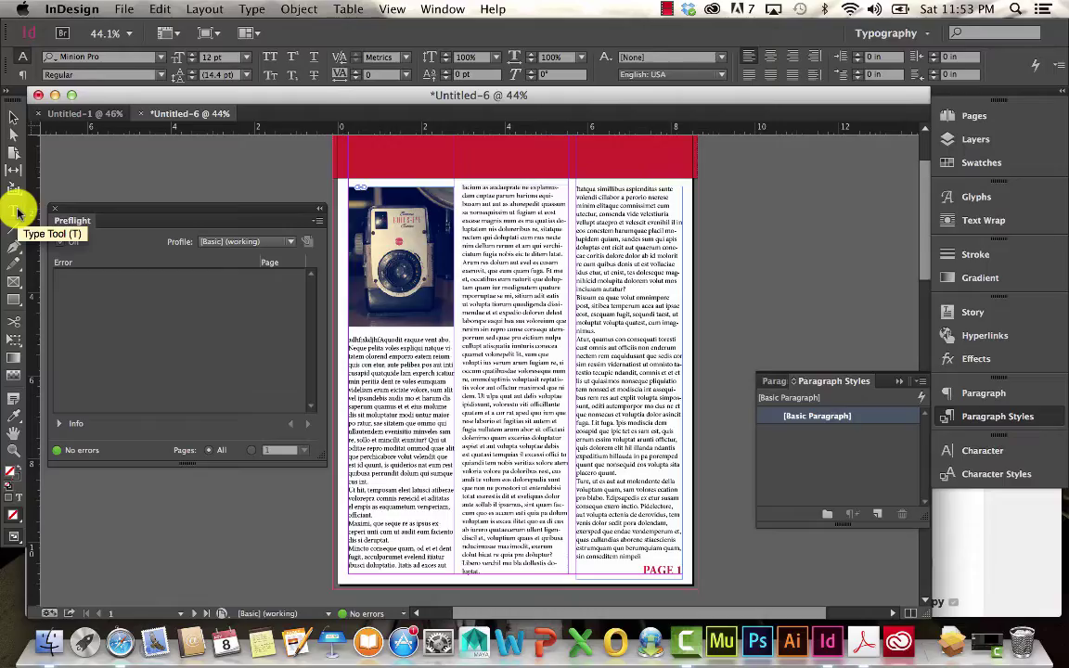
Step: Break the left column's short opening line into its own paragraph and select it as a heading
click(17, 214)
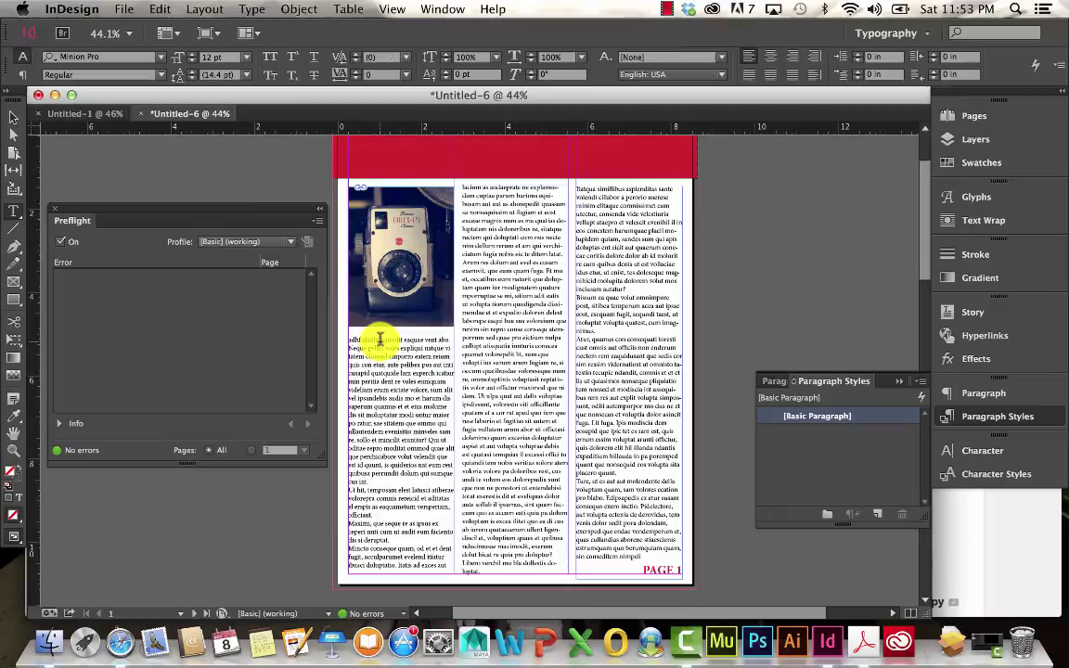
click(379, 339)
key(Return)
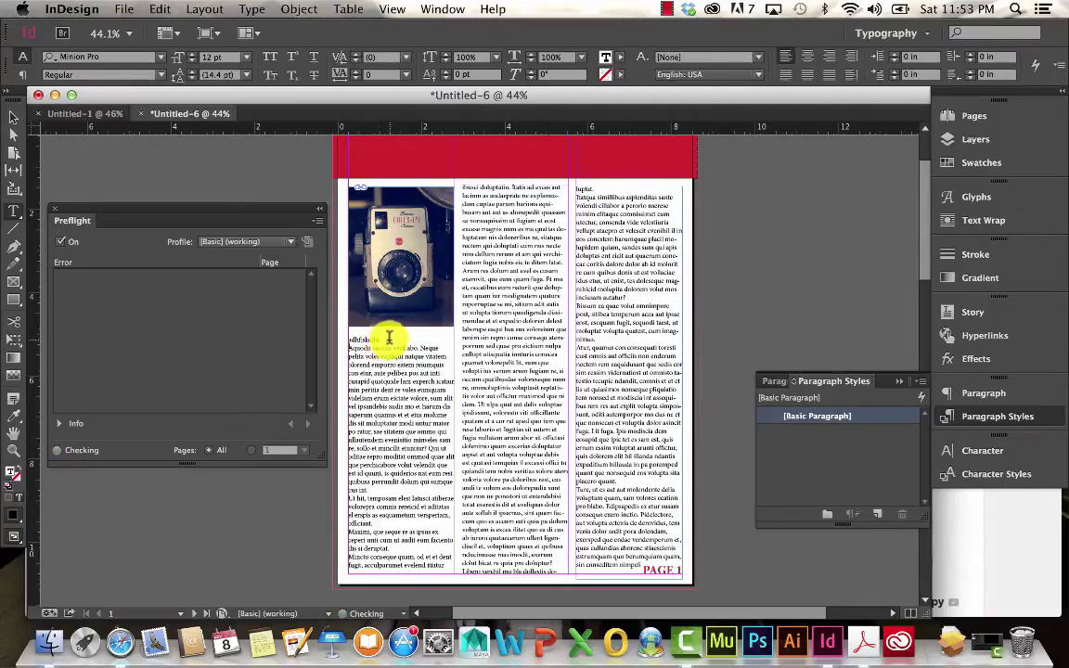
drag(382, 338, 348, 339)
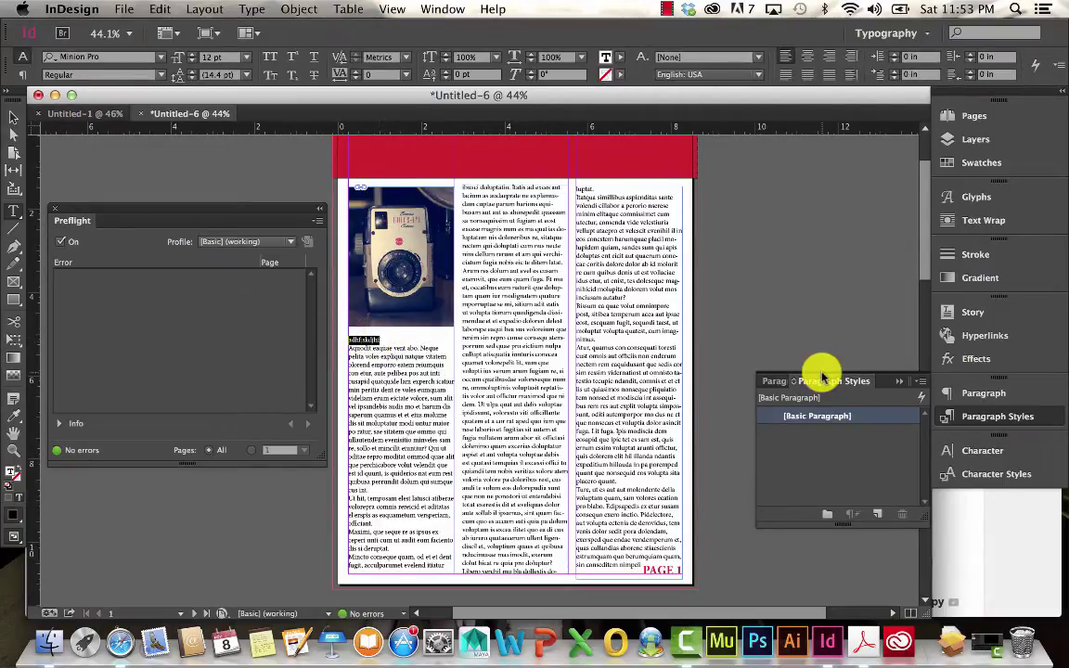
Step: Set the heading in Century Gothic Bold and fill it with C=100 M=90 Y=10 K=0 blue
click(121, 59)
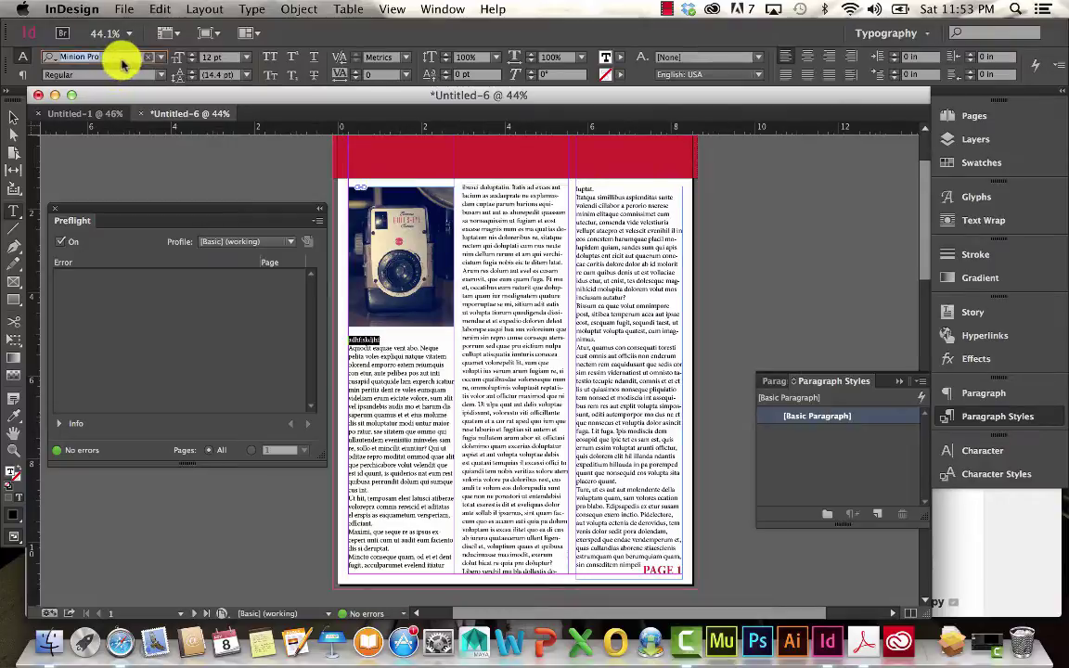
text(century)
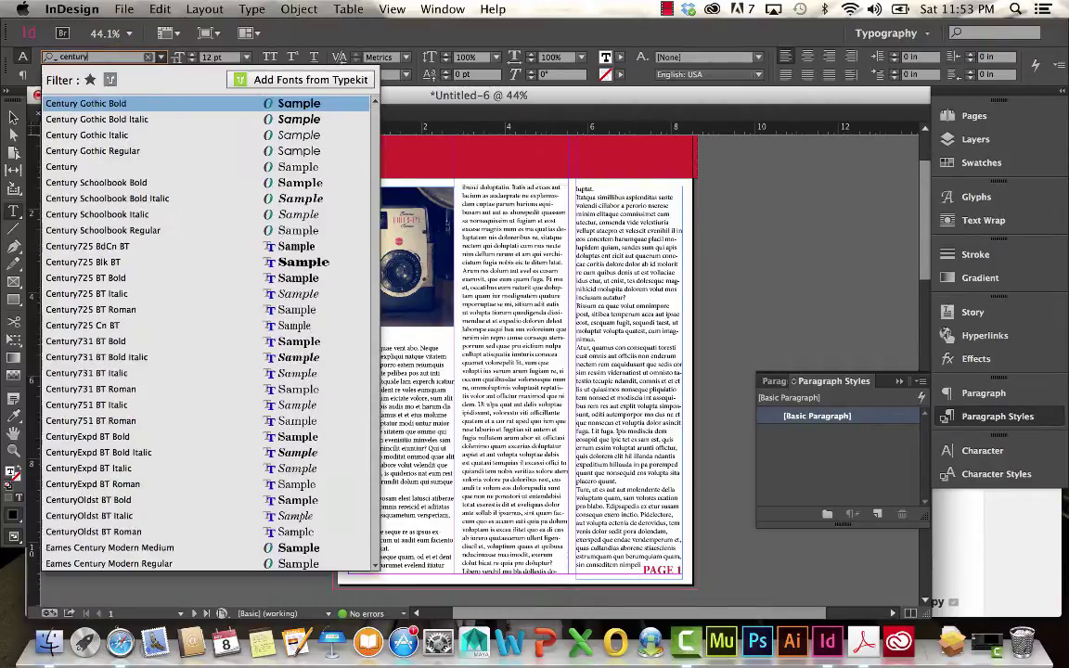
click(108, 103)
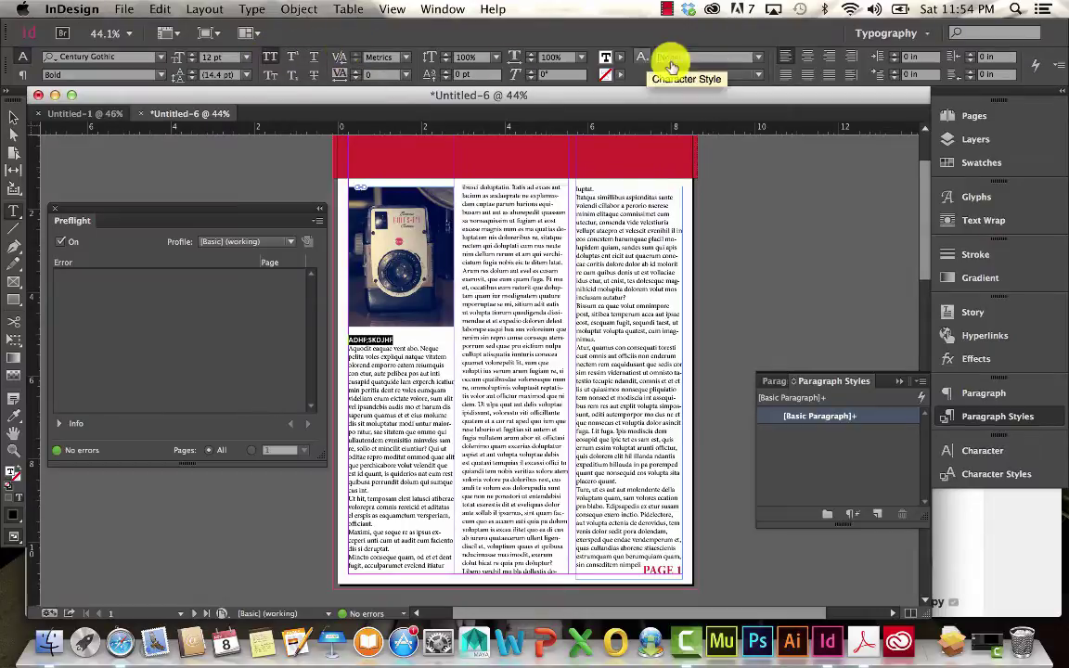
click(609, 57)
scroll(552, 212, down, 1)
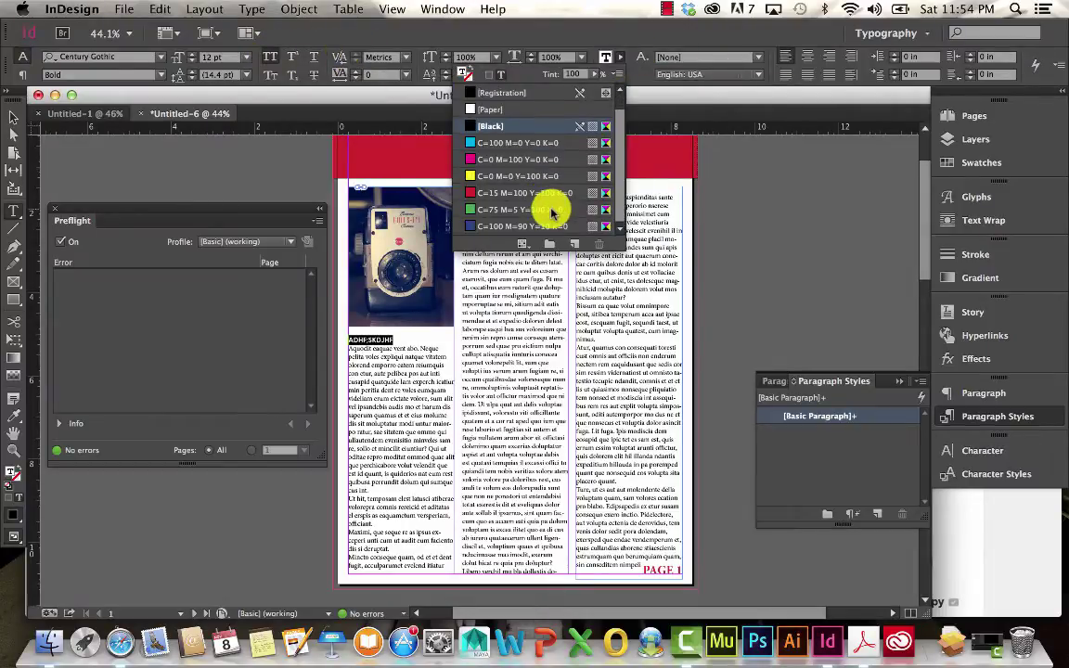
click(533, 227)
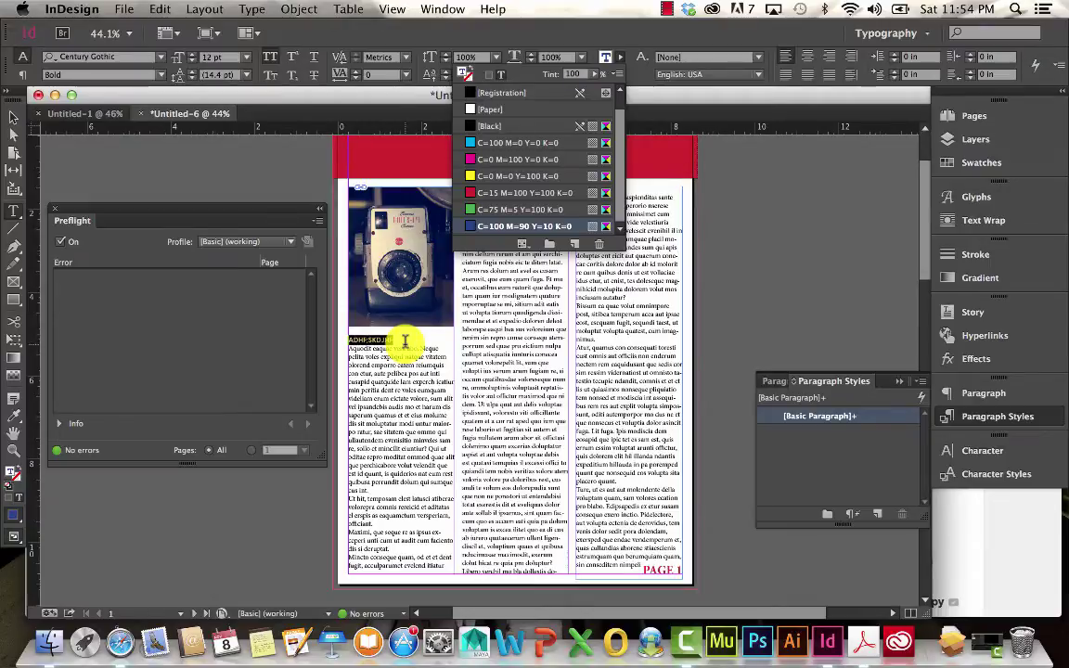
Step: Rename Character Style 1 to Blue Header
click(1002, 474)
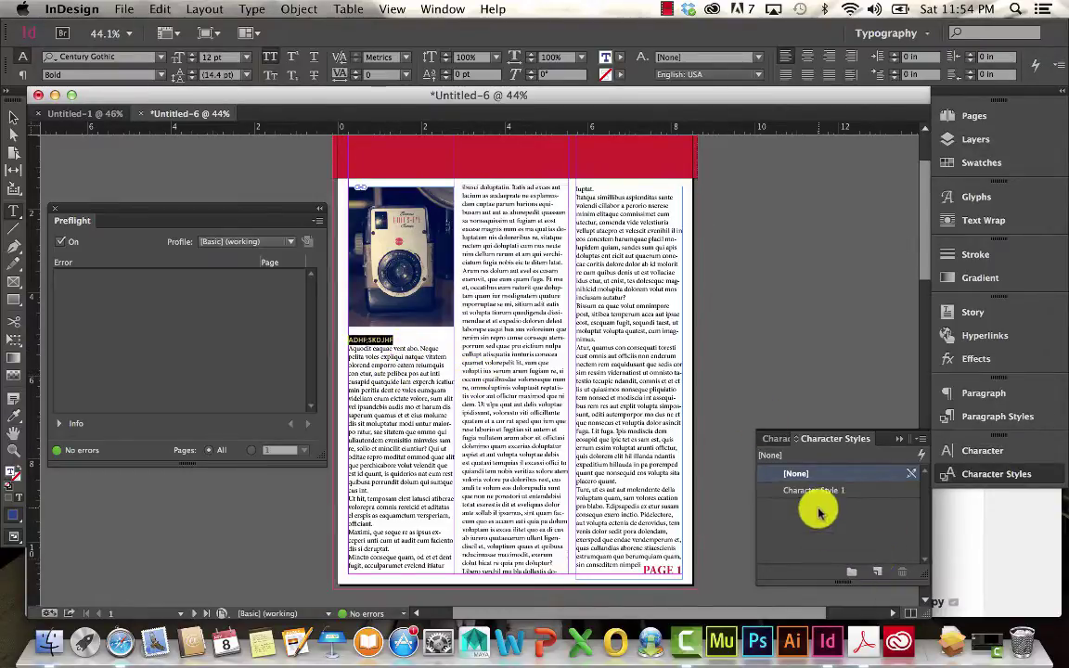
double_click(822, 491)
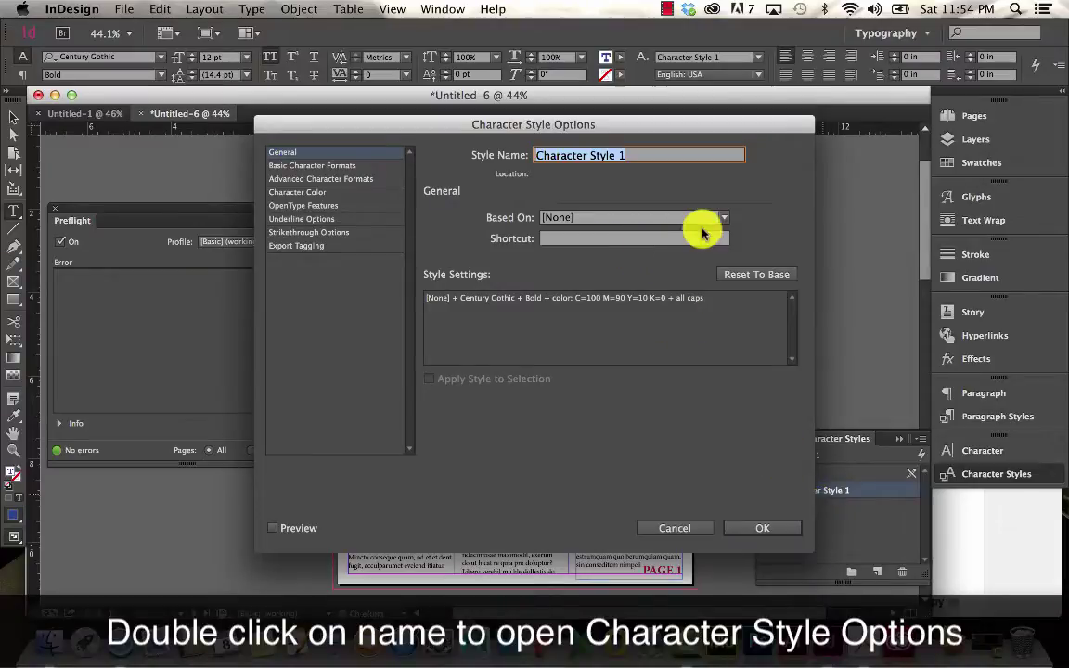
text(Blue Header)
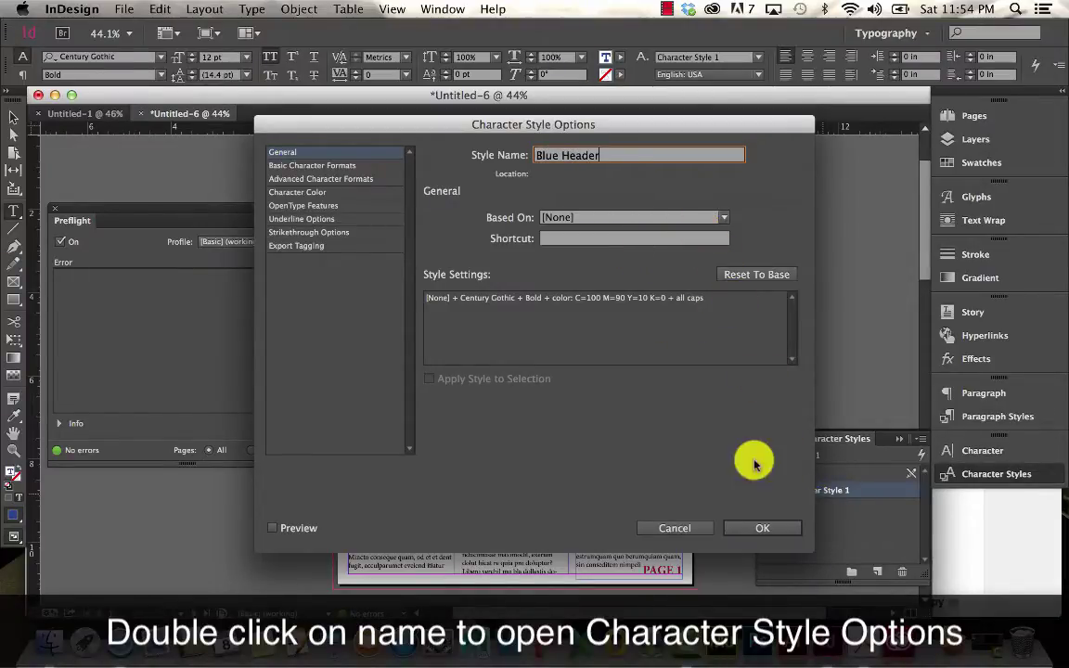
click(746, 528)
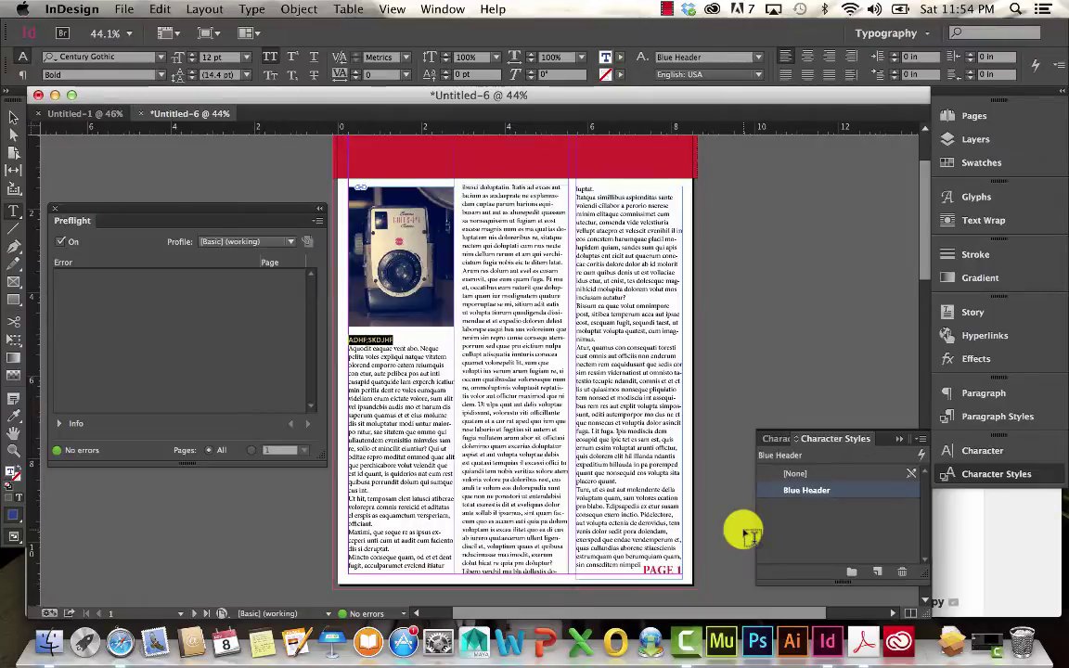
Step: Split the 'Ut hi' line into its own heading and apply Blue Header to it
click(379, 489)
key(Return)
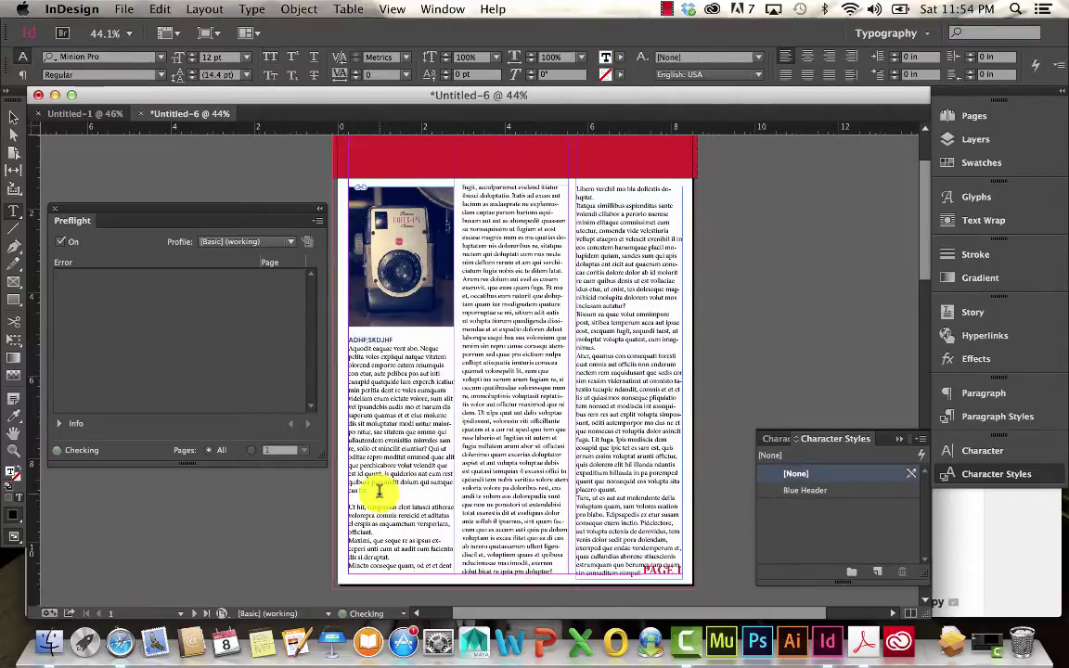
drag(363, 506, 337, 510)
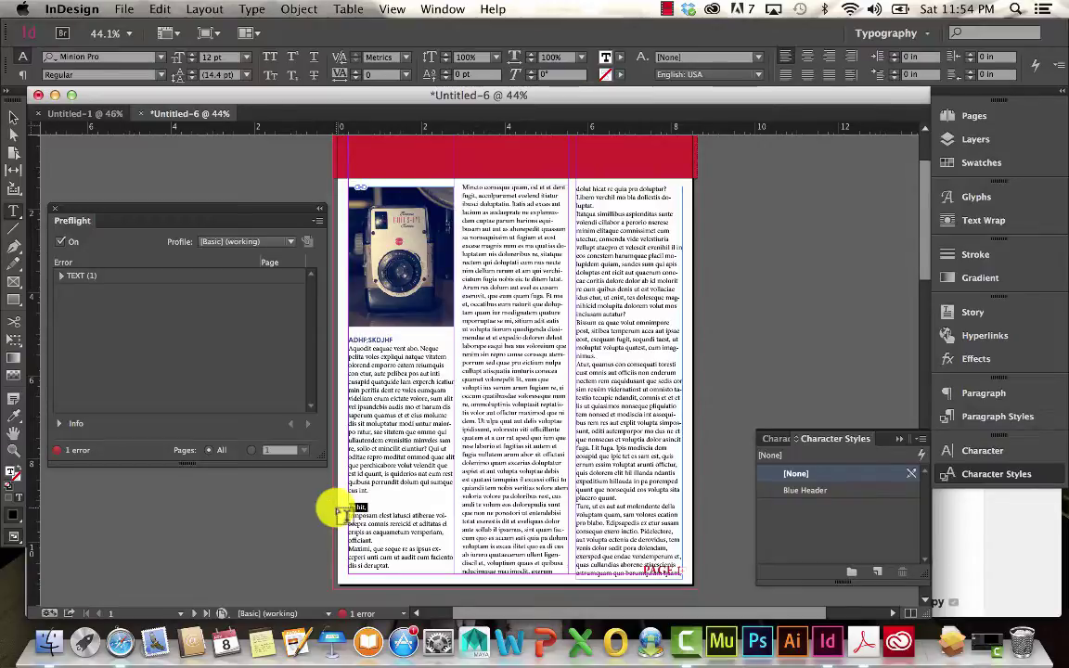
click(805, 491)
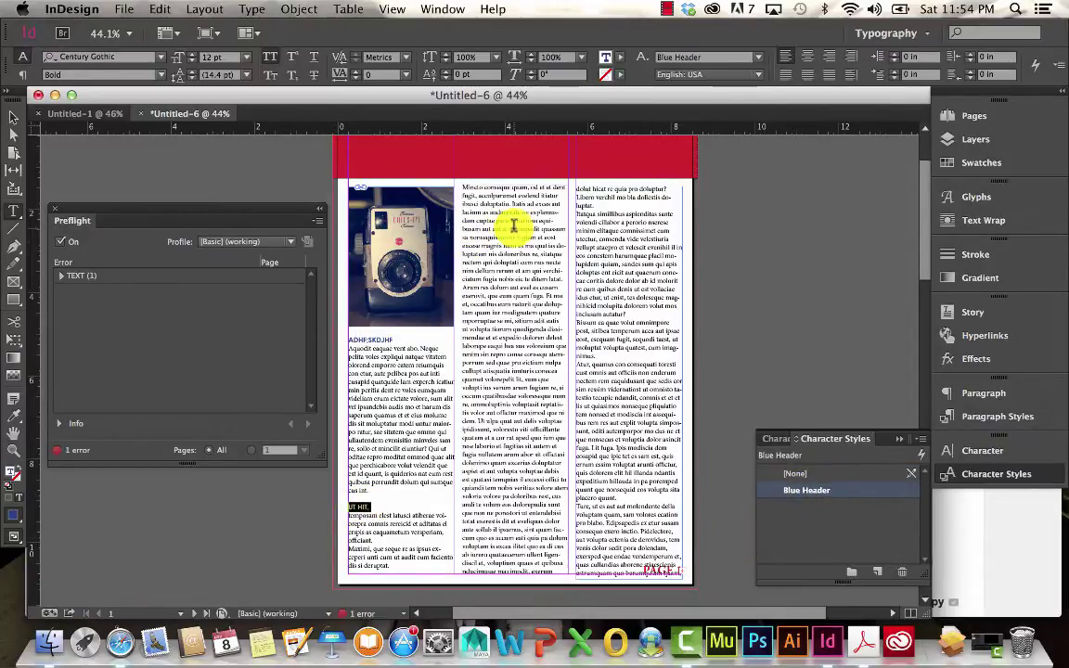
Step: Break out the second column's 'BUSAM AUT AUT' line and apply Blue Header to it
click(552, 206)
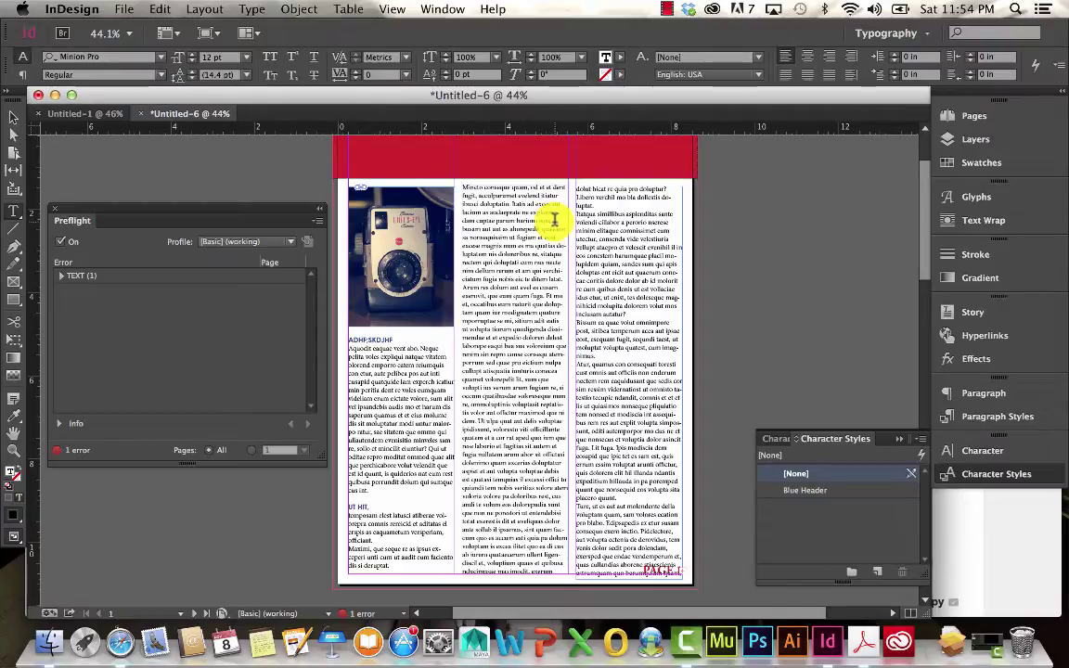
key(Return)
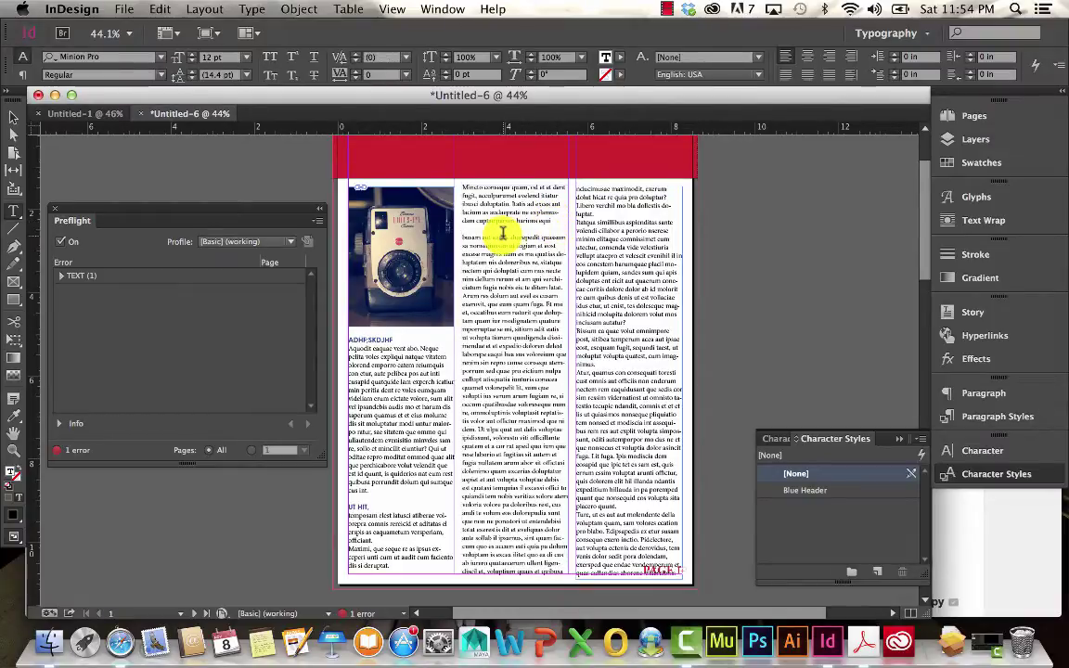
click(501, 235)
key(Return)
drag(497, 232, 460, 234)
click(798, 489)
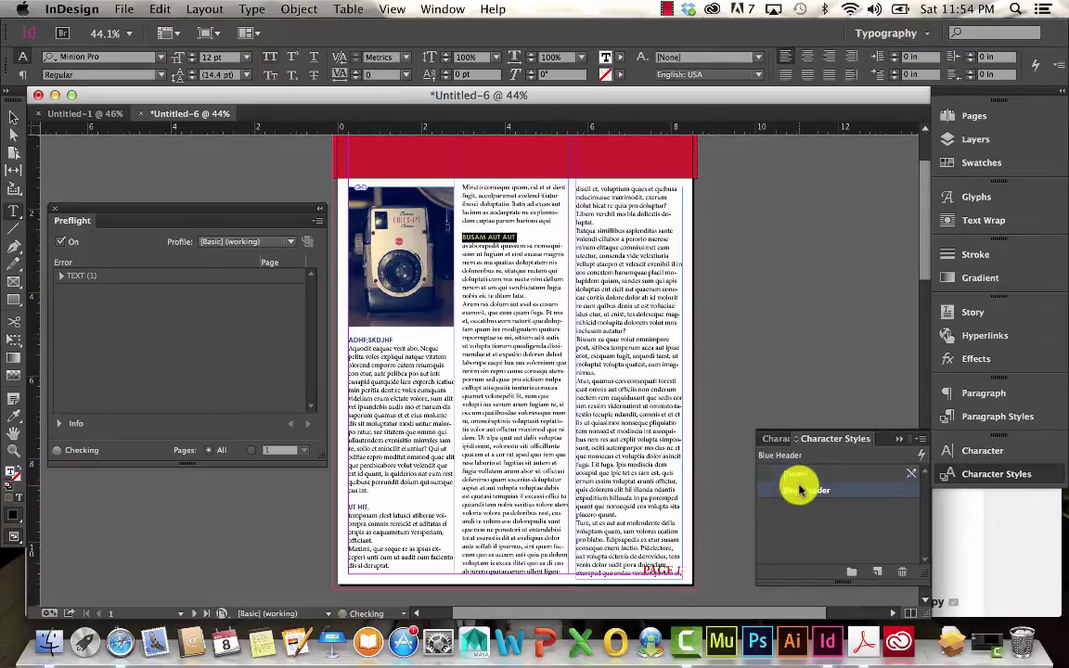
click(14, 117)
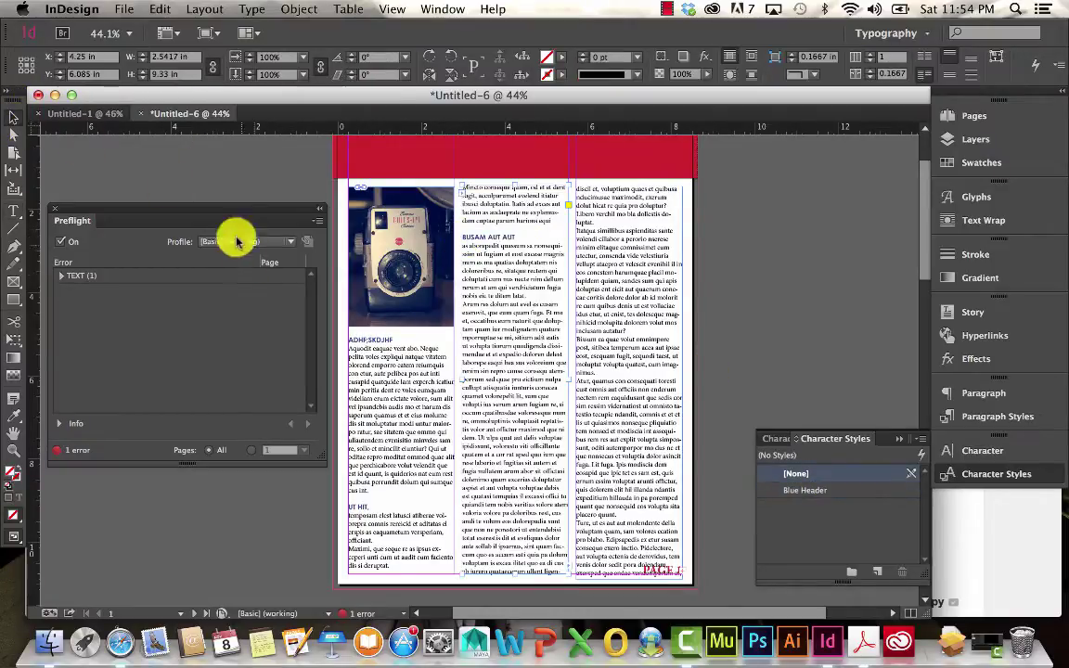
Step: With preview on, change the Blue Header character colour to magenta C=0 M=100 Y=0 K=0
double_click(810, 499)
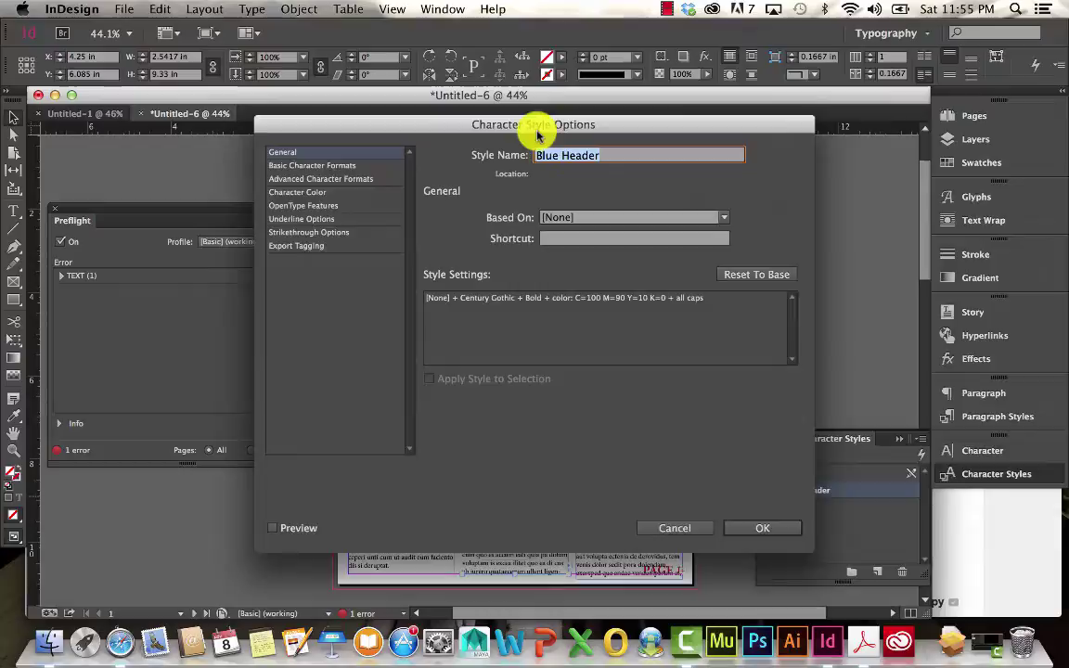
drag(539, 127, 861, 137)
click(598, 532)
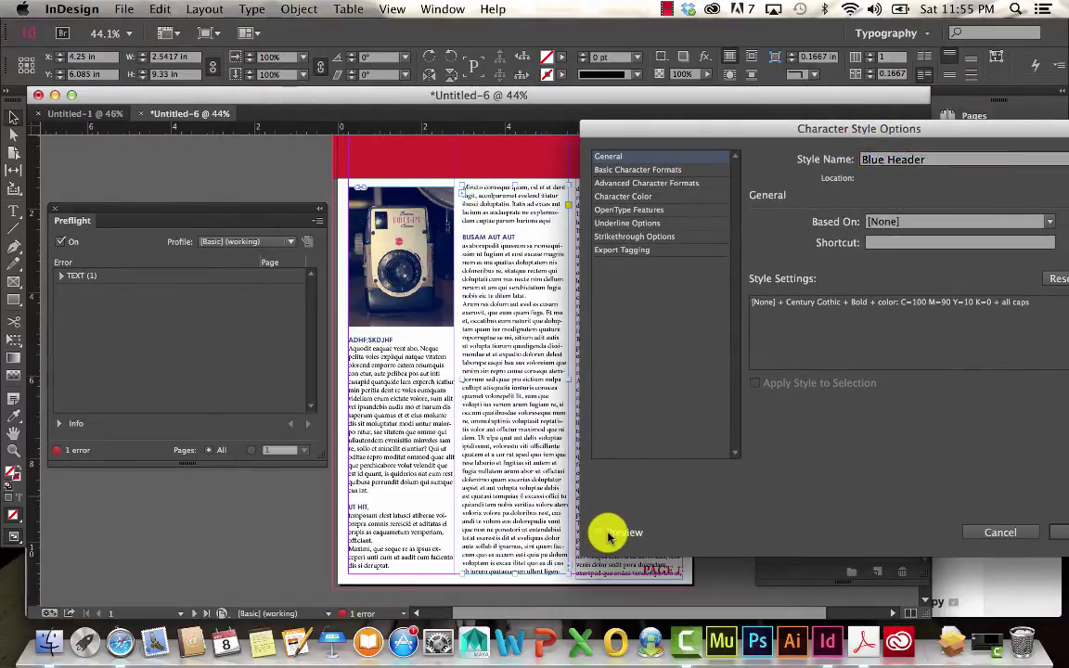
click(616, 197)
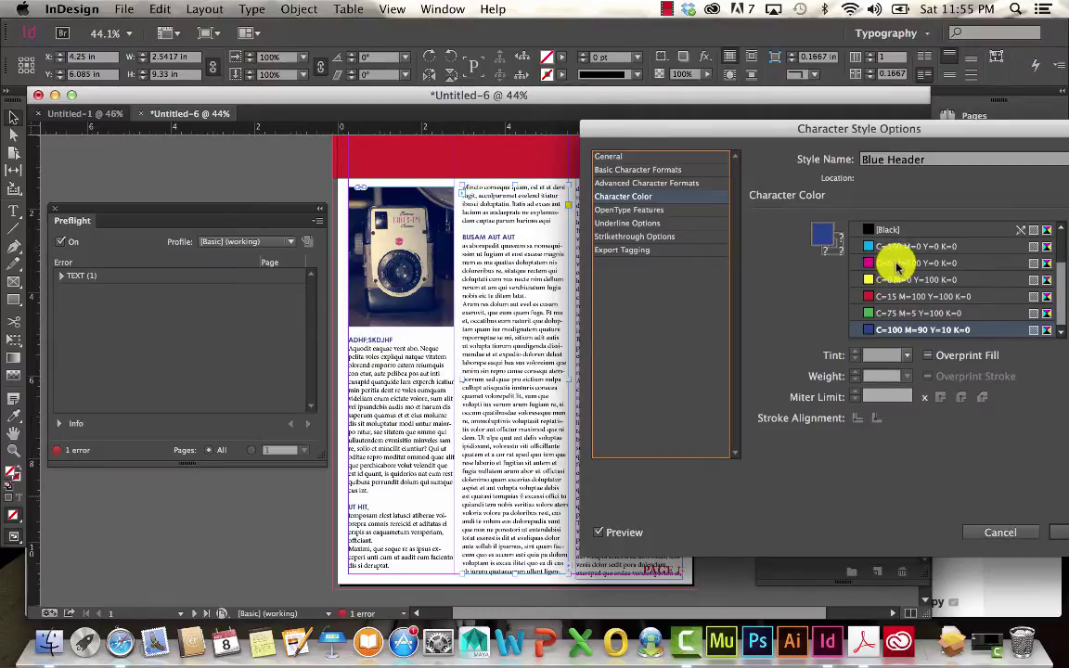
click(897, 263)
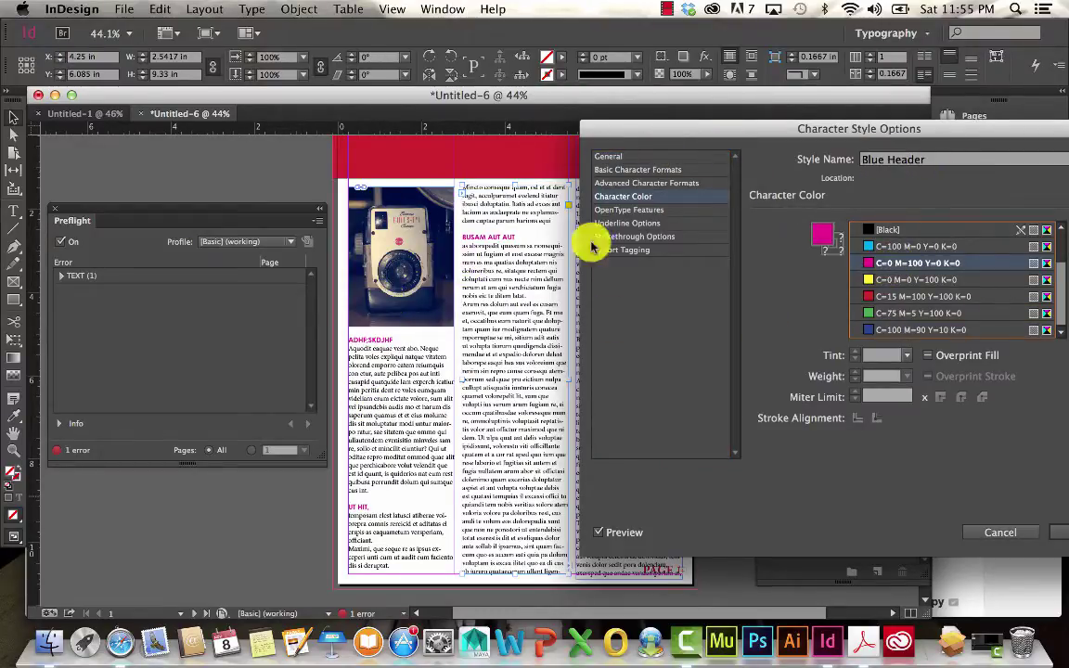
Step: Rename the character style from Blue Header to Pink Header and confirm
click(612, 156)
click(886, 160)
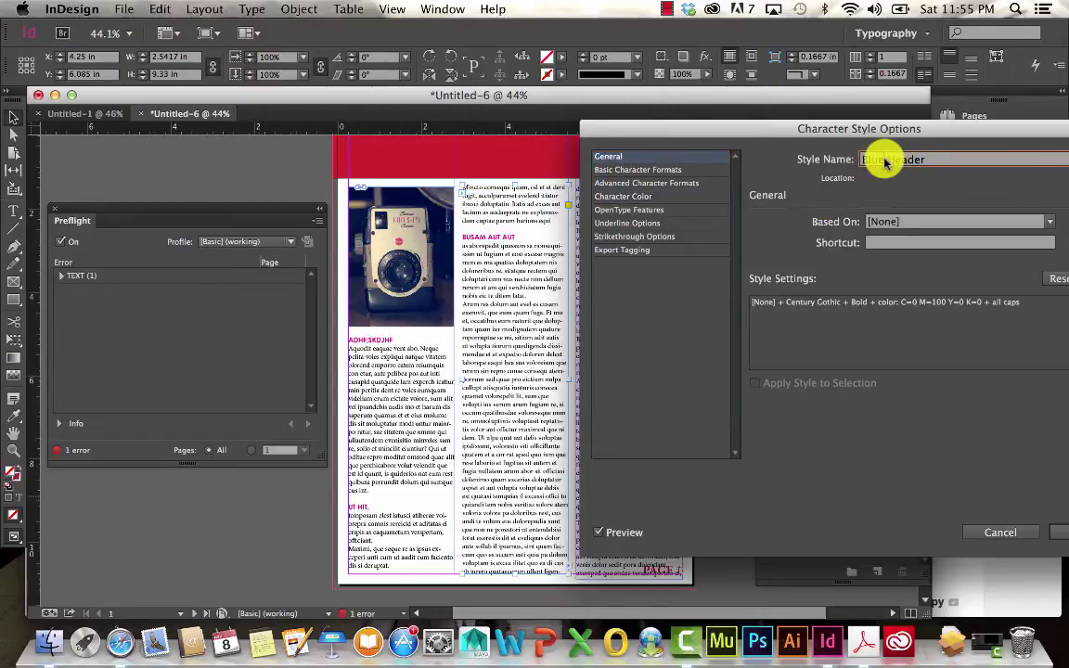
drag(887, 160, 811, 158)
text(P)
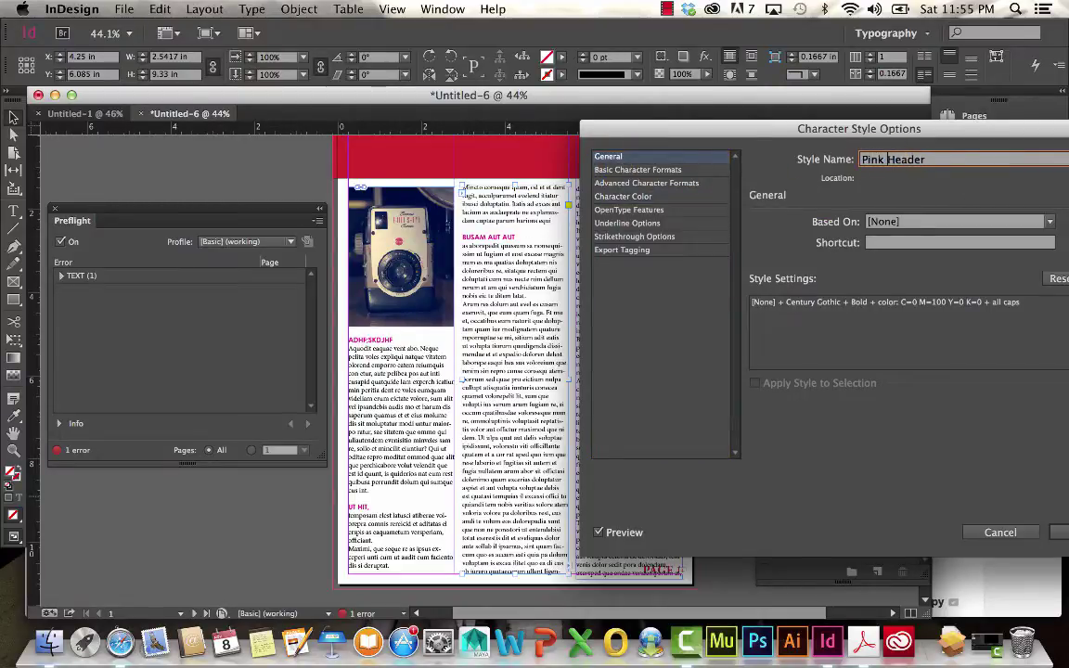
text(ink)
click(1059, 532)
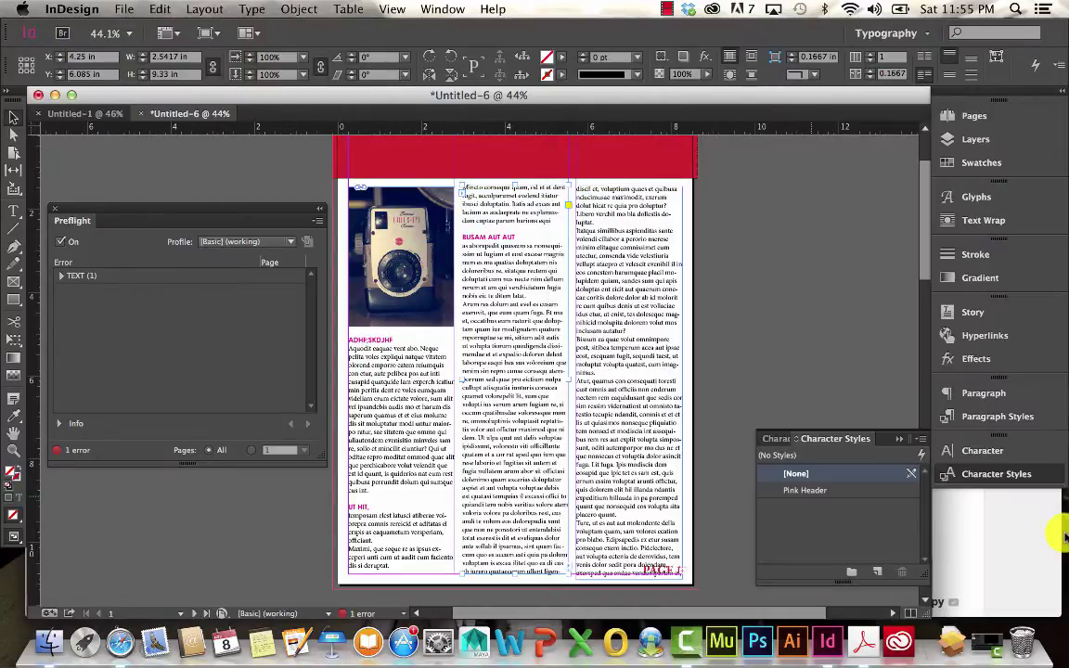
Step: Set the right column's heading line in Magneto Bold and bring the Paragraph Styles panel forward
double_click(594, 343)
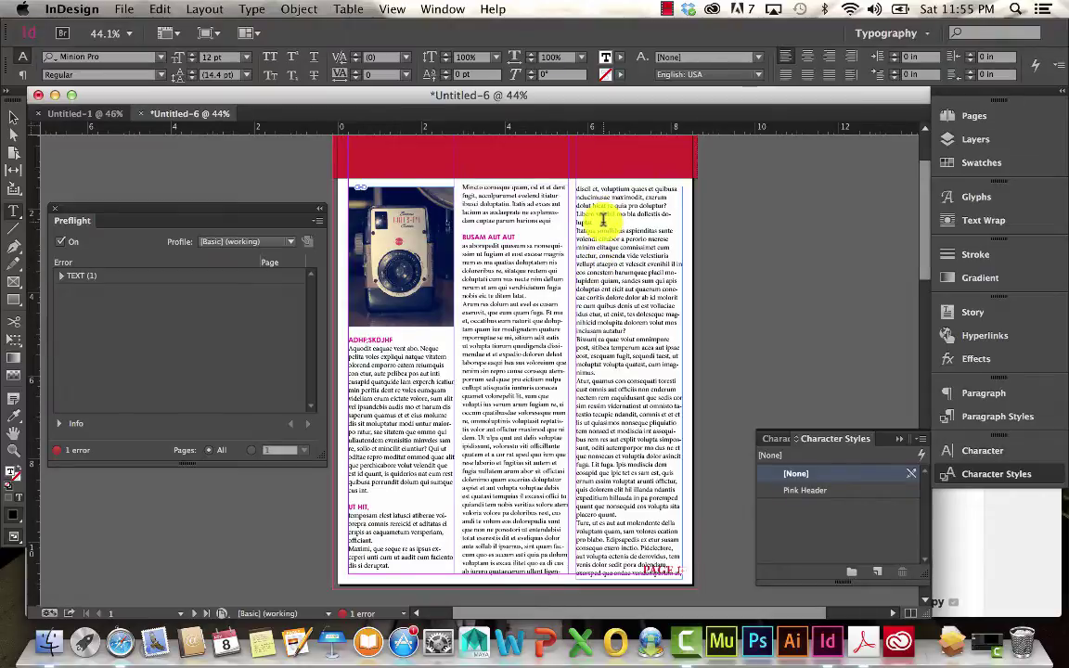
key(Return)
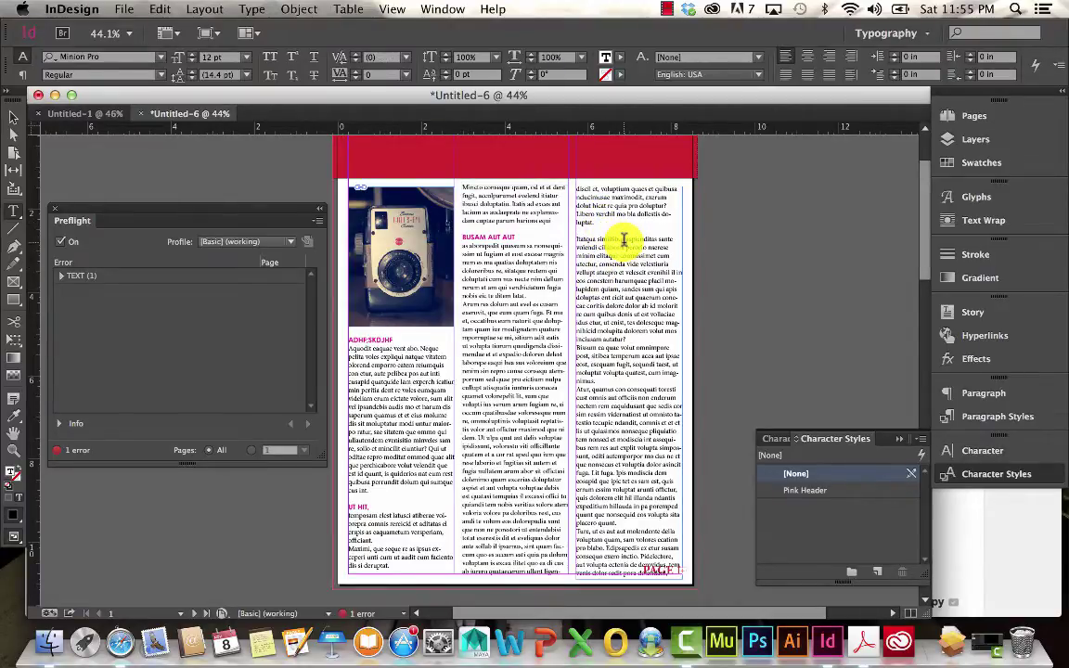
drag(620, 239, 572, 237)
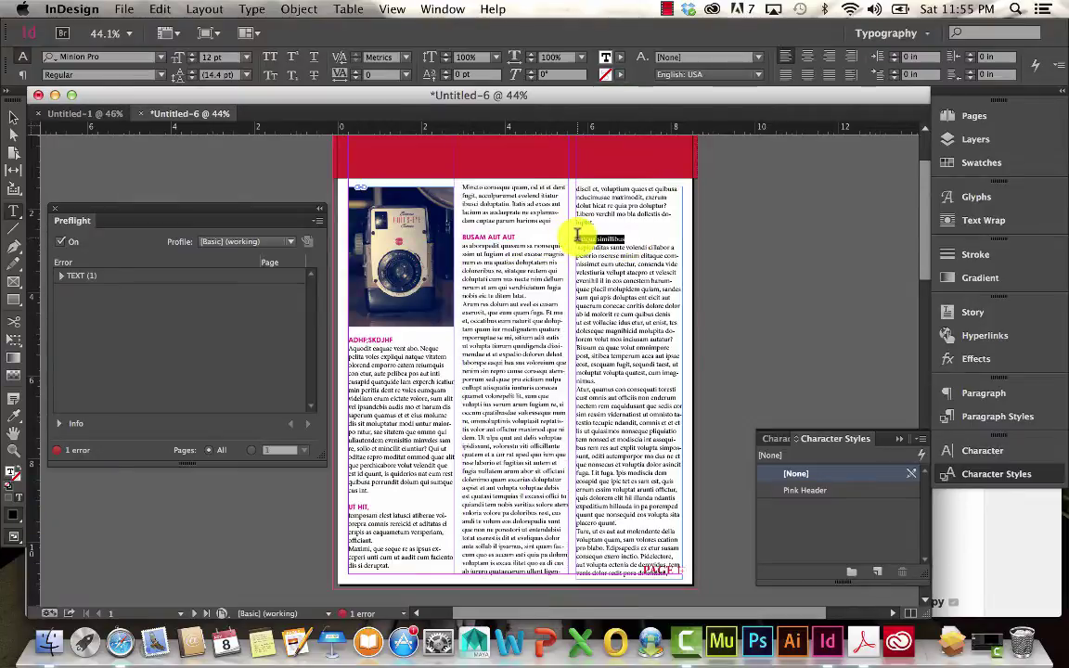
click(157, 58)
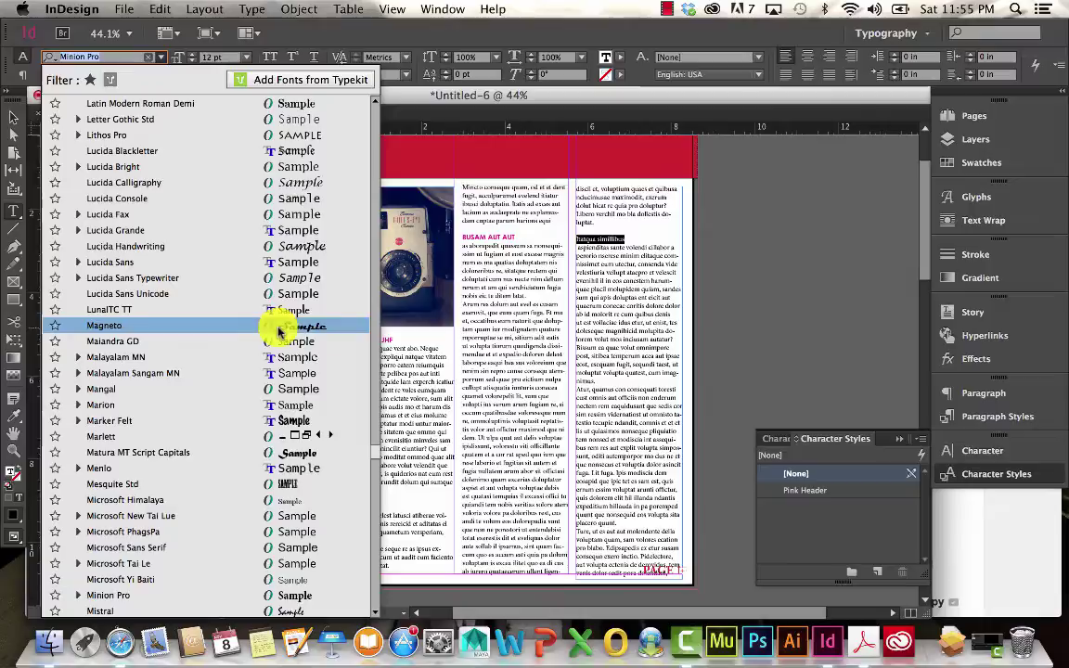
key(Escape)
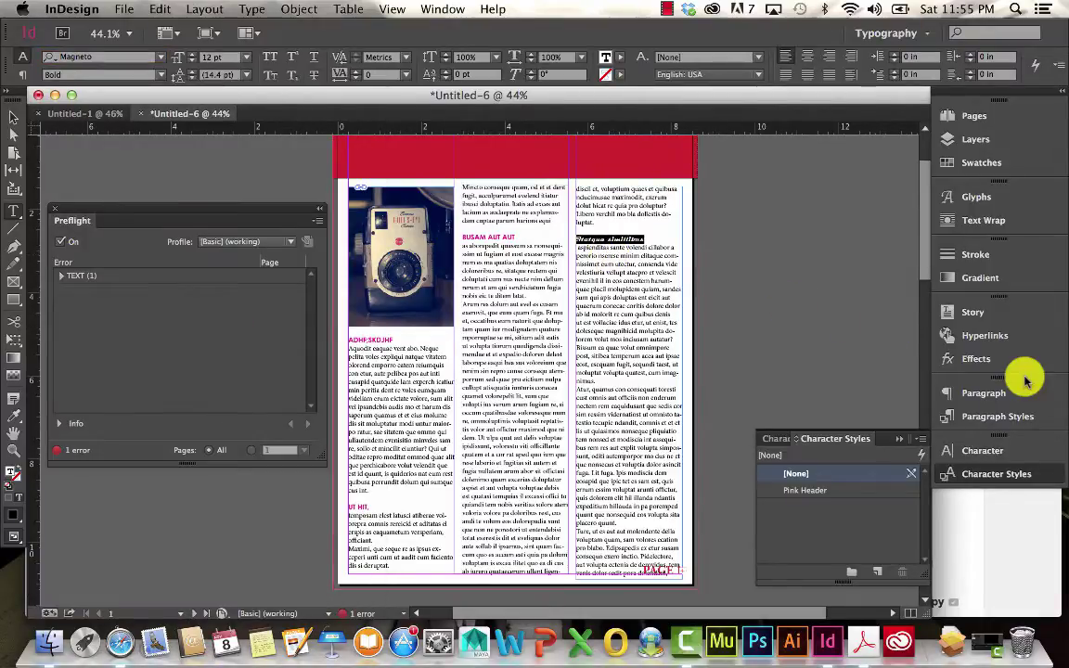
drag(1016, 420, 961, 388)
Step: Create a new paragraph style from the heading and name it Magneto
click(965, 390)
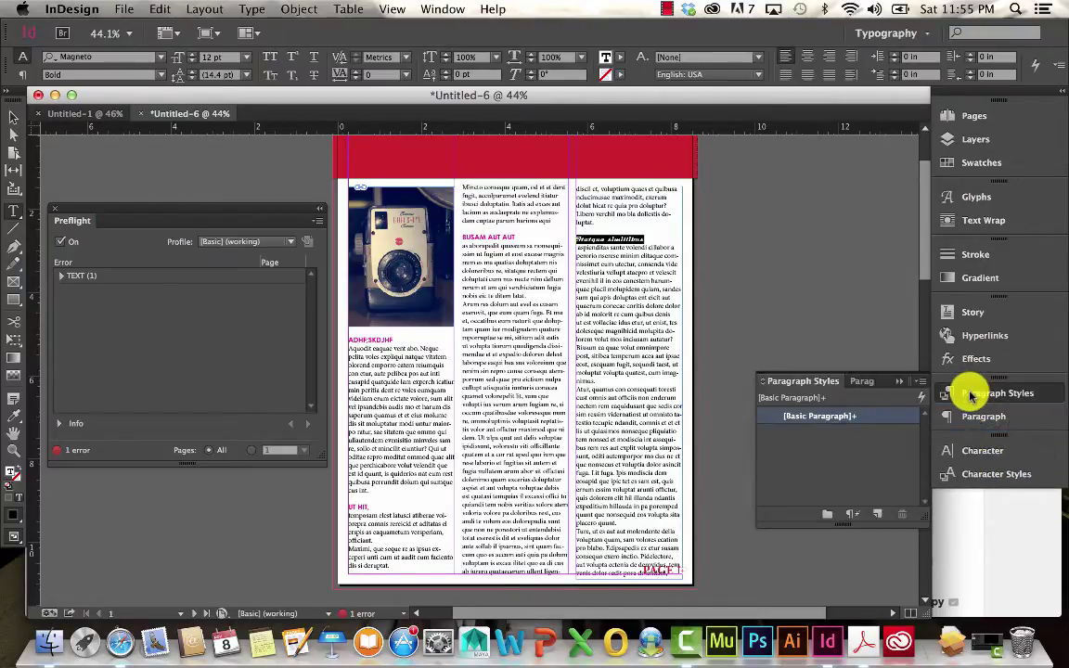
click(876, 513)
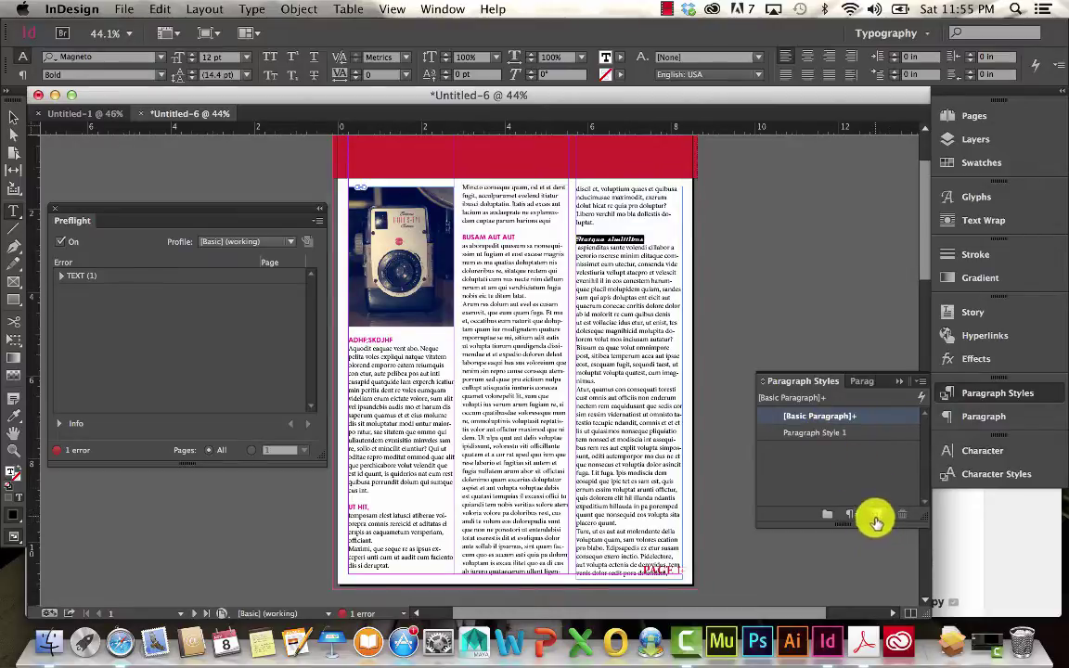
double_click(791, 432)
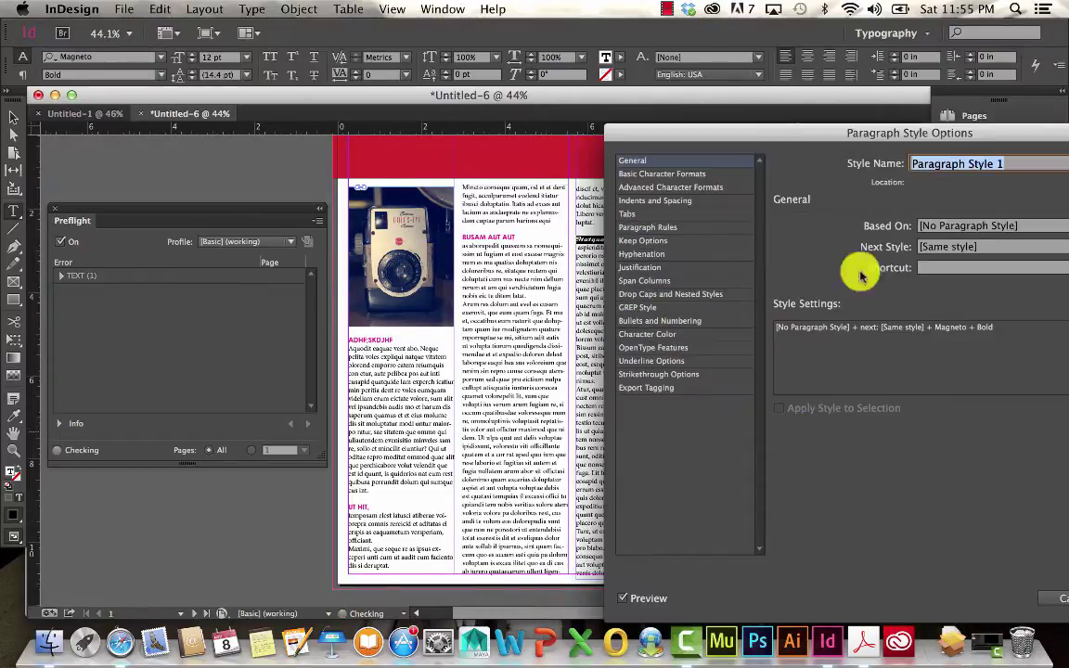
text(Magneto)
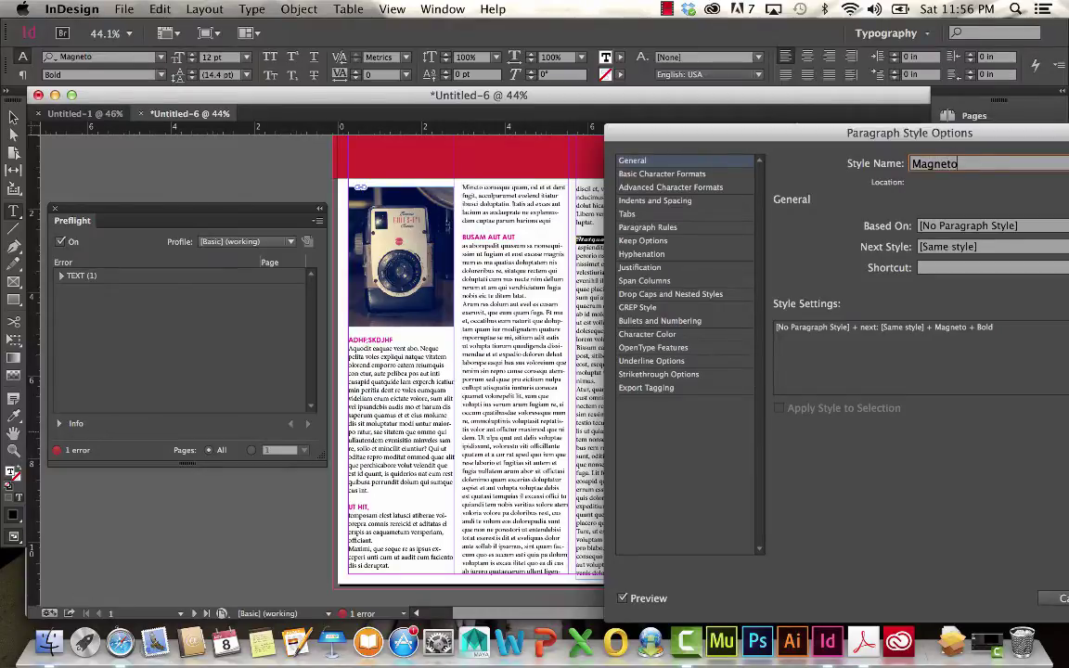
Step: Give the Magneto style character colour C=100 M=90 Y=10 K=0 and save it
click(660, 175)
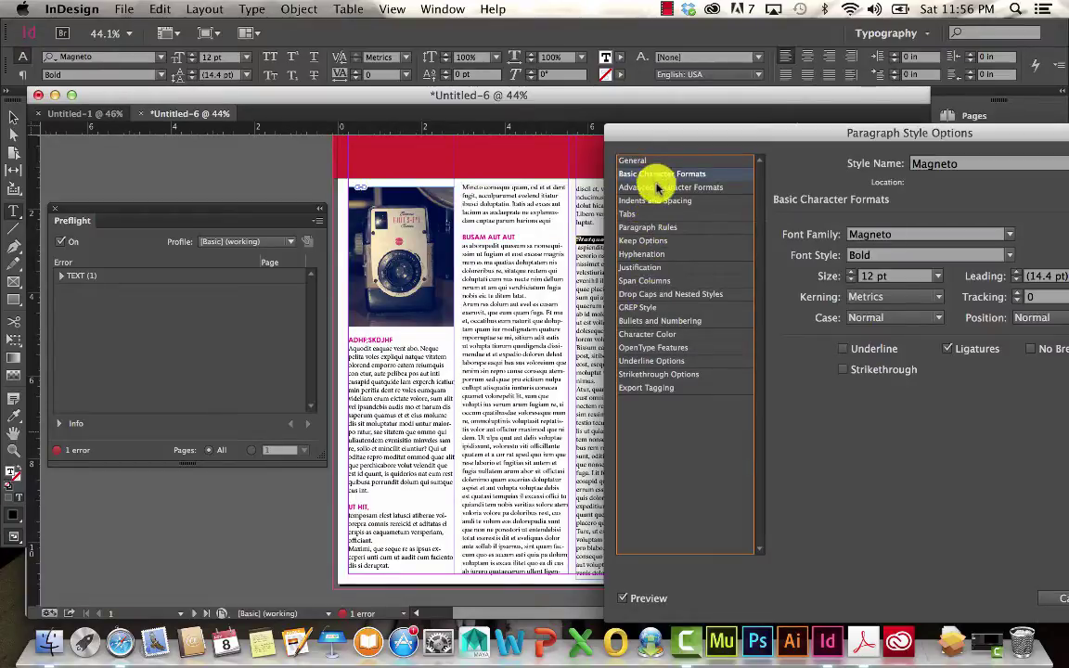
click(647, 334)
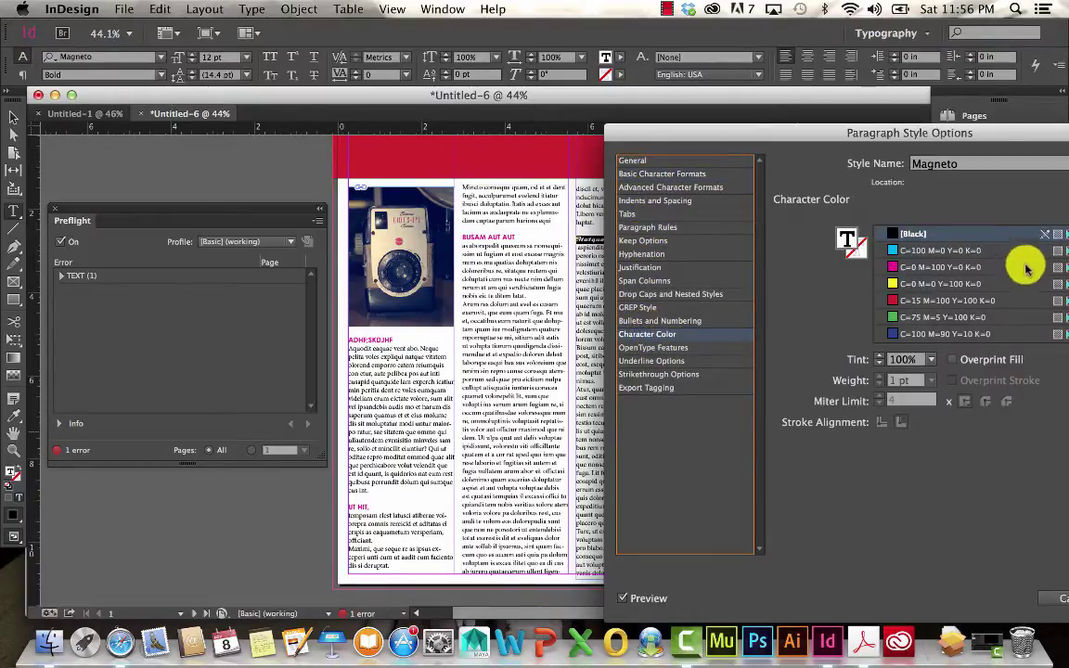
click(950, 336)
drag(941, 139, 810, 124)
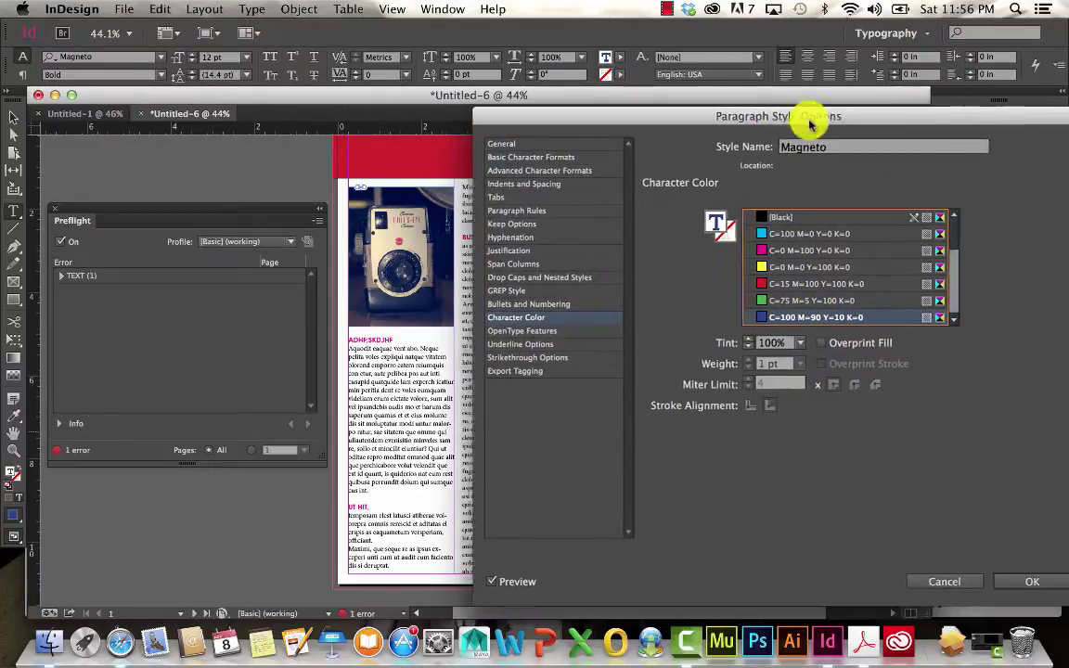
click(1028, 579)
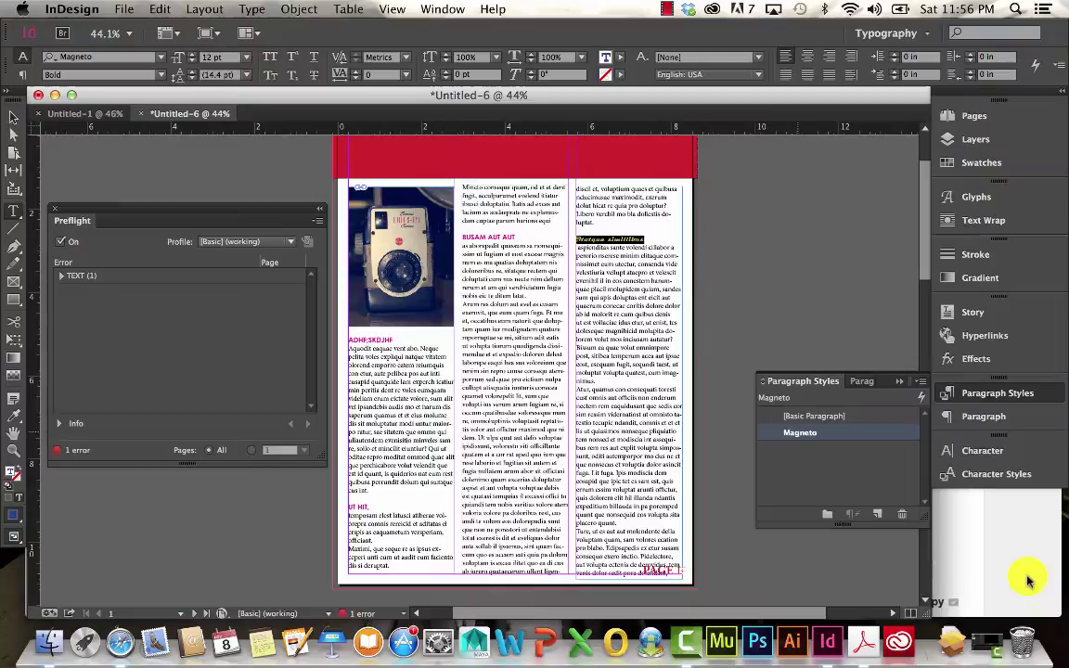
click(585, 299)
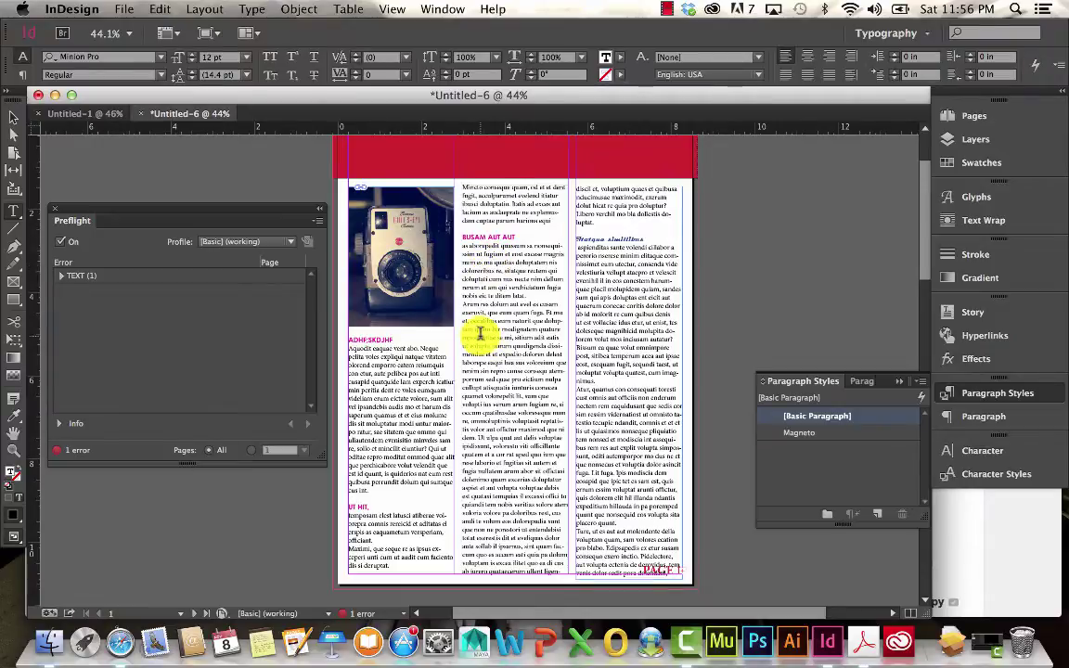
drag(489, 328, 502, 337)
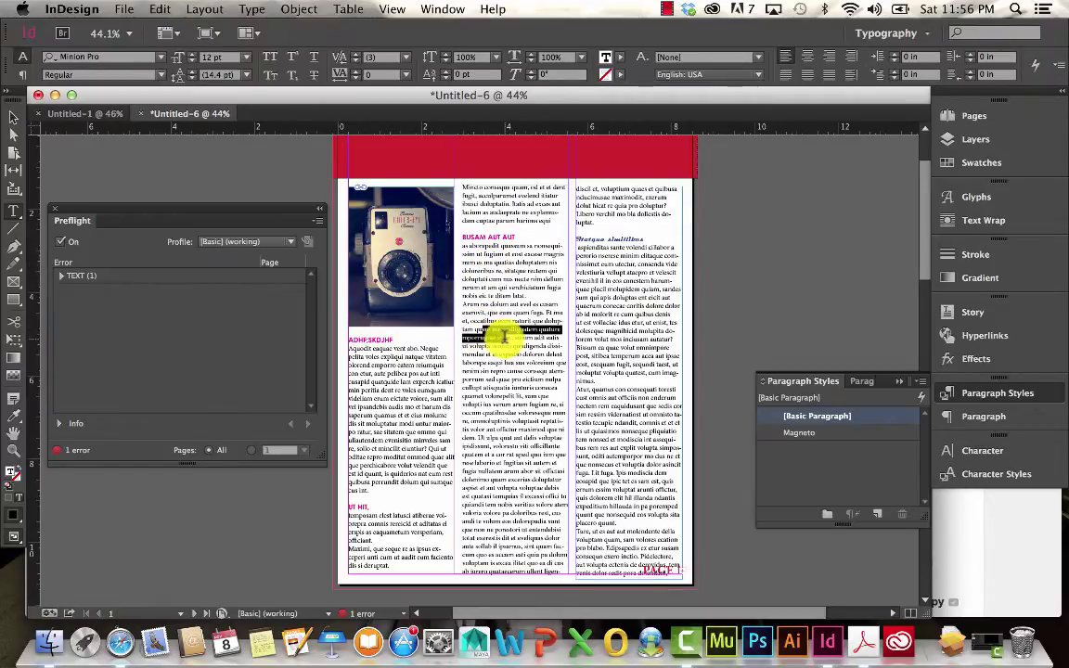
click(993, 473)
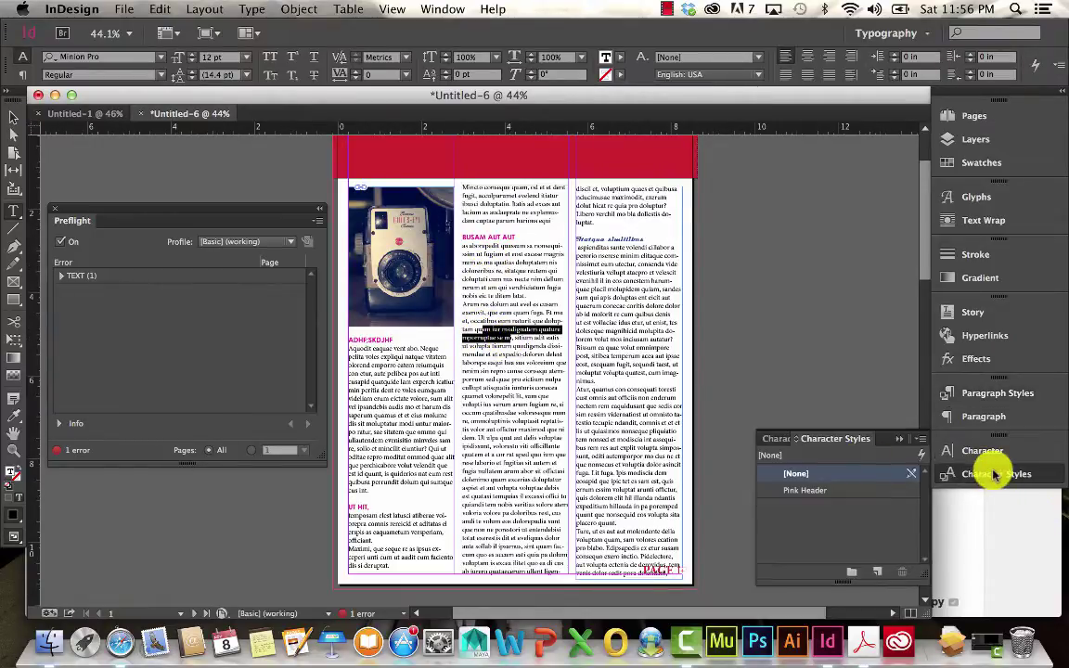
click(810, 491)
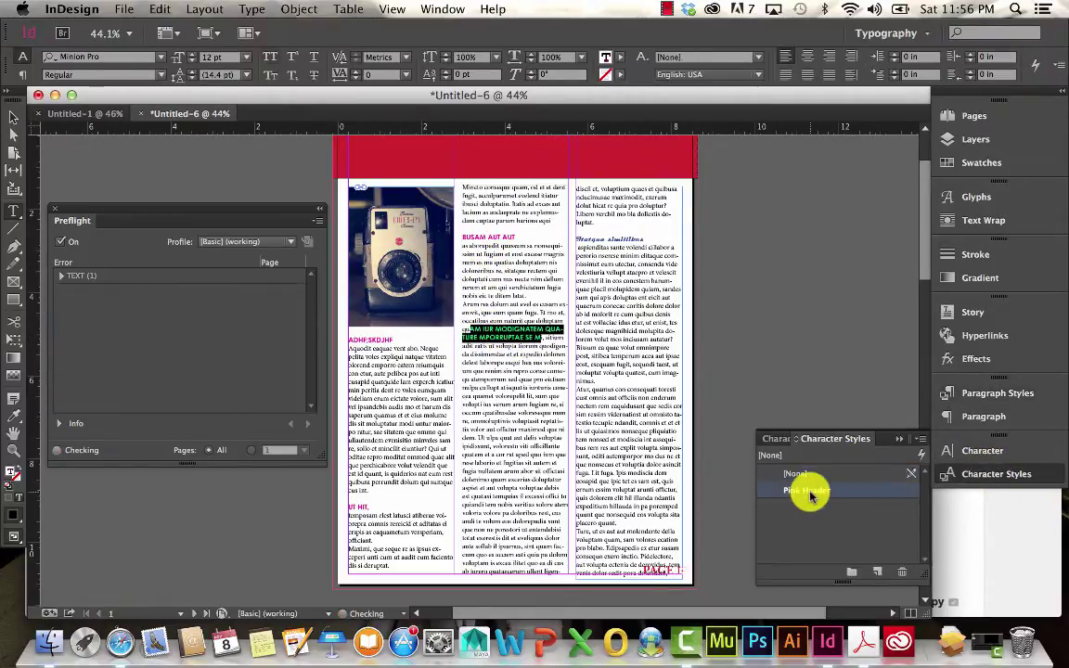
click(476, 318)
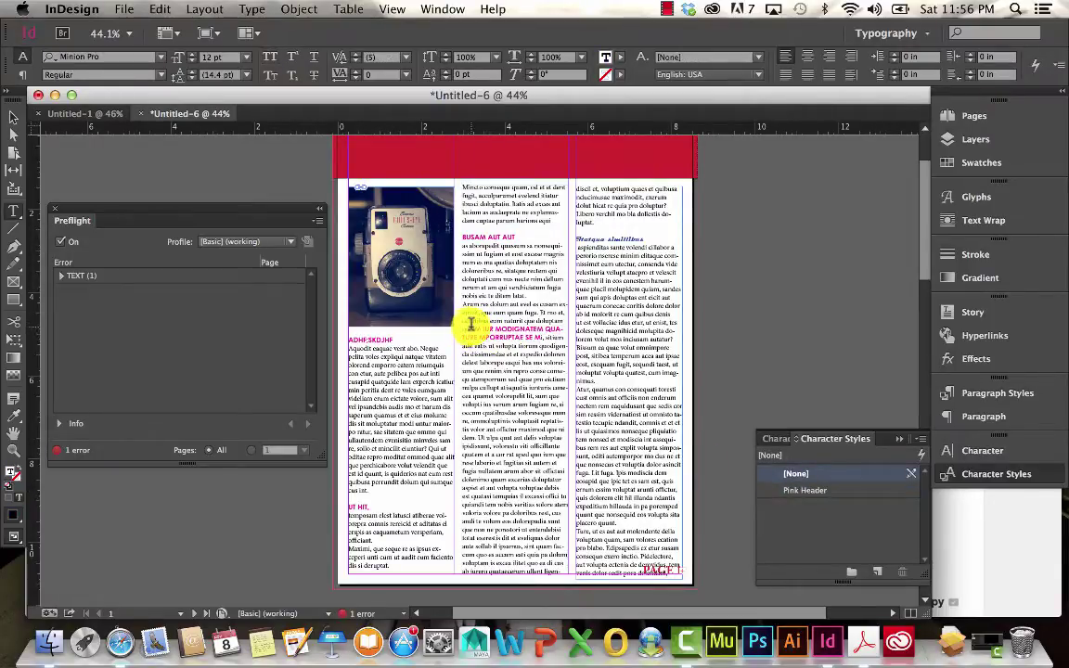
key(ctrl+z)
drag(482, 330, 507, 340)
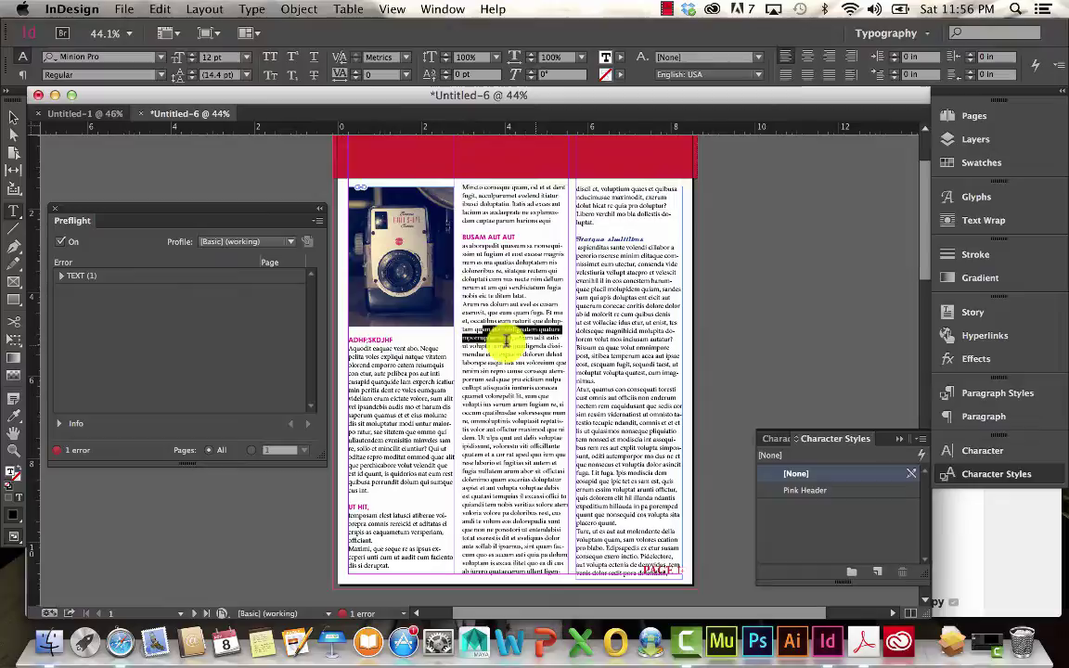
click(989, 396)
click(863, 434)
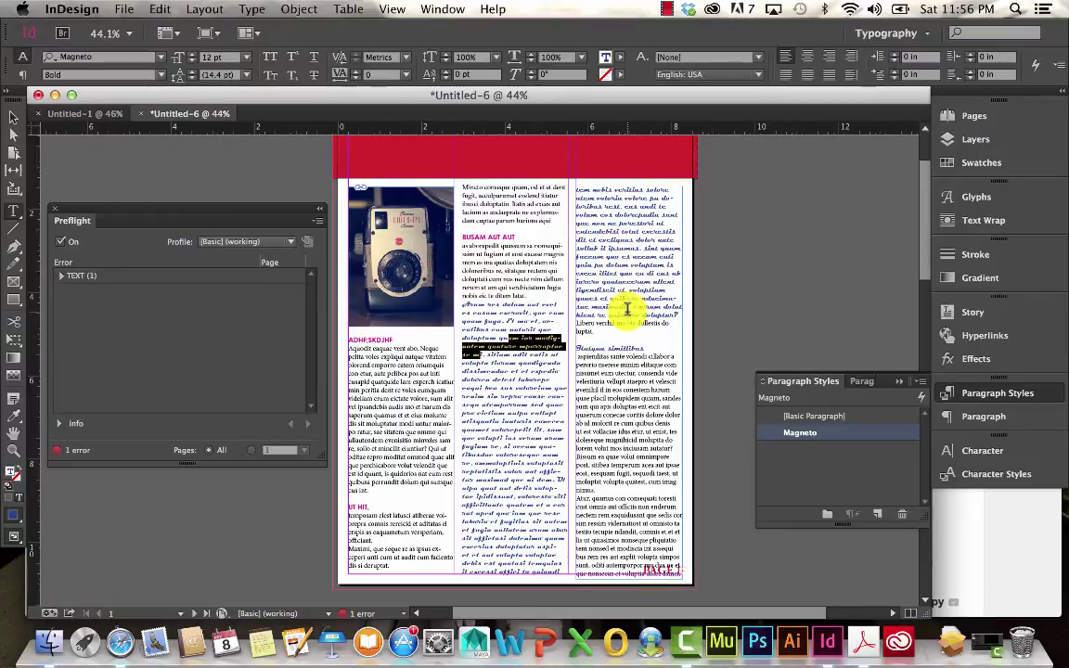
key(super+z)
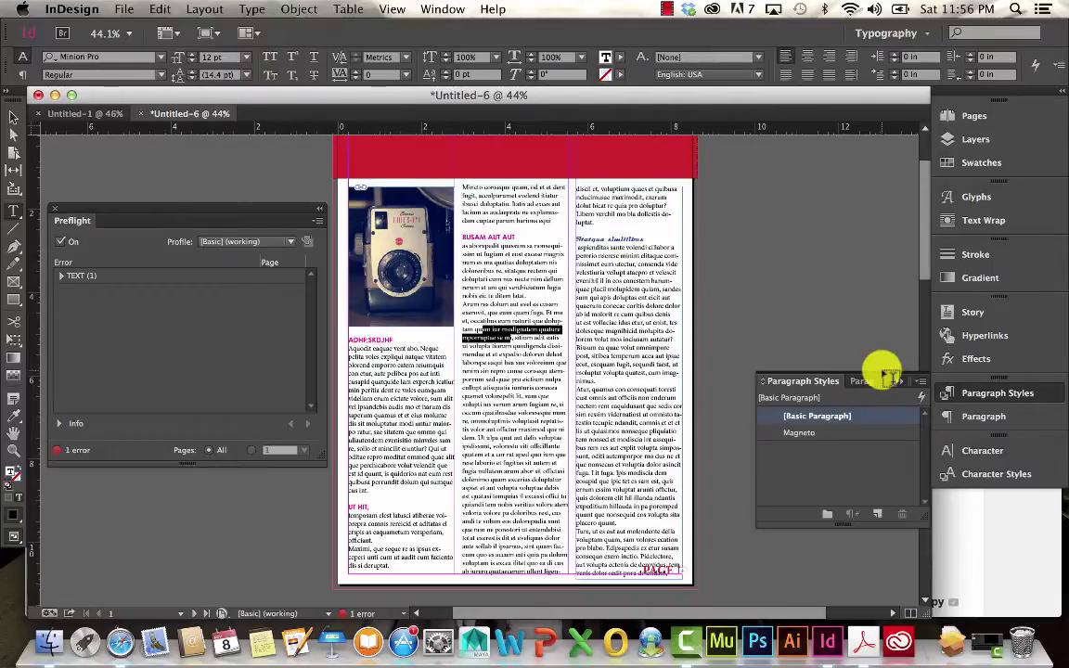
Step: Set the selected body text in Arial Regular at 11 pt
drag(609, 377, 575, 249)
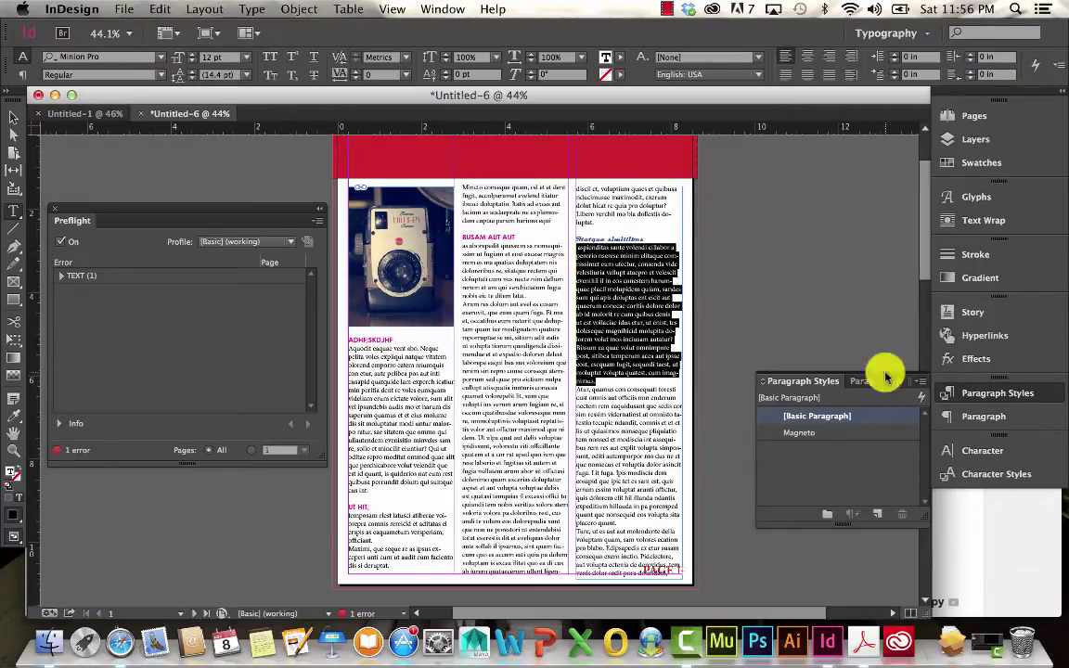
click(132, 57)
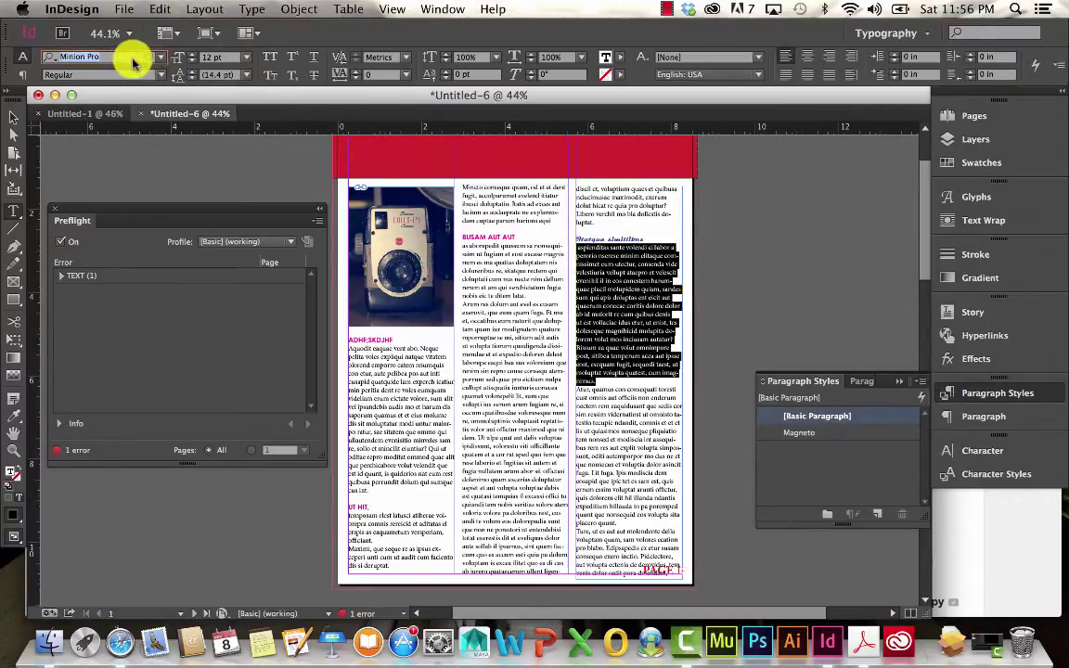
text(arial)
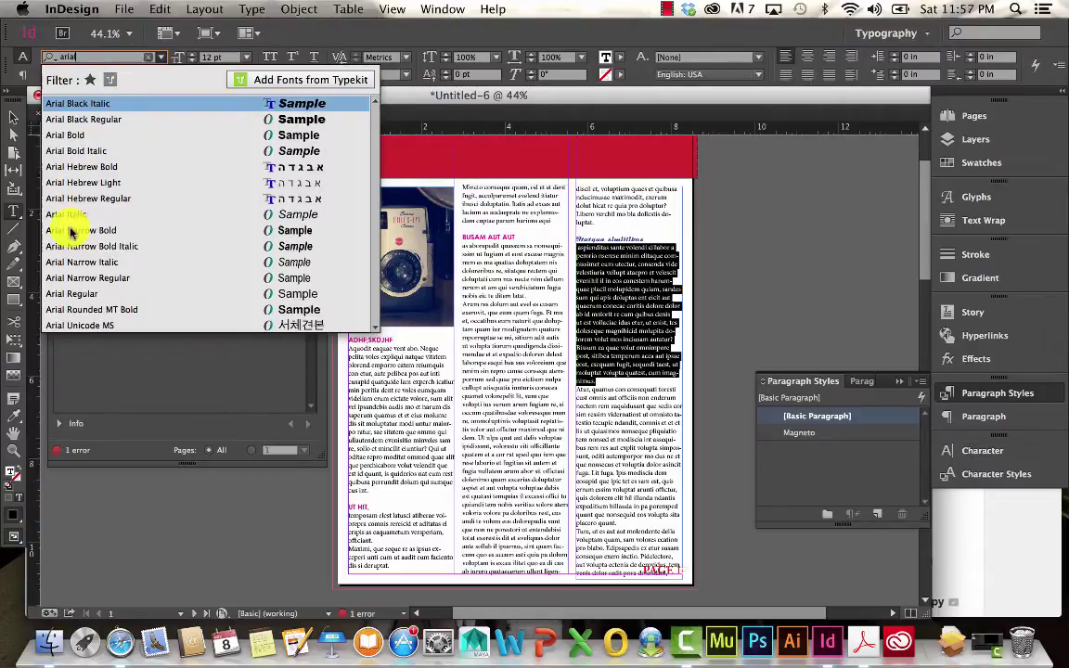
click(67, 294)
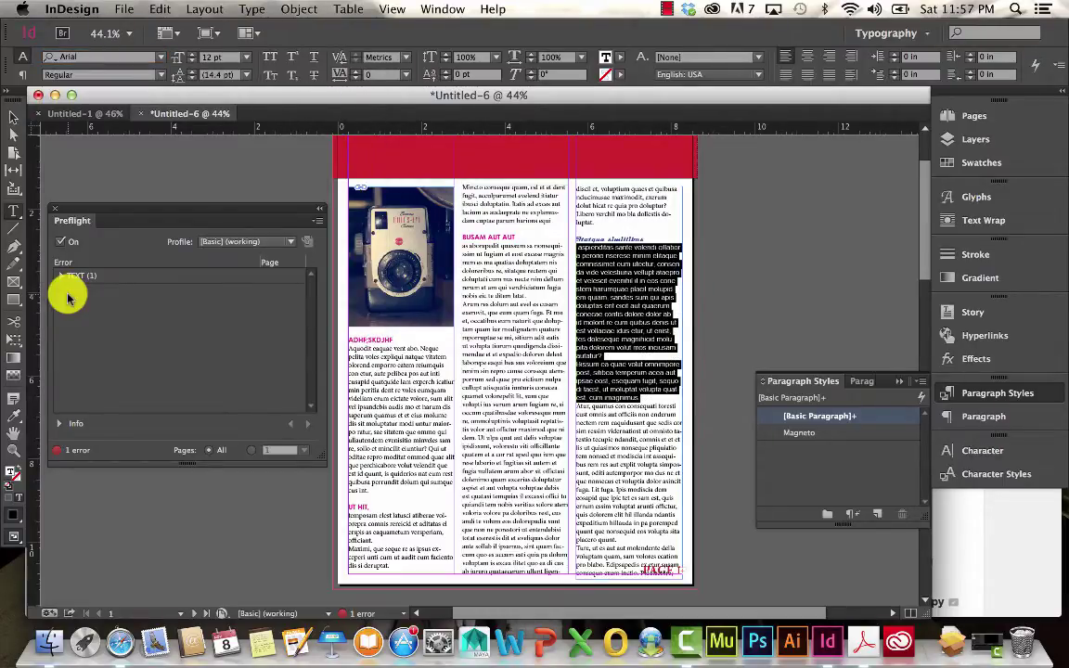
click(192, 62)
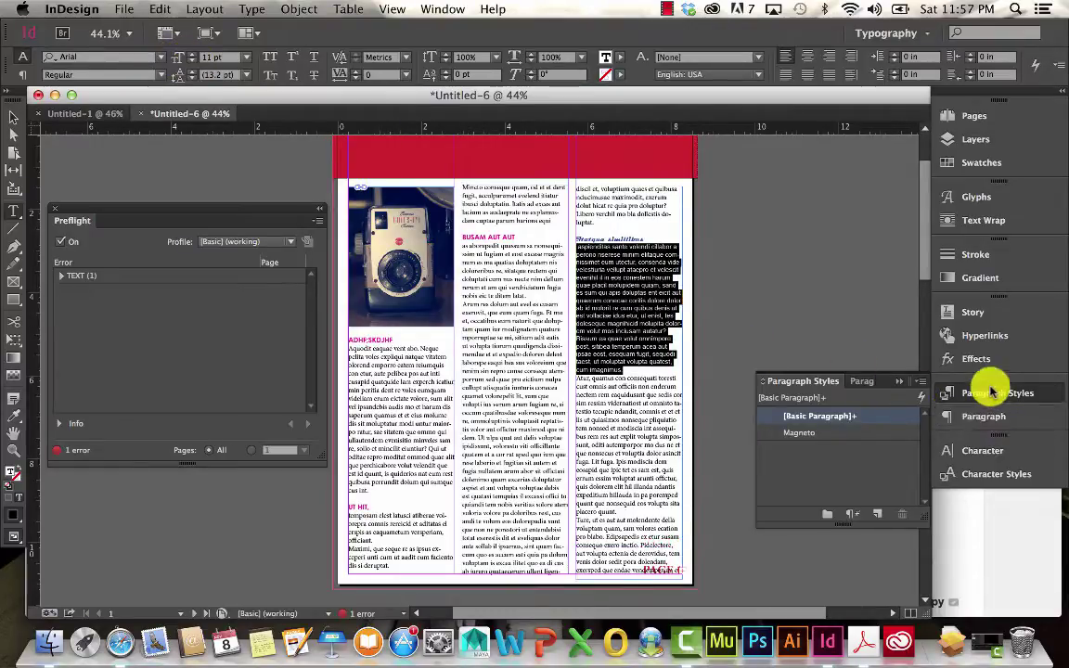
Step: Create a new paragraph style from the body text named Body Copy
click(876, 513)
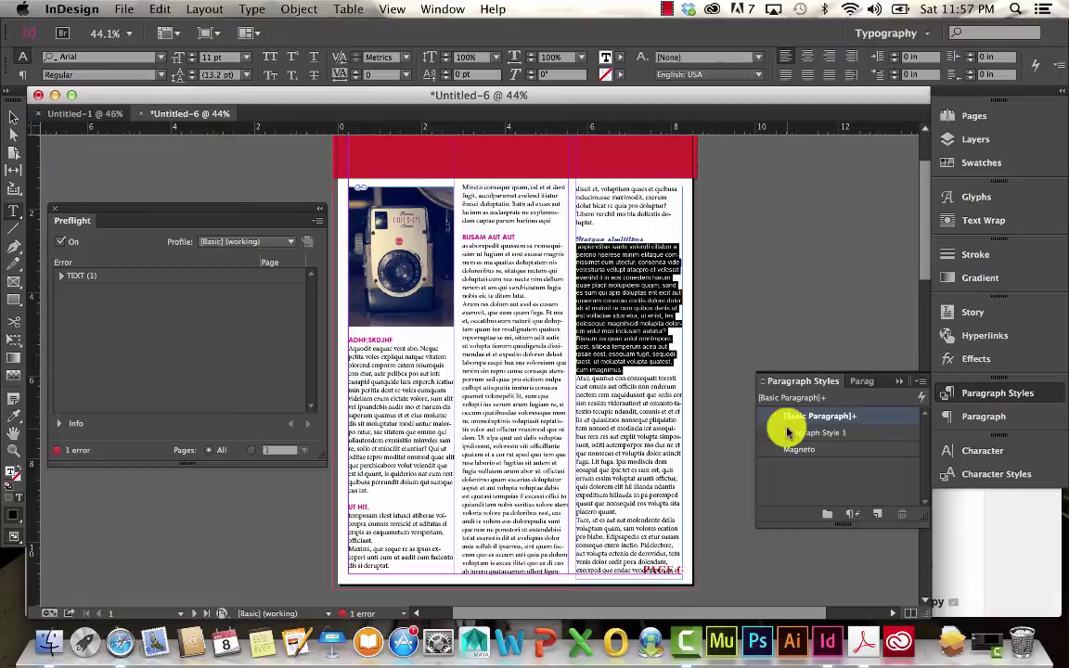
double_click(787, 431)
text(Body)
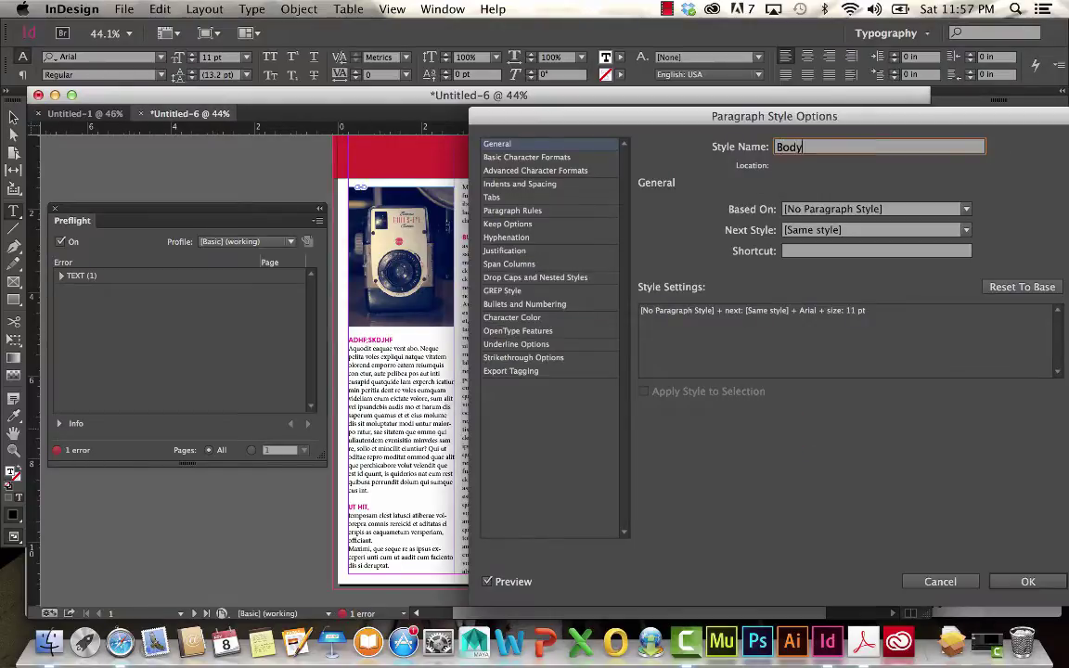
text( Copy)
key(Return)
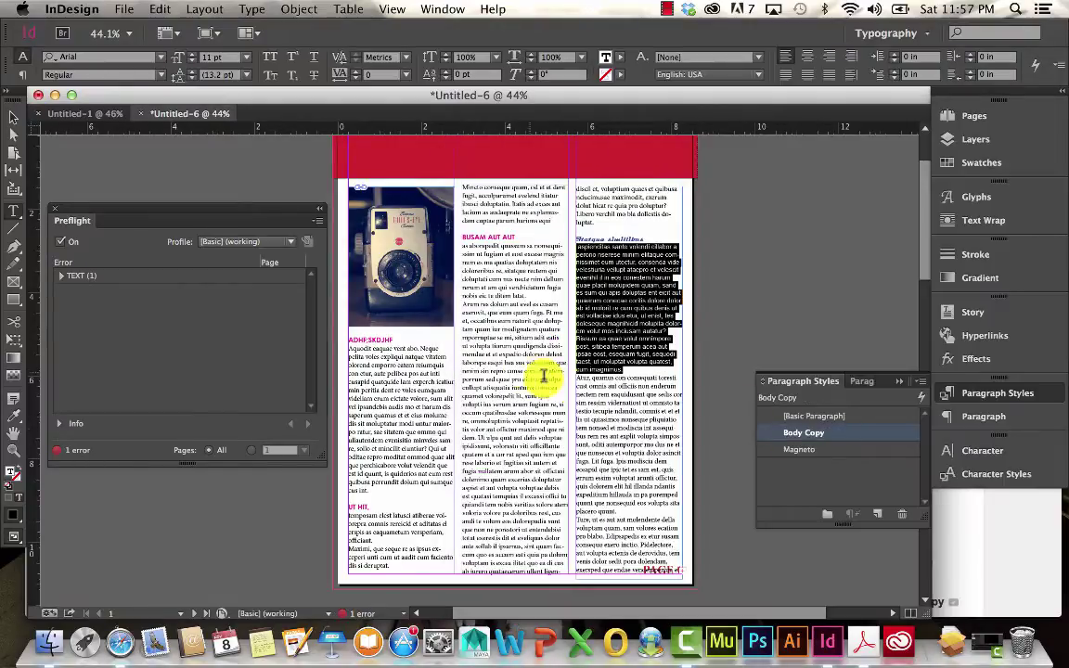
Step: Select all the threaded body text, apply Body Copy, then deselect
click(543, 375)
key(super+a)
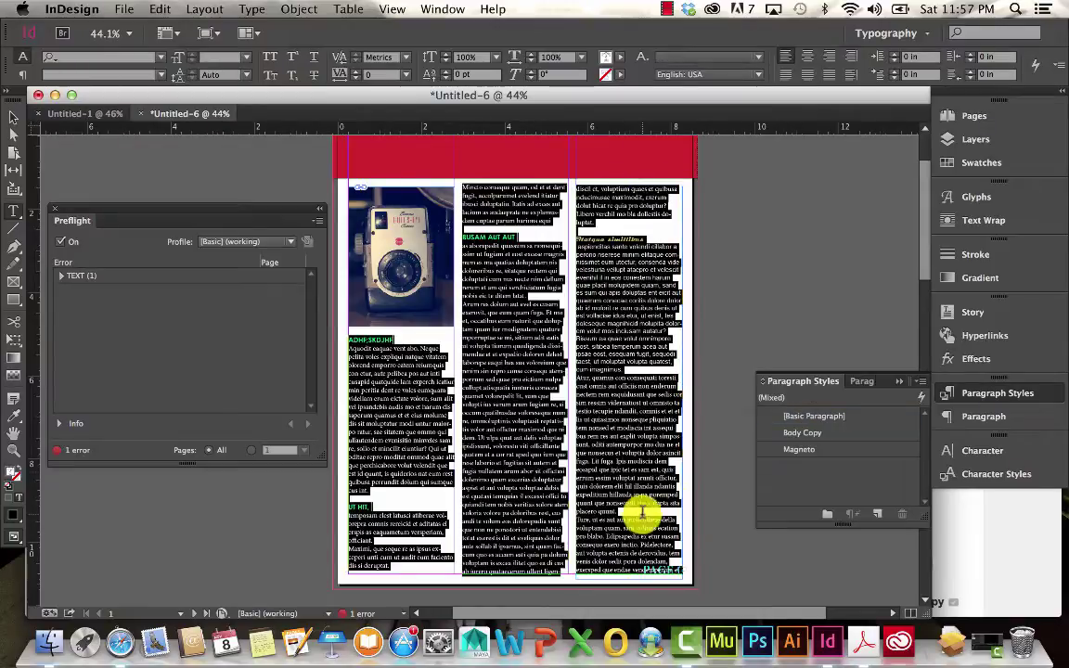
click(819, 434)
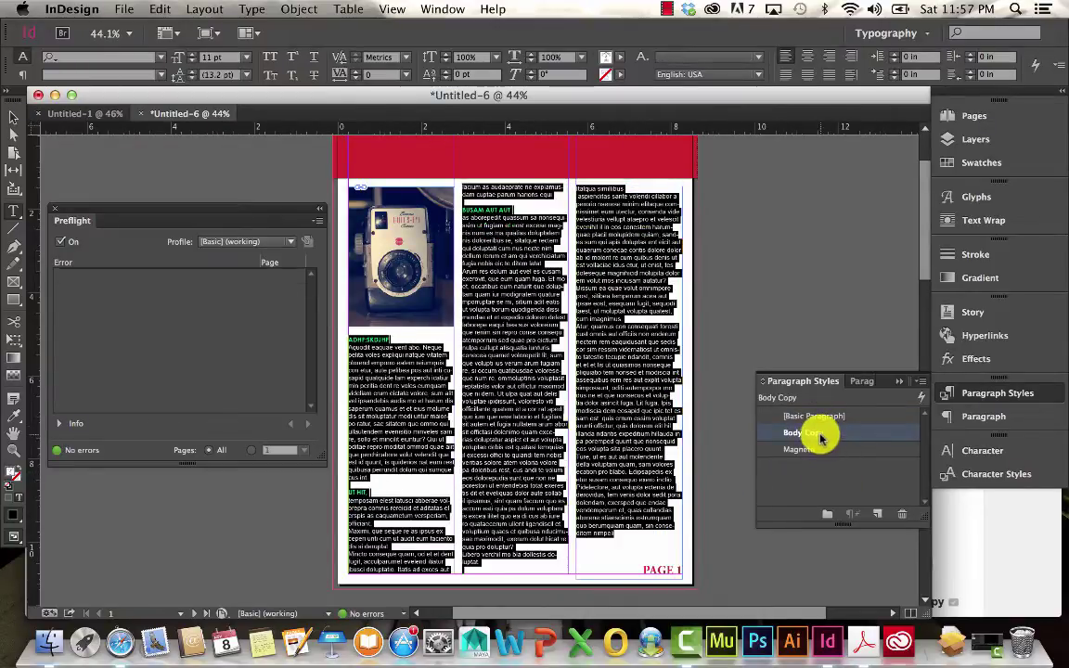
key(shift+super+a)
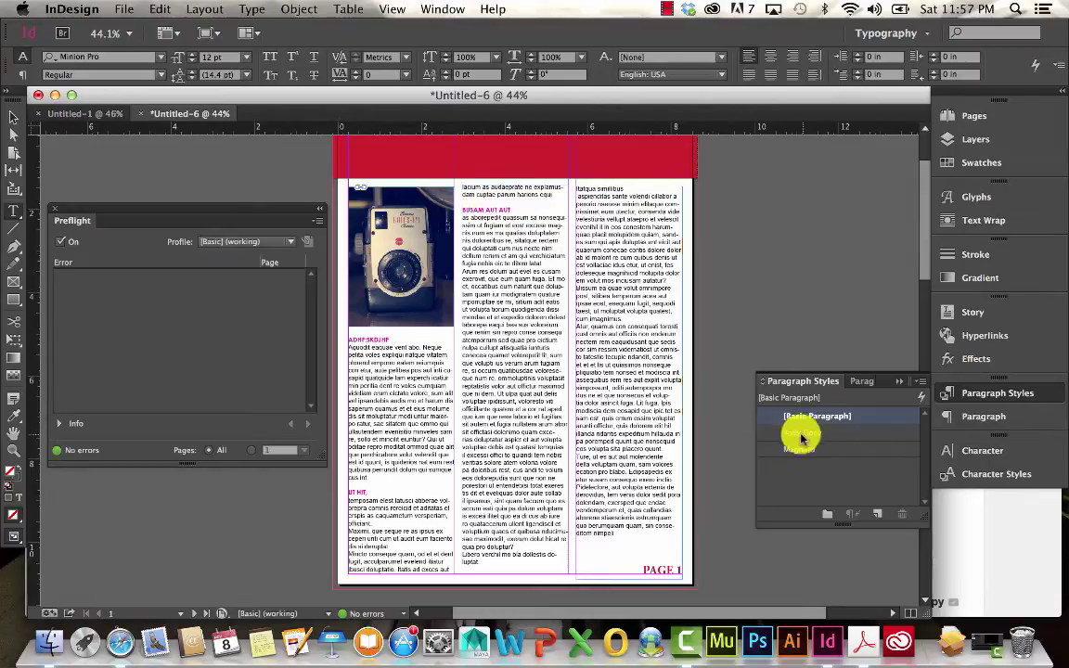
click(466, 297)
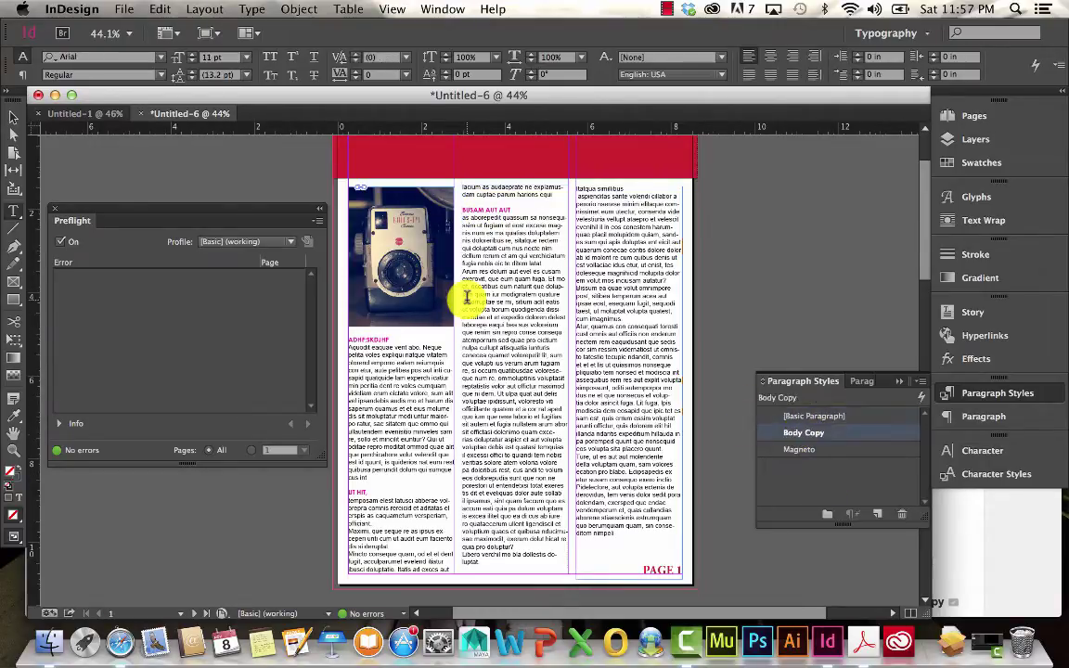
Step: In the Body Copy style's Basic Character Formats, keep the font size at 11 pt
click(17, 120)
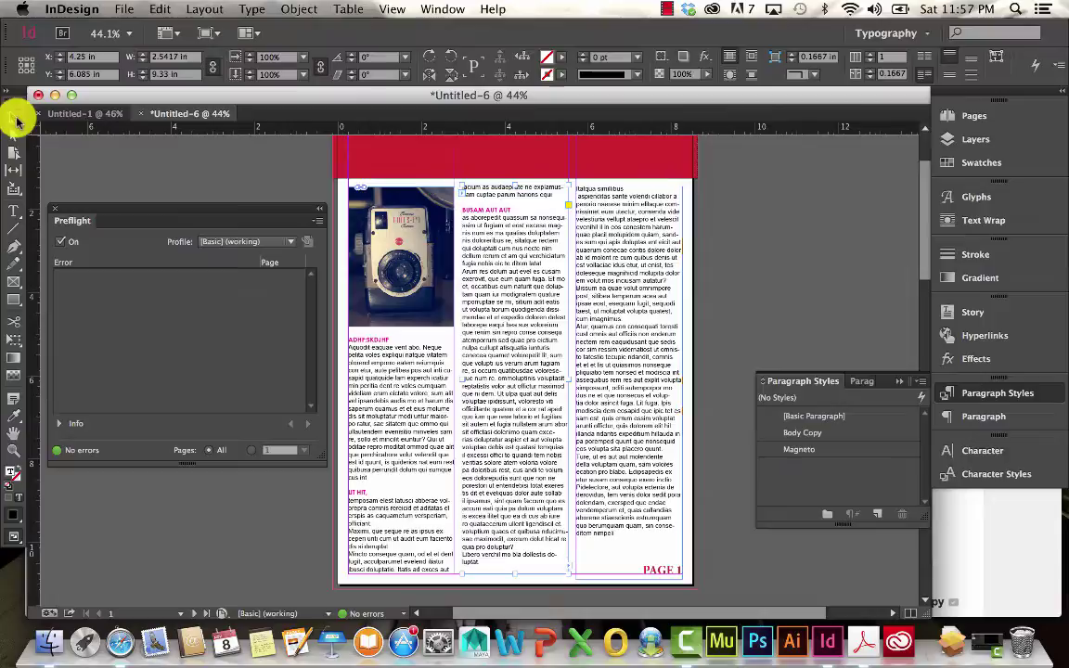
click(694, 302)
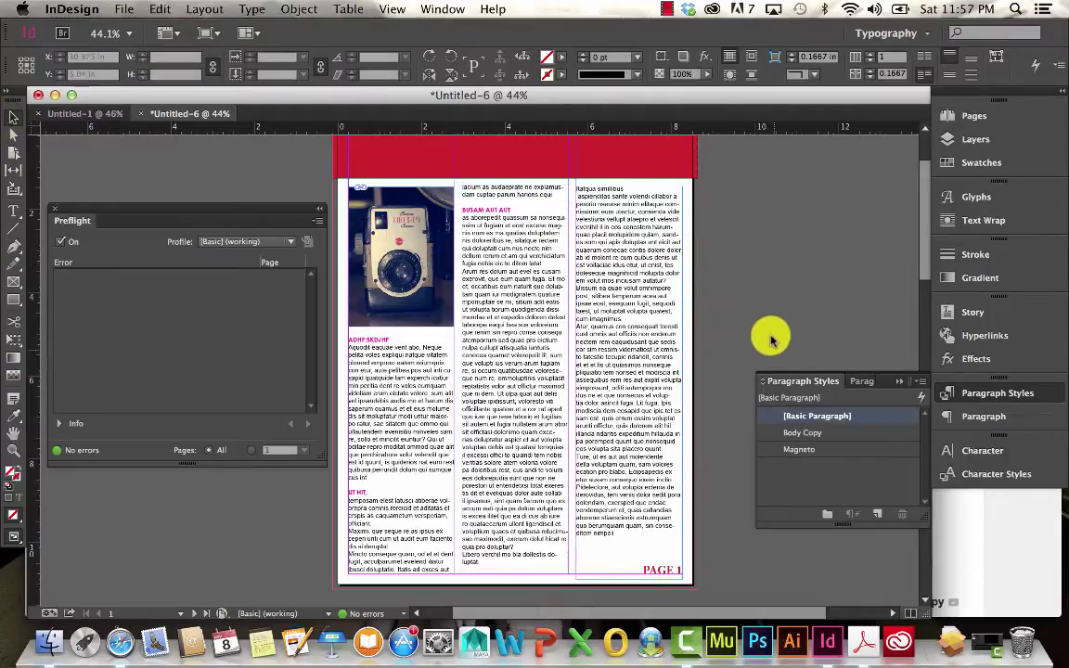
double_click(800, 435)
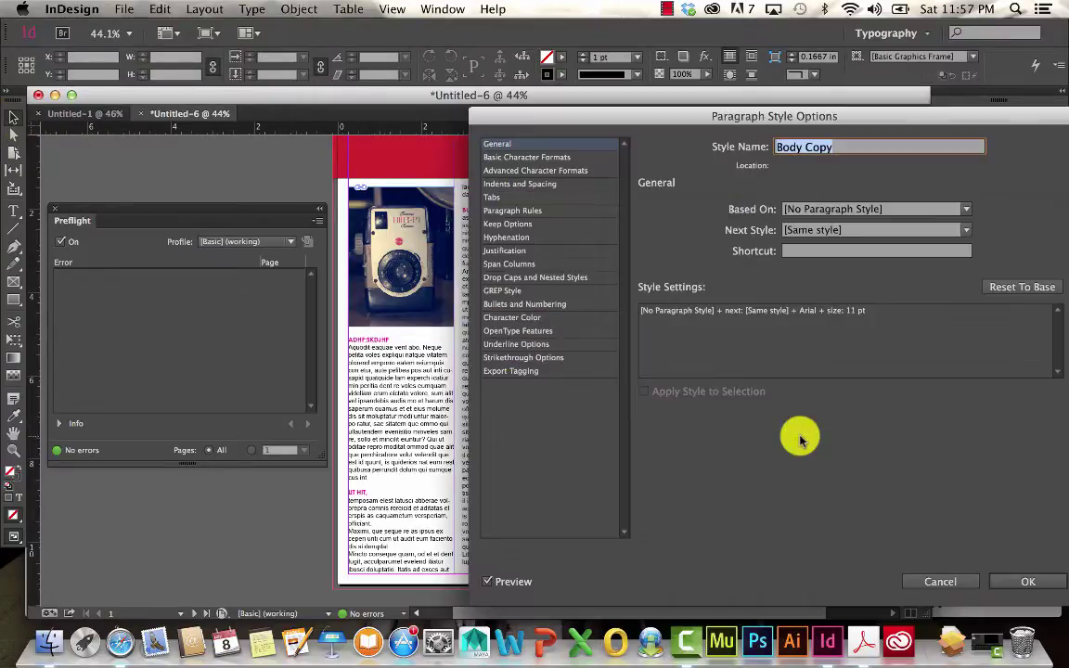
click(557, 158)
click(547, 144)
click(565, 159)
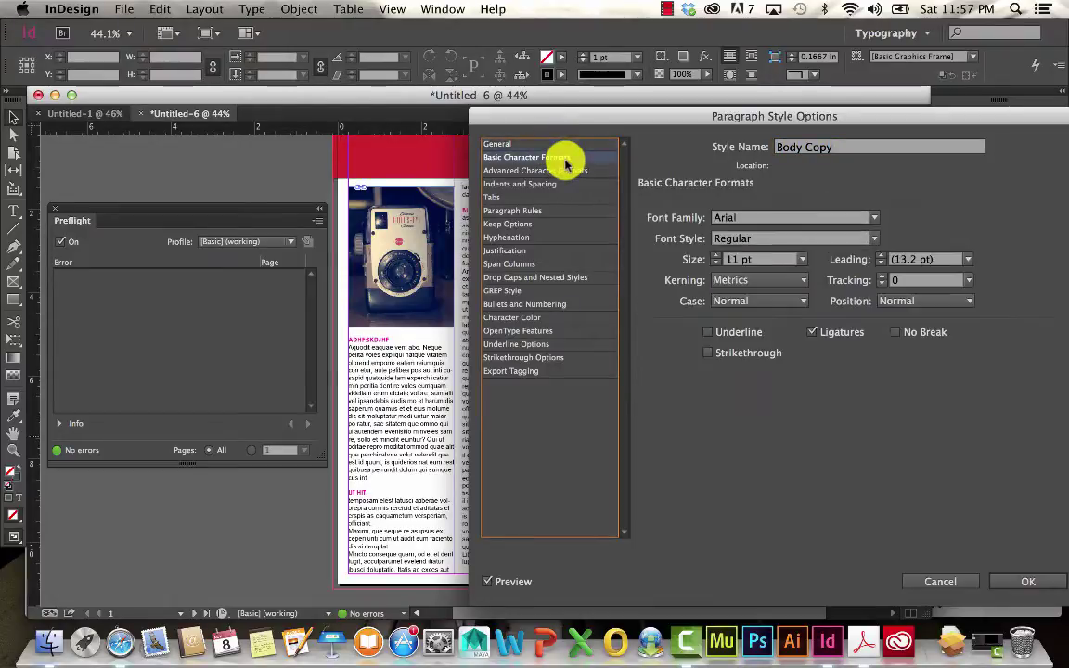
drag(684, 114, 854, 125)
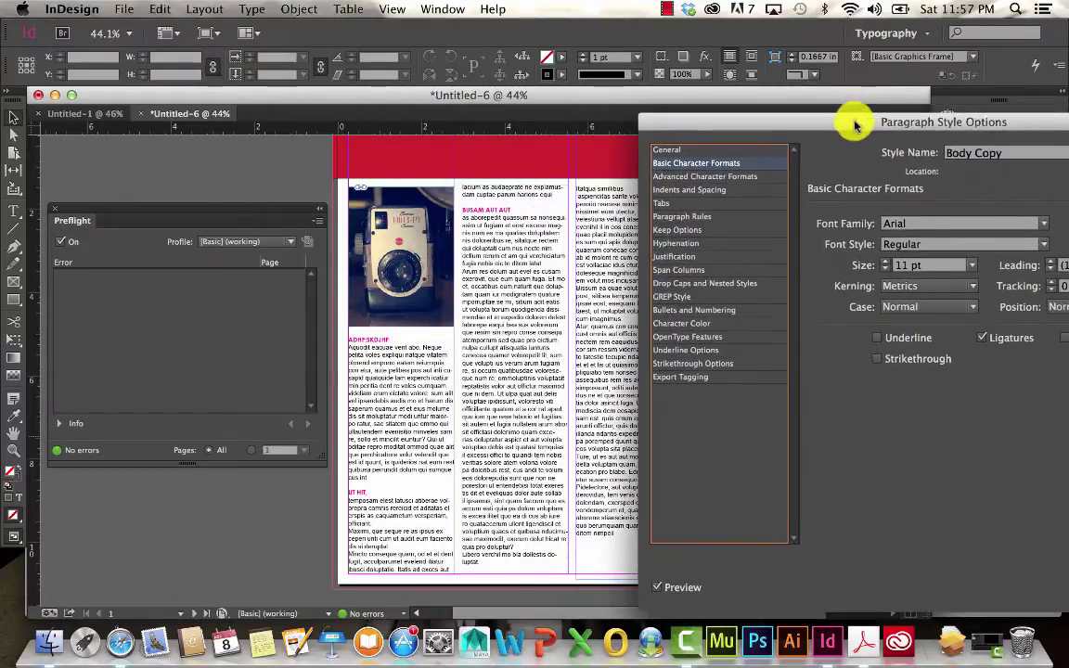
click(886, 268)
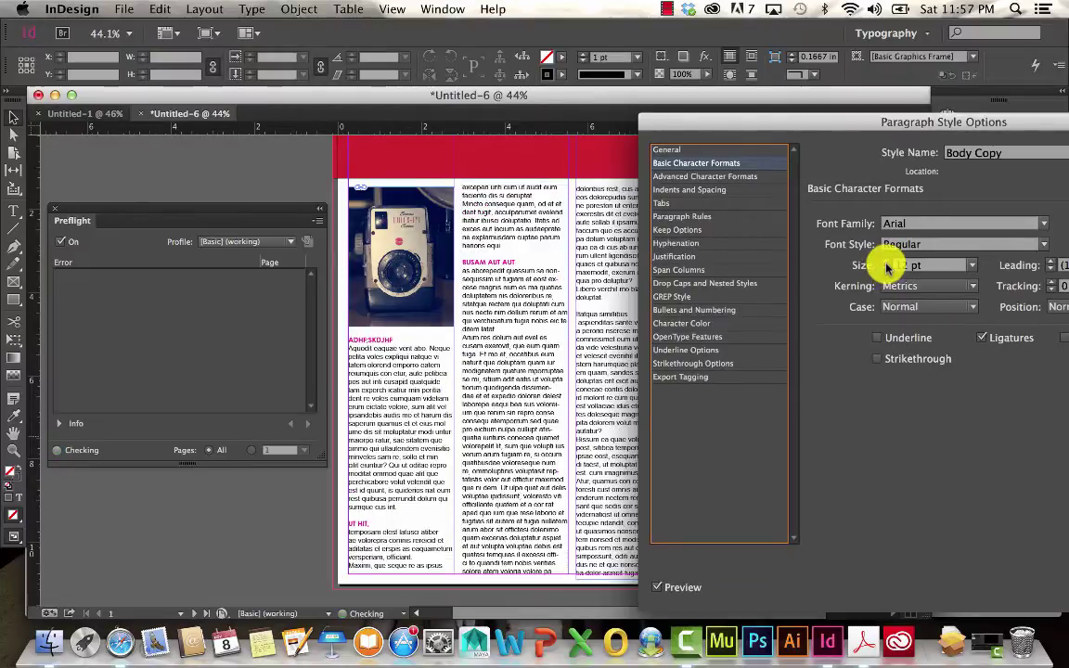
click(887, 271)
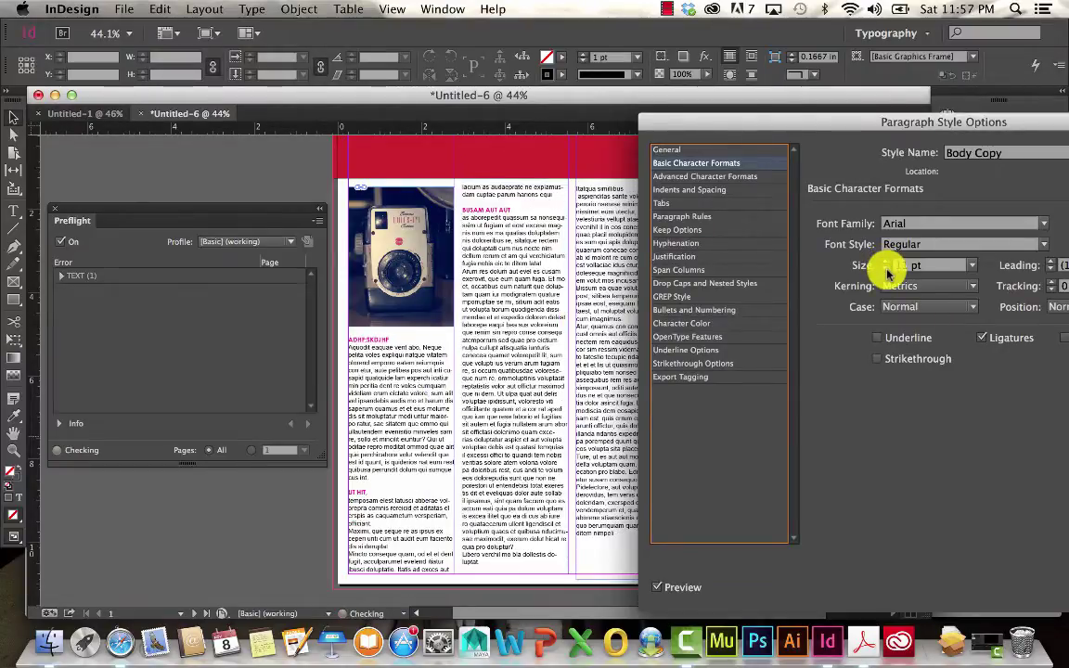
drag(794, 122, 724, 123)
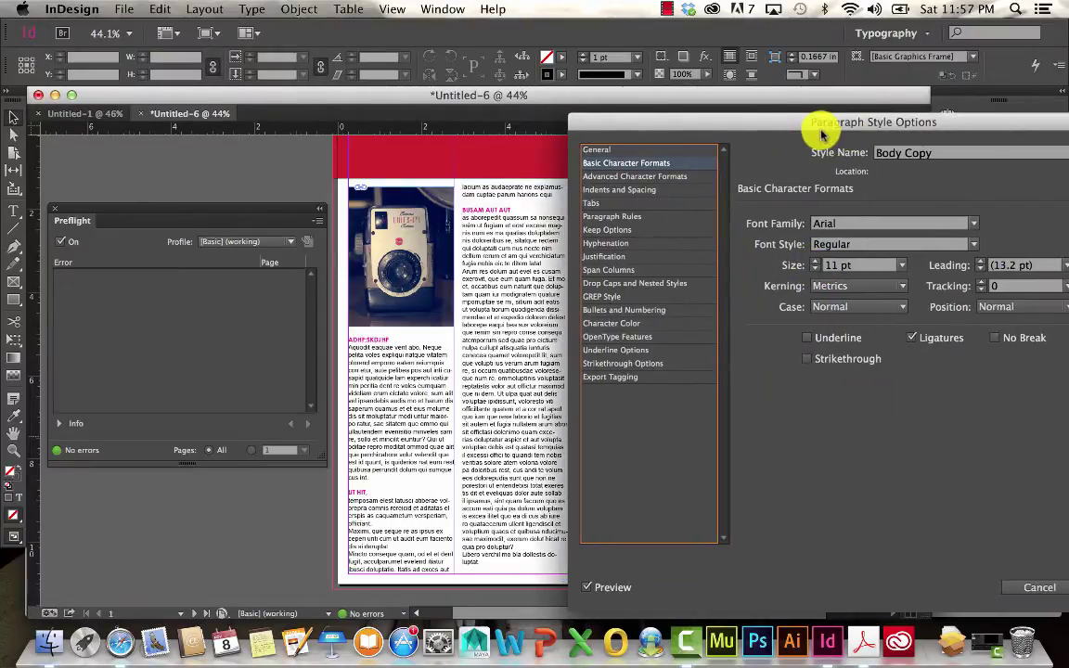
Step: Raise the Body Copy leading to 14 pt and save the style
click(981, 268)
click(982, 267)
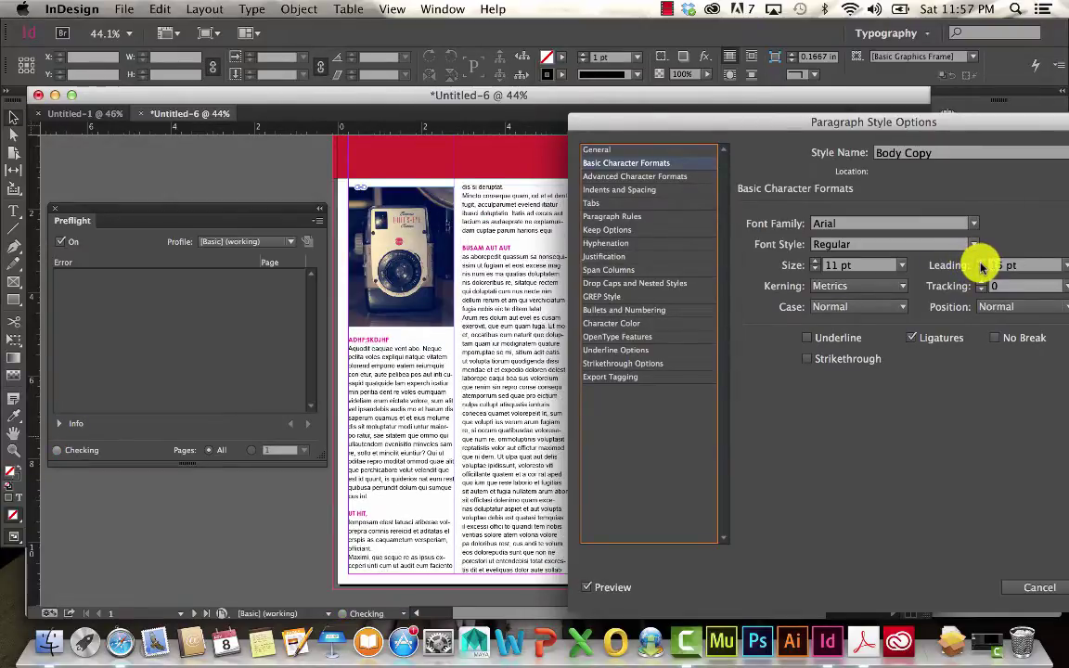
click(982, 264)
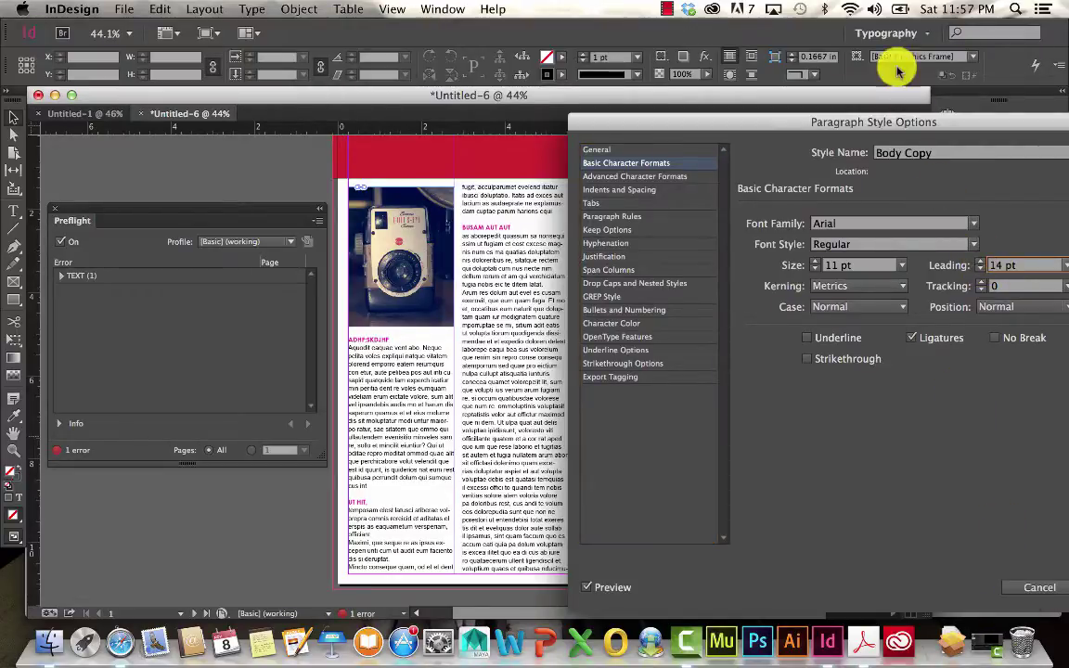
drag(1006, 127, 818, 133)
click(908, 594)
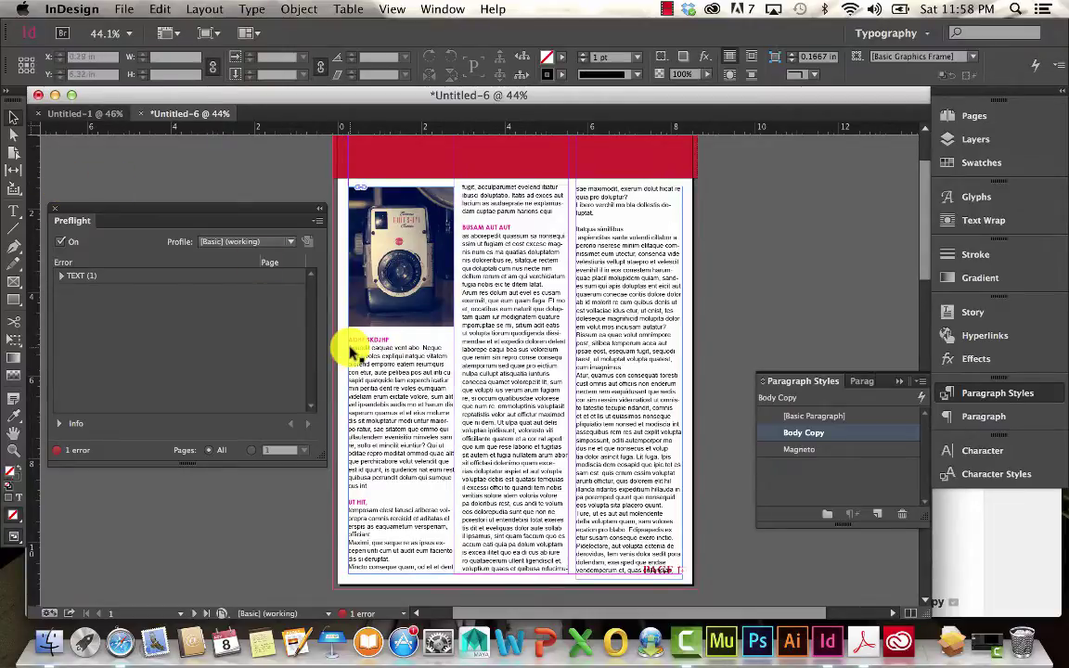
Step: Zoom in, select the 'A' of Aquodit, and open the Paragraph panel's options menu
key(super+equal)
key(super+equal)
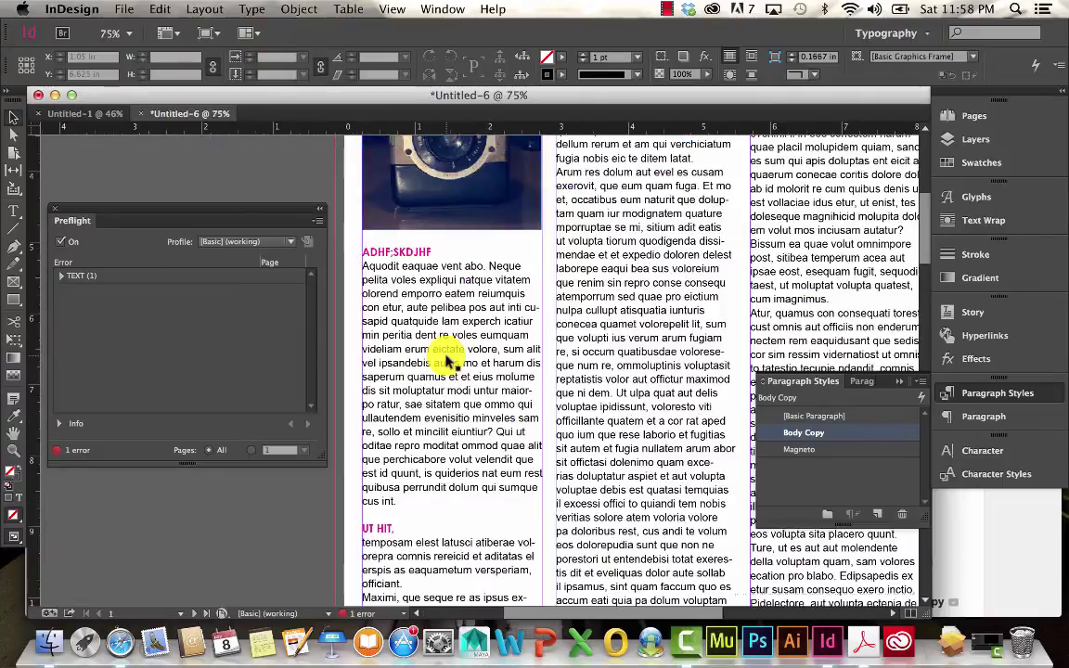
key(super+equal)
key(super+equal)
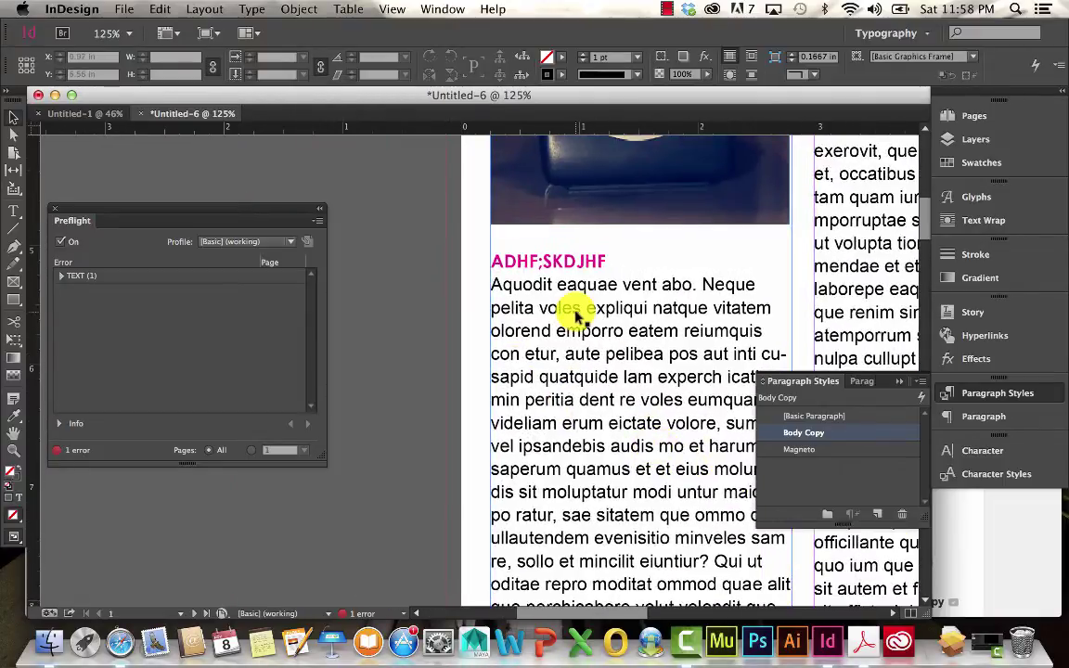
key(t)
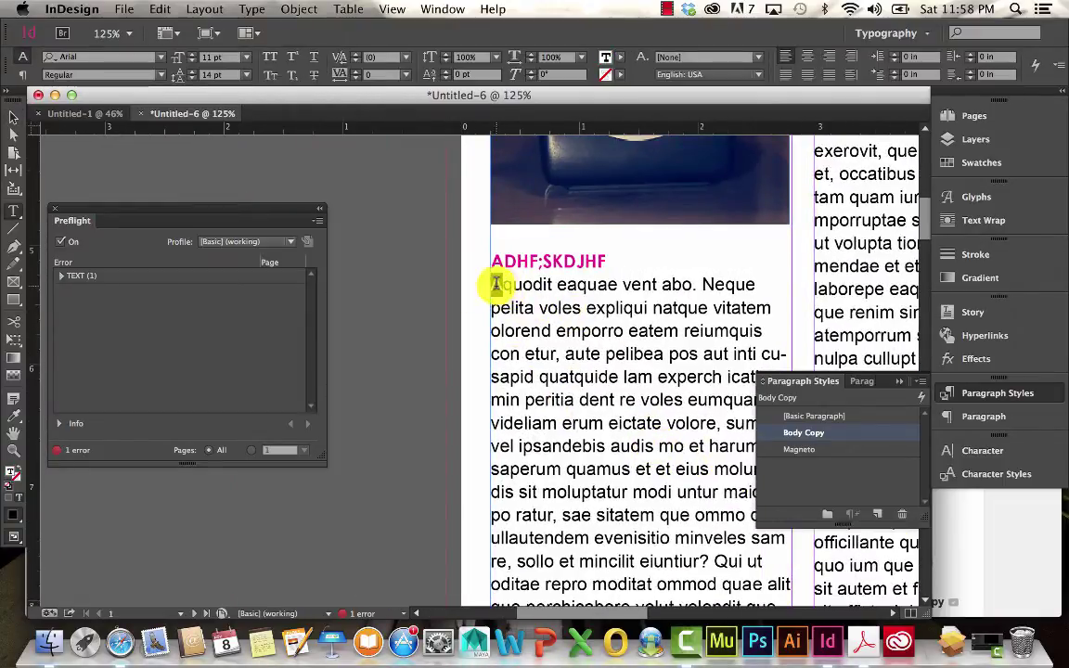
drag(491, 284, 502, 284)
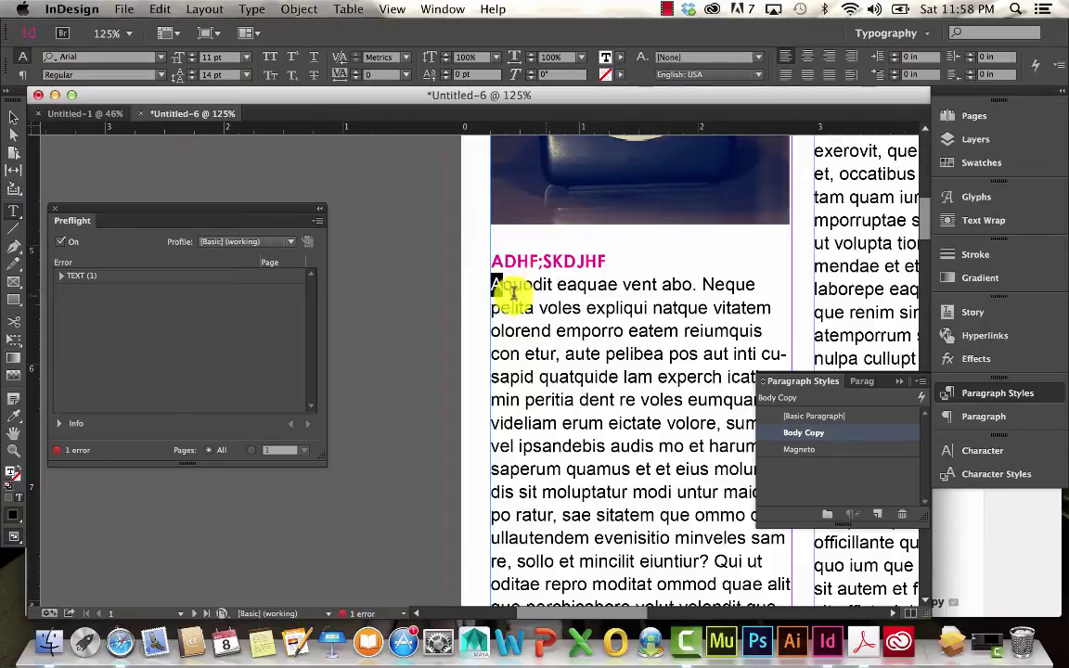
click(986, 420)
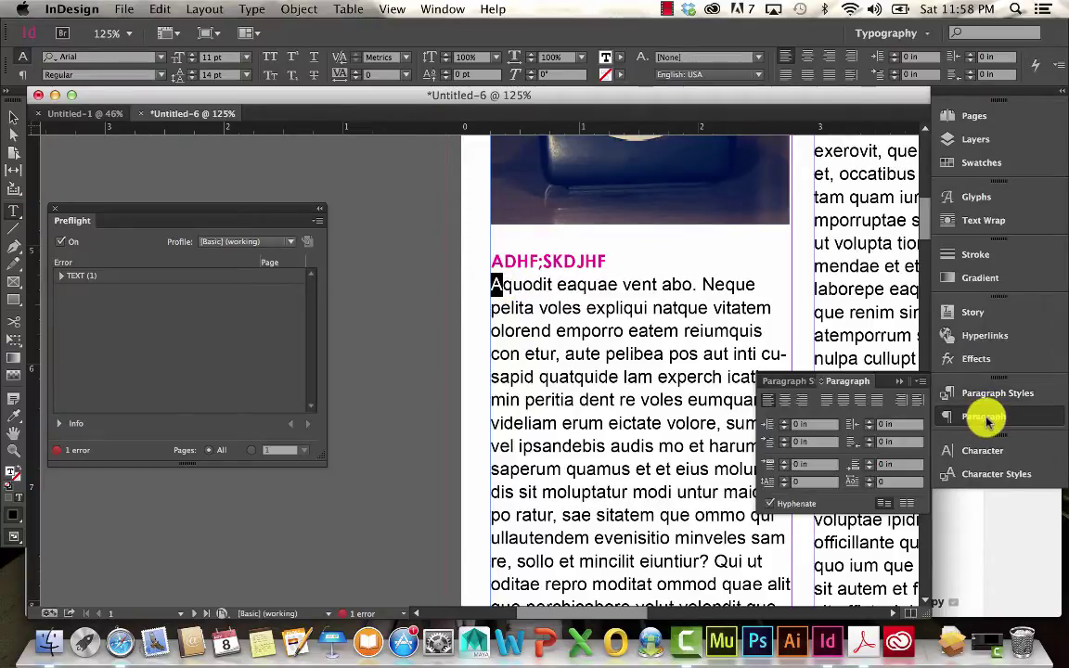
click(922, 383)
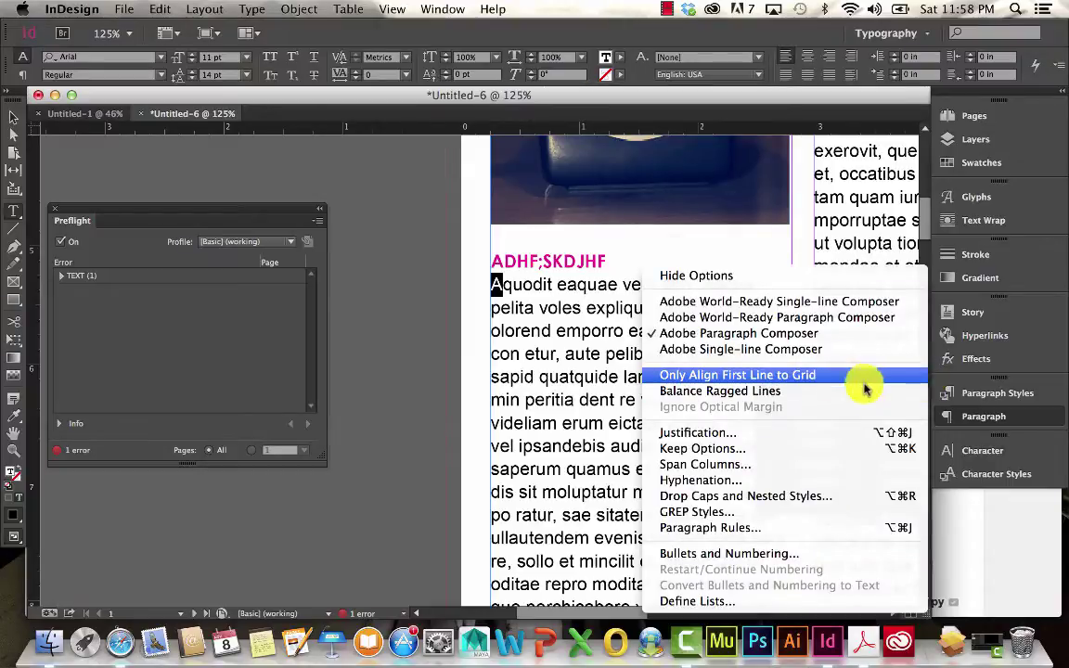
Step: In Drop Caps and Nested Styles, preview and set the drop cap to 3 lines
click(730, 501)
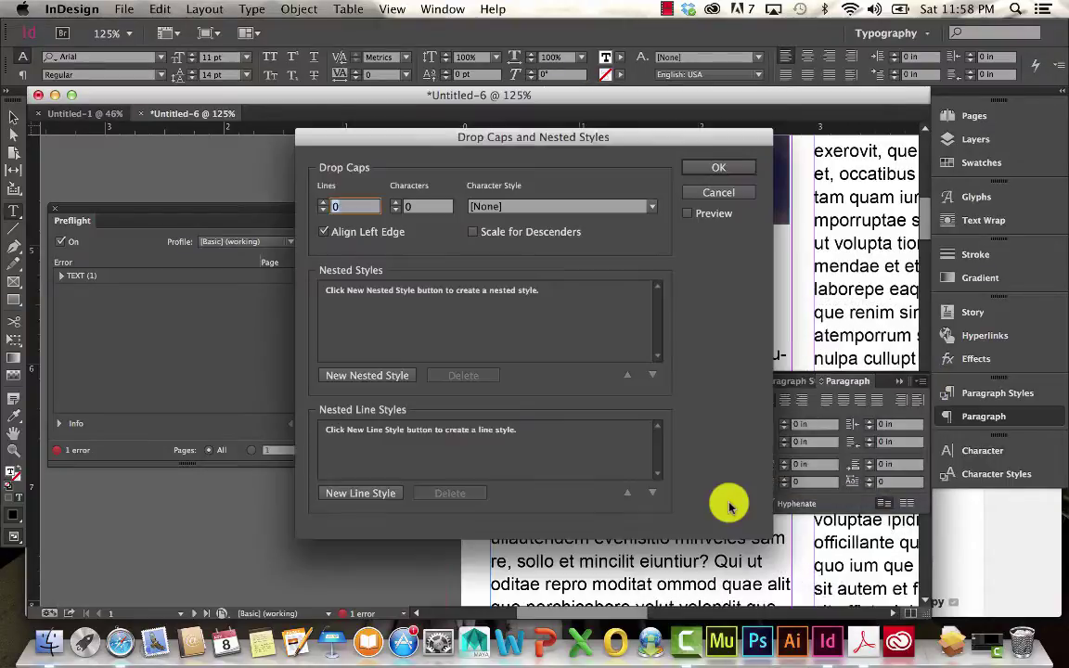
drag(448, 138, 778, 153)
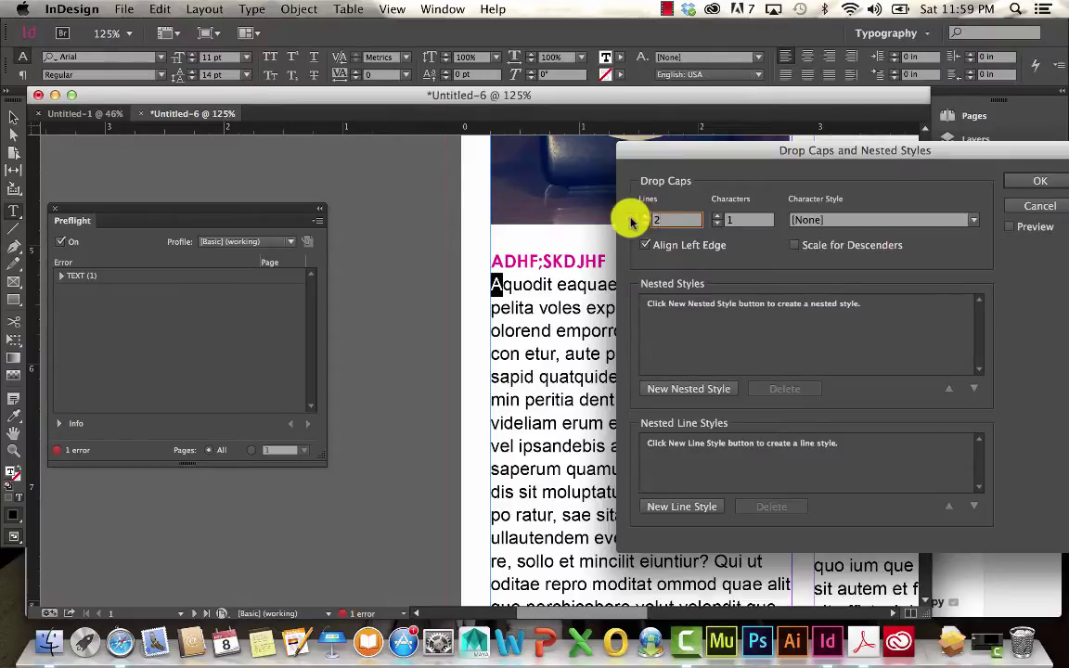
click(645, 216)
click(645, 216)
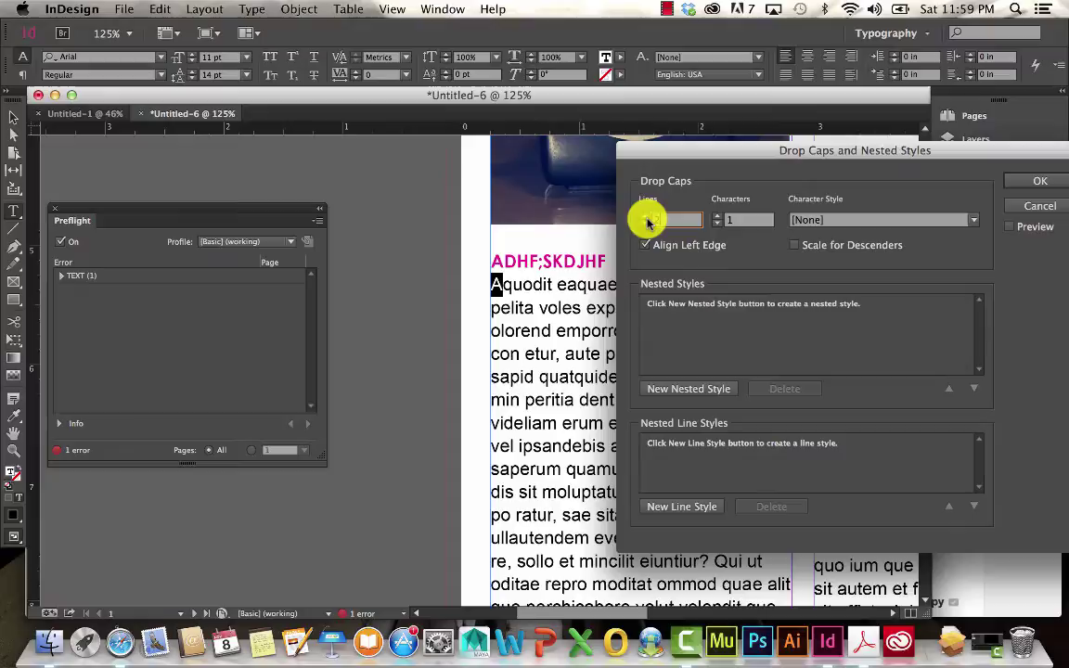
click(1031, 228)
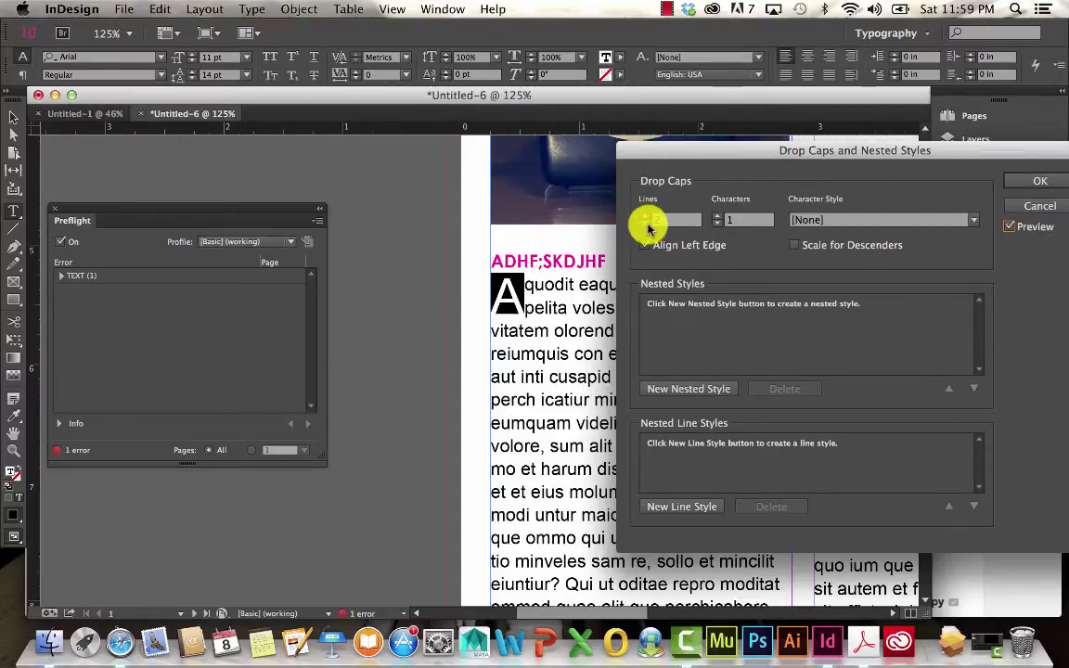
click(646, 224)
click(646, 216)
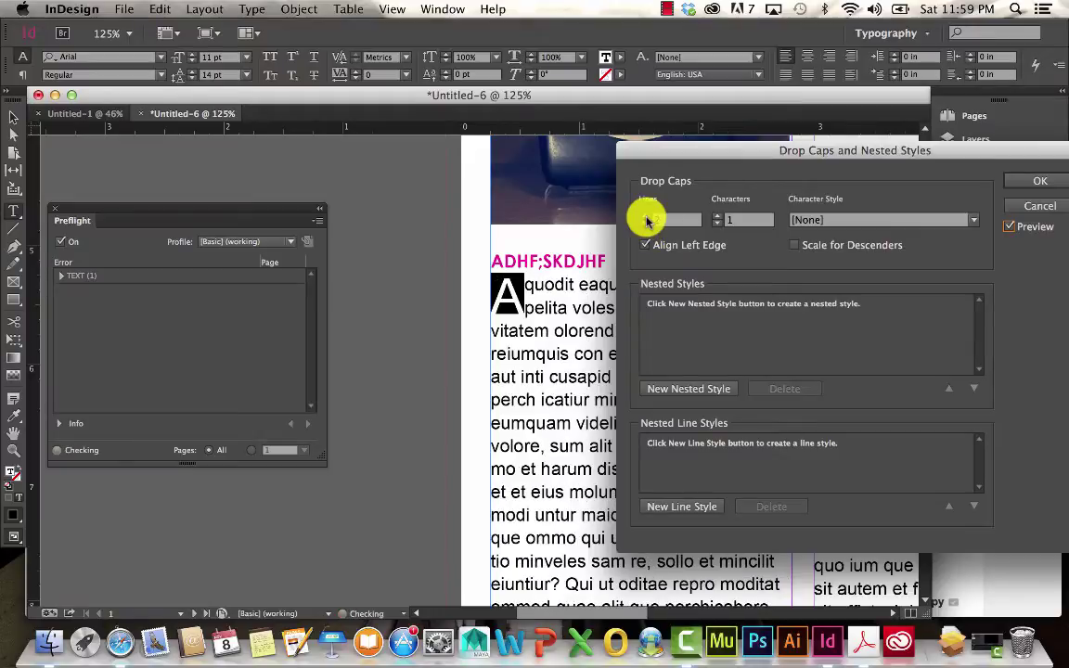
click(647, 217)
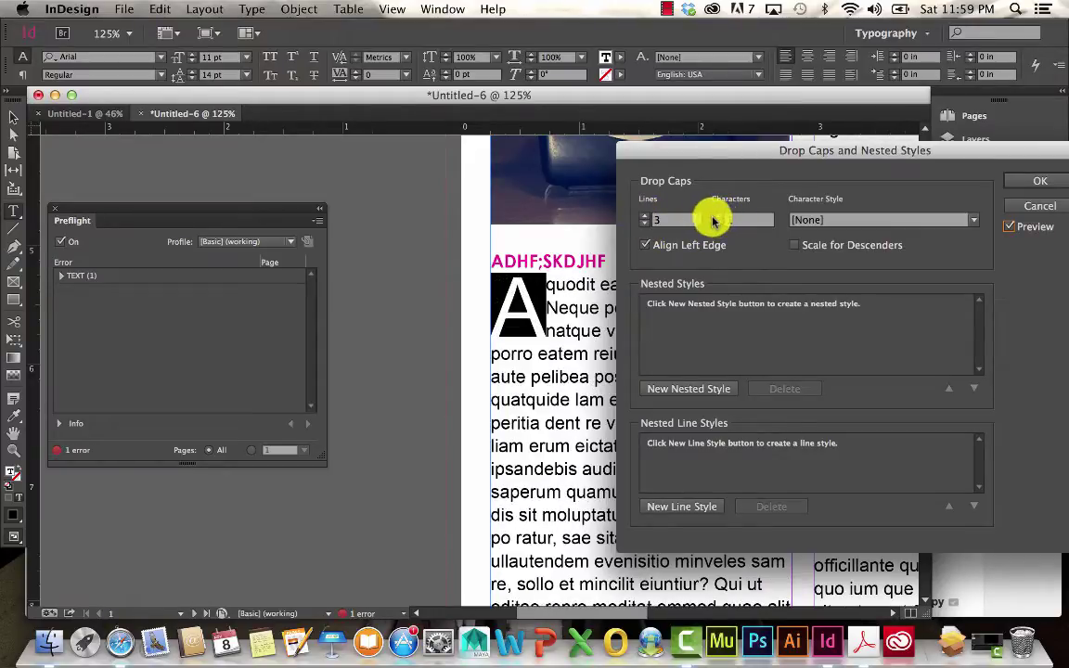
Step: Make the drop cap a single character styled with Pink Header
click(720, 218)
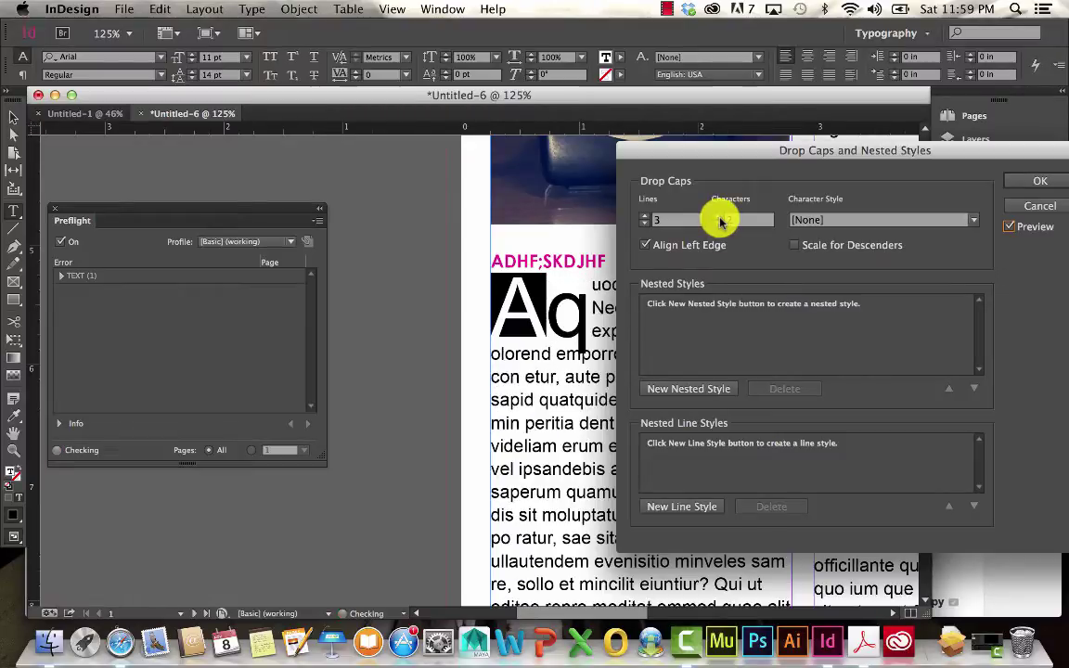
click(720, 218)
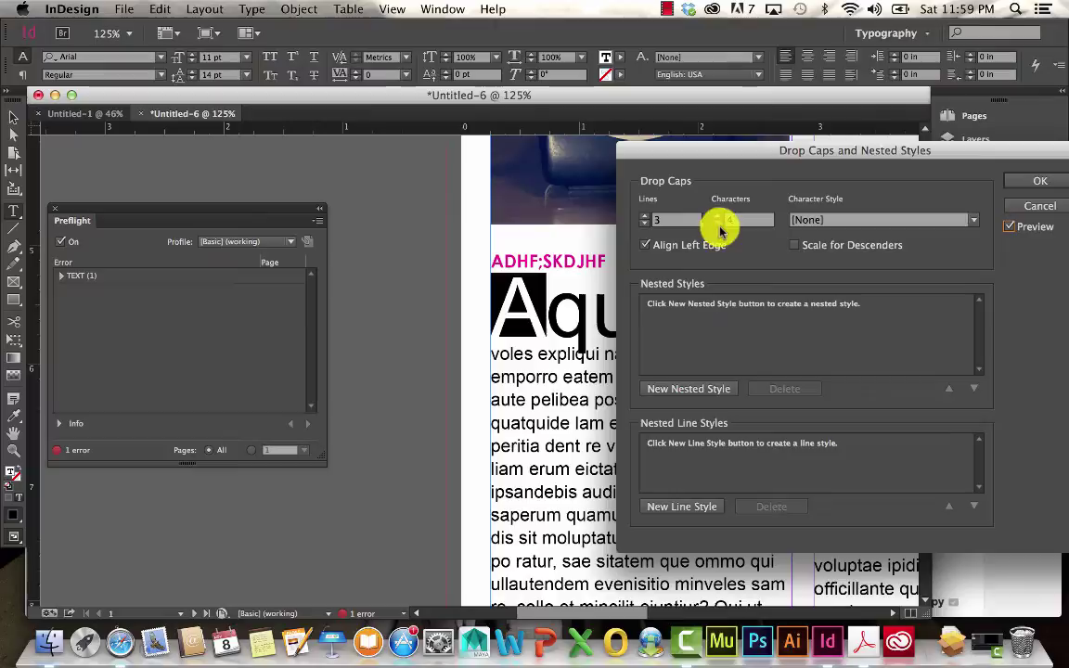
click(719, 223)
click(719, 223)
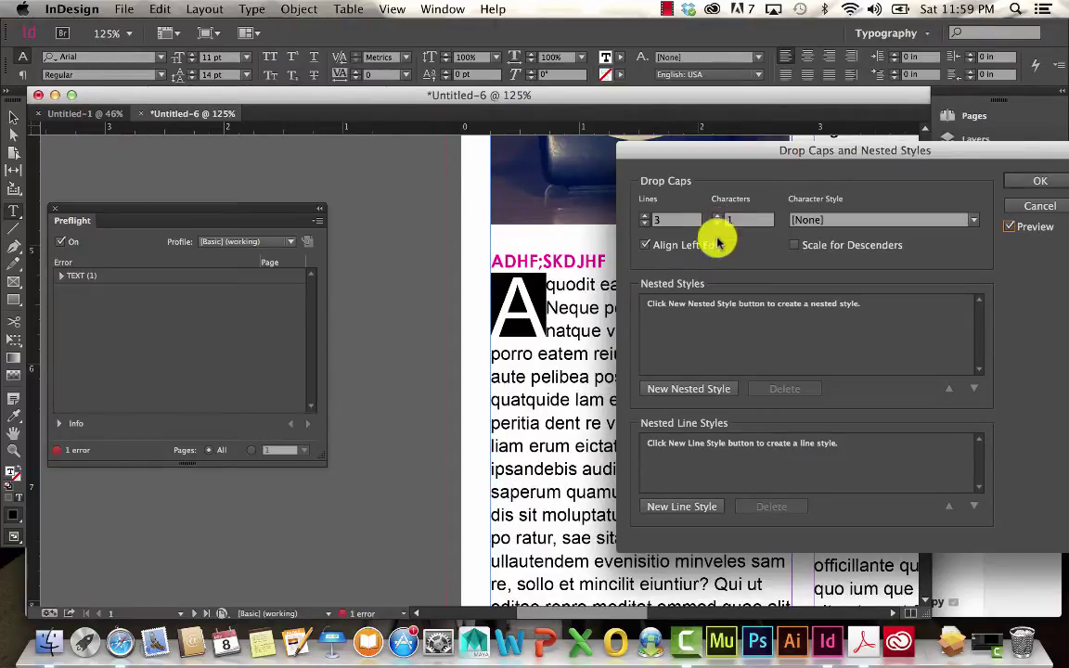
click(835, 221)
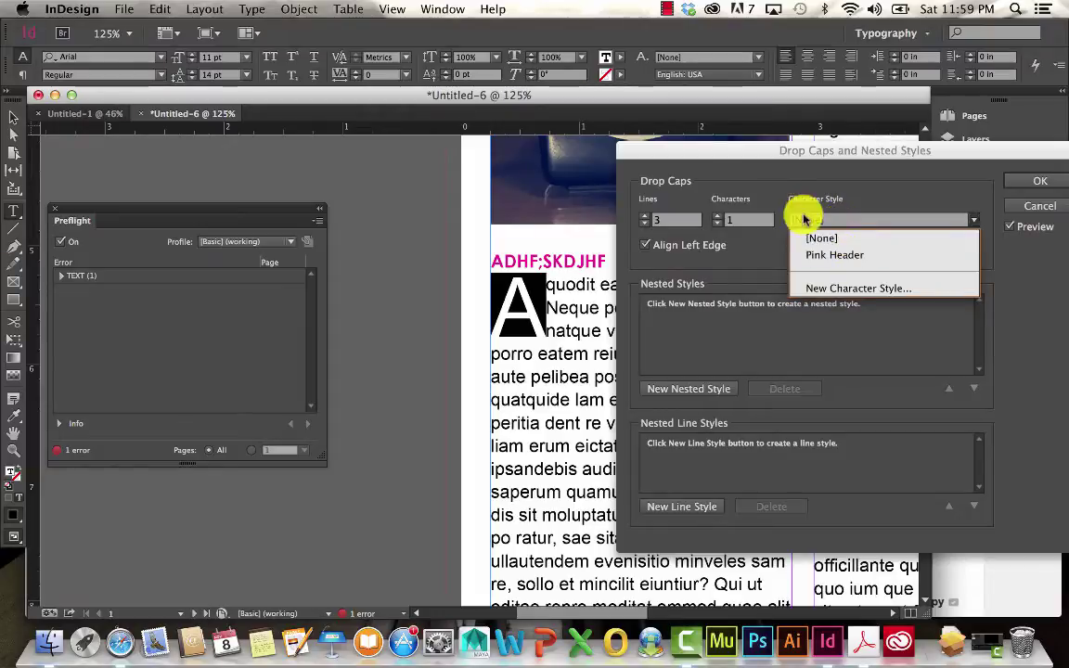
click(815, 265)
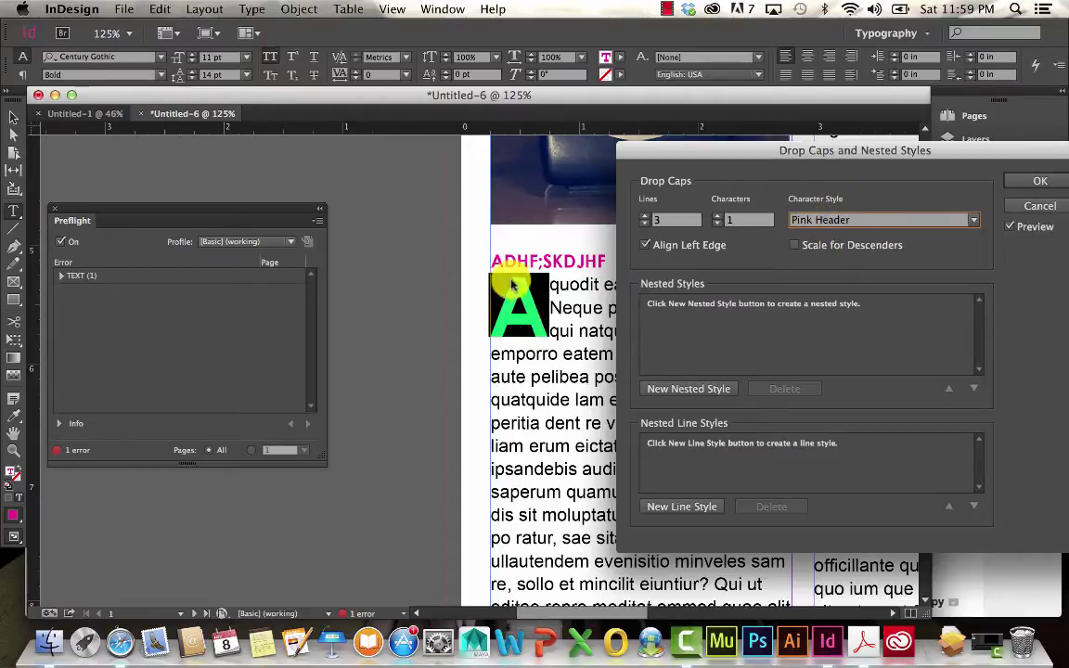
click(883, 217)
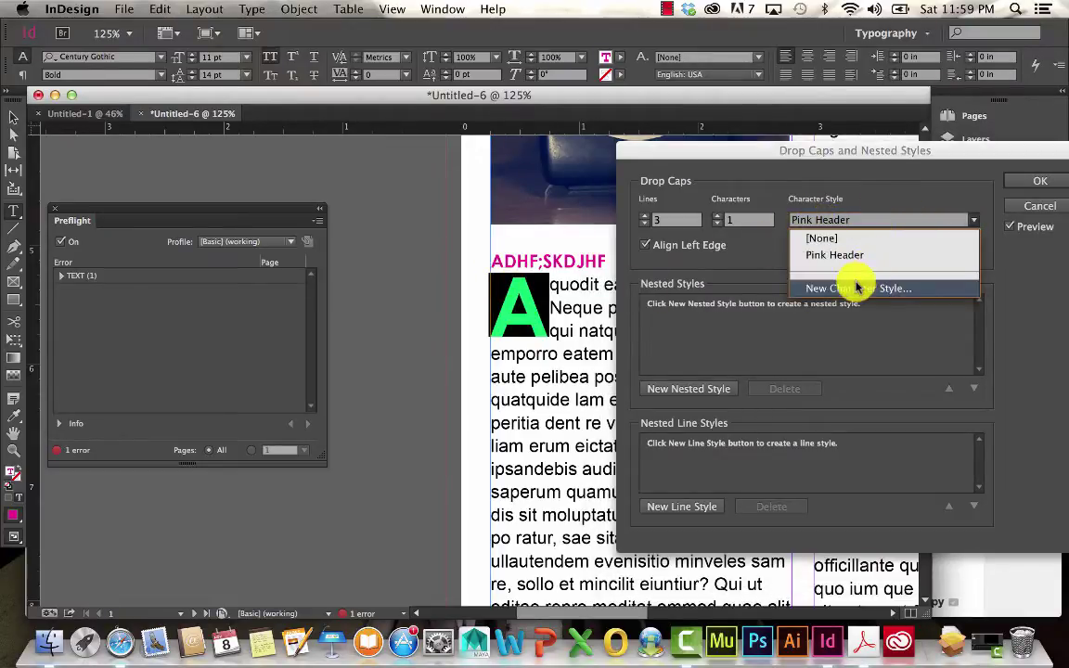
Step: Create a Drop Caps character style in Brush Script MT, coloured cyan C=100 M=0 Y=0 K=0
click(756, 287)
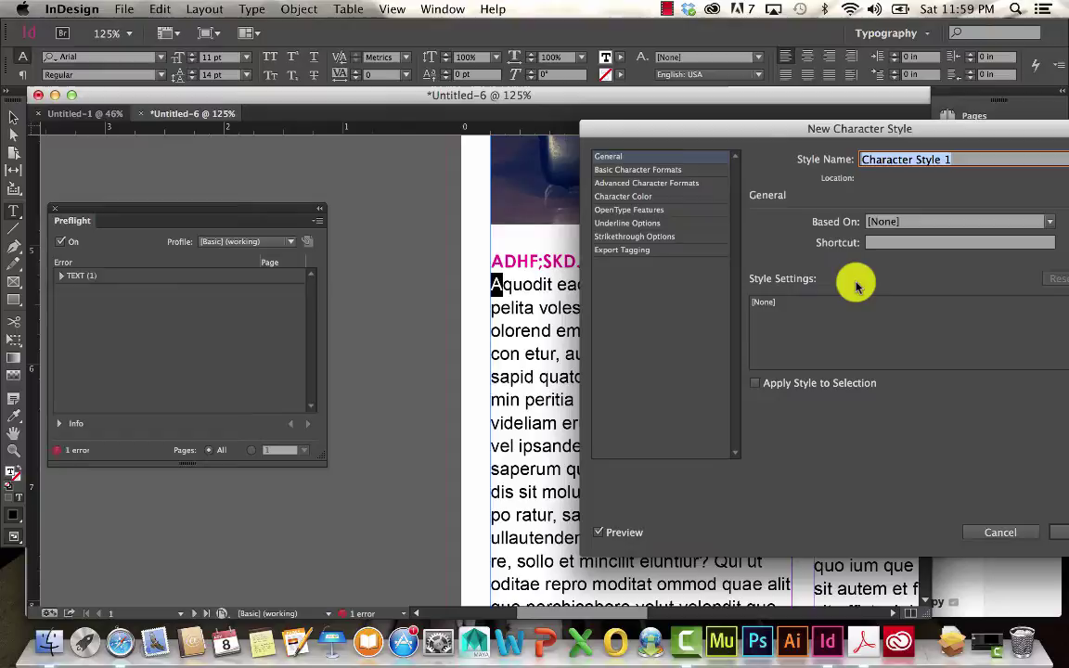
text(Drop Caps)
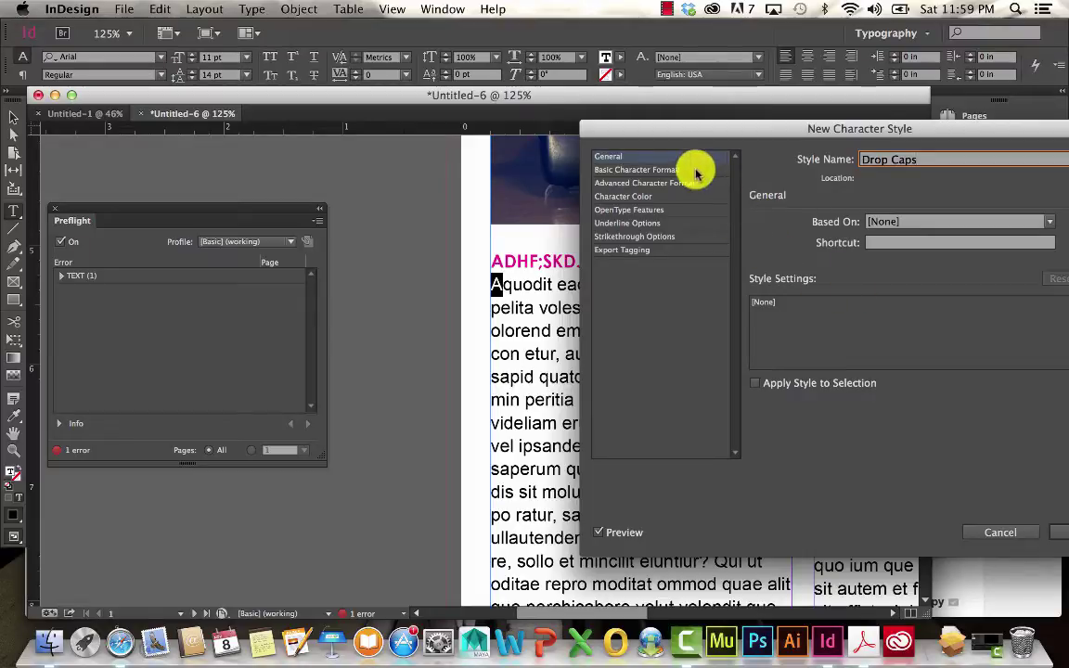
click(624, 156)
click(659, 170)
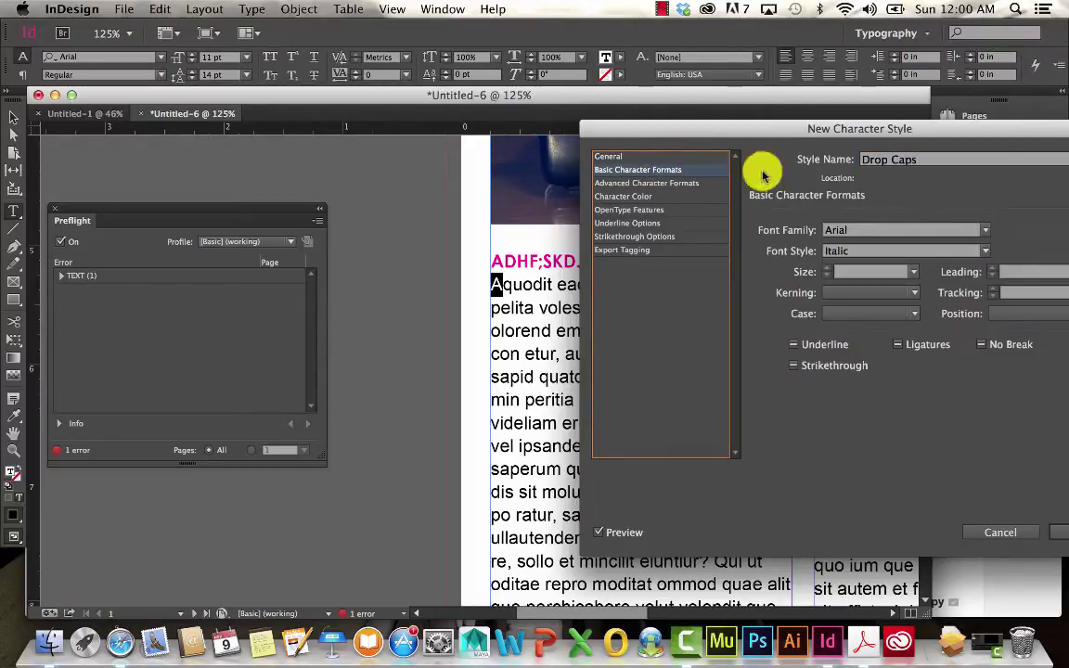
click(990, 233)
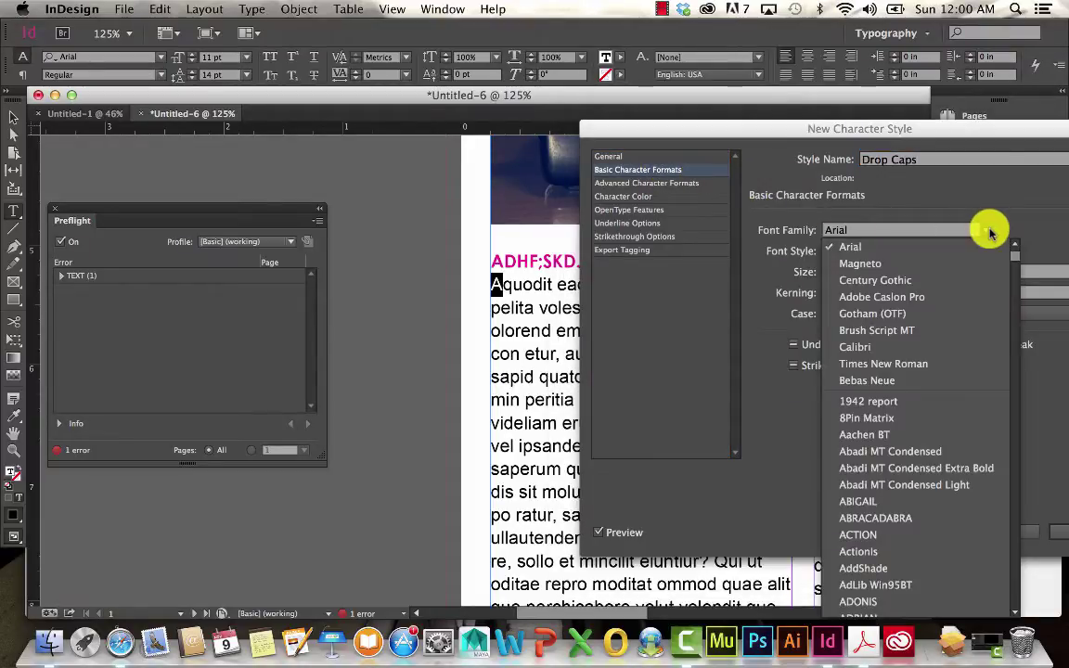
click(876, 330)
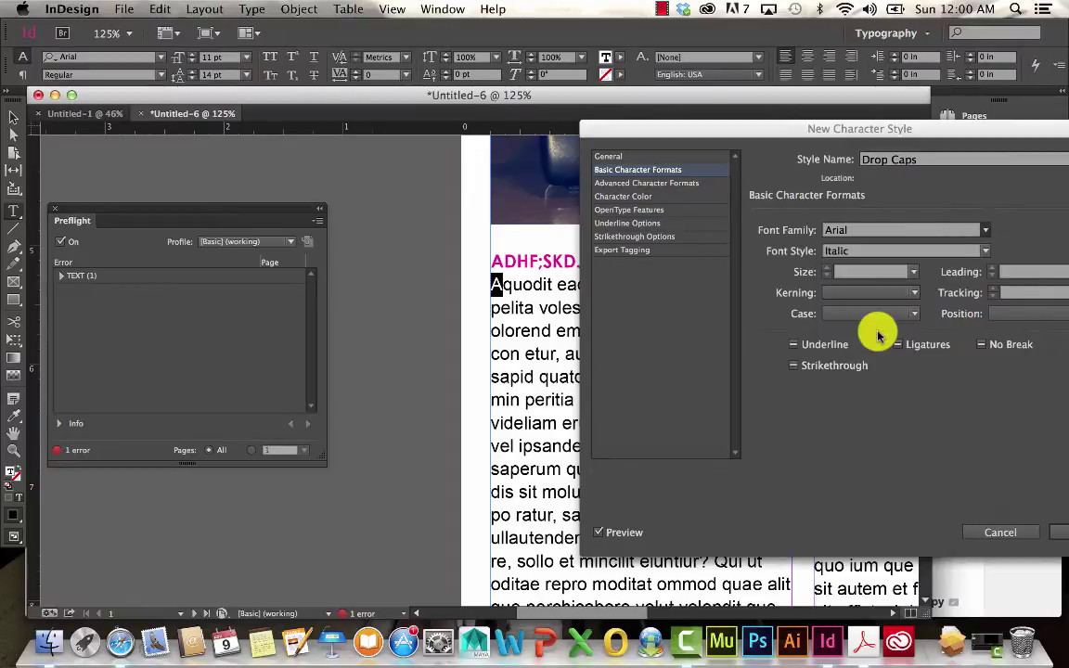
click(615, 197)
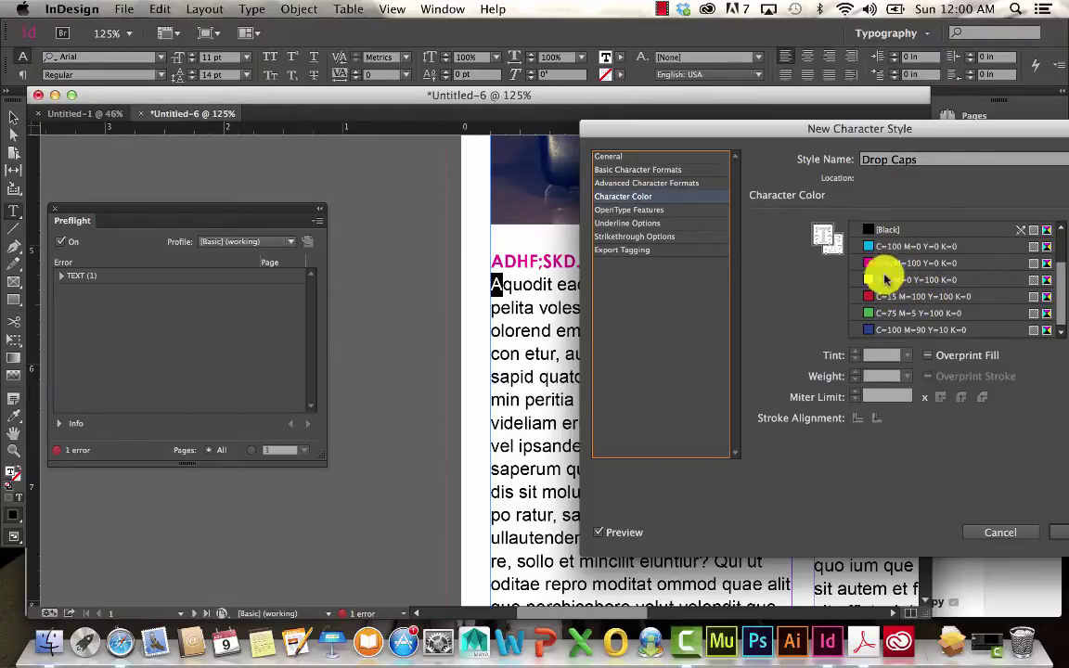
click(893, 246)
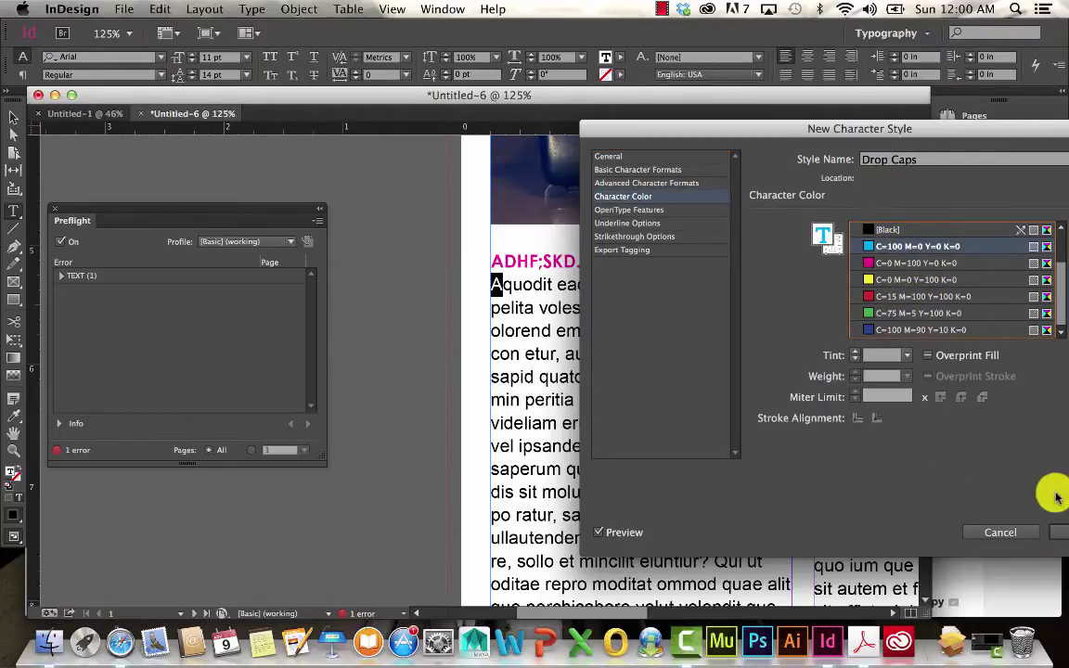
click(1064, 532)
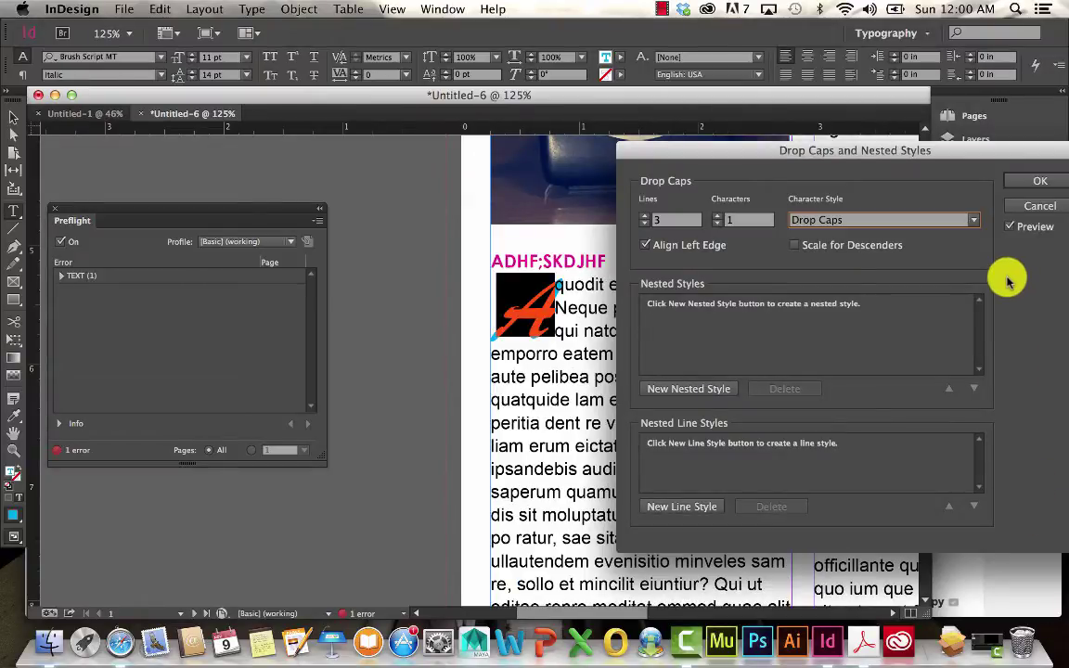
Step: Confirm the drop cap, kern the space after the script A out to 140, and zoom out
click(1030, 182)
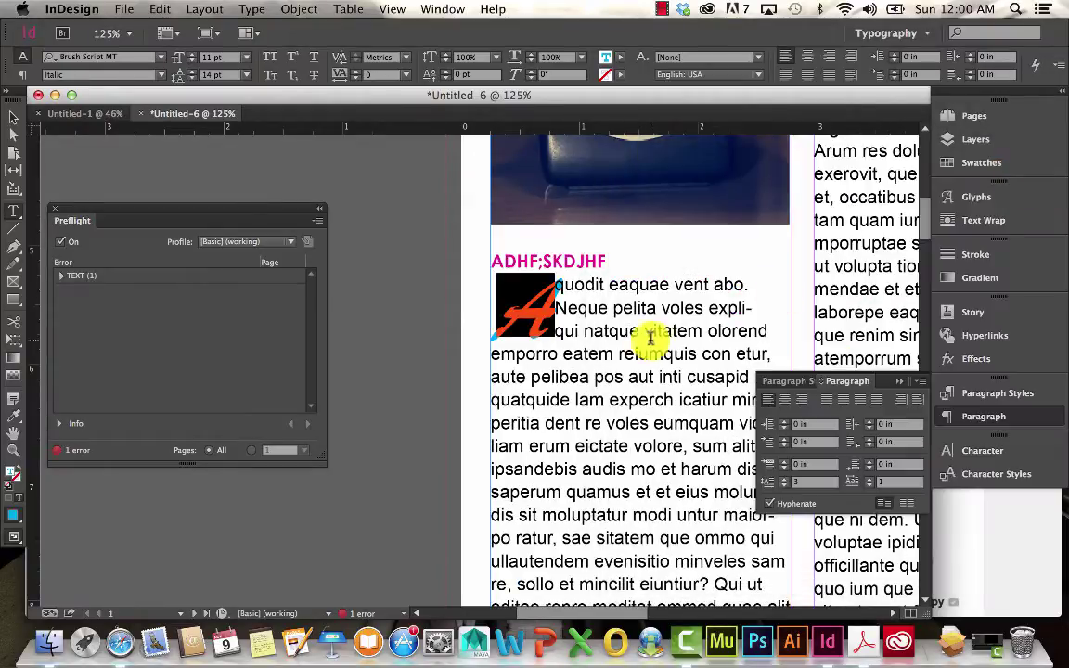
click(634, 343)
click(564, 289)
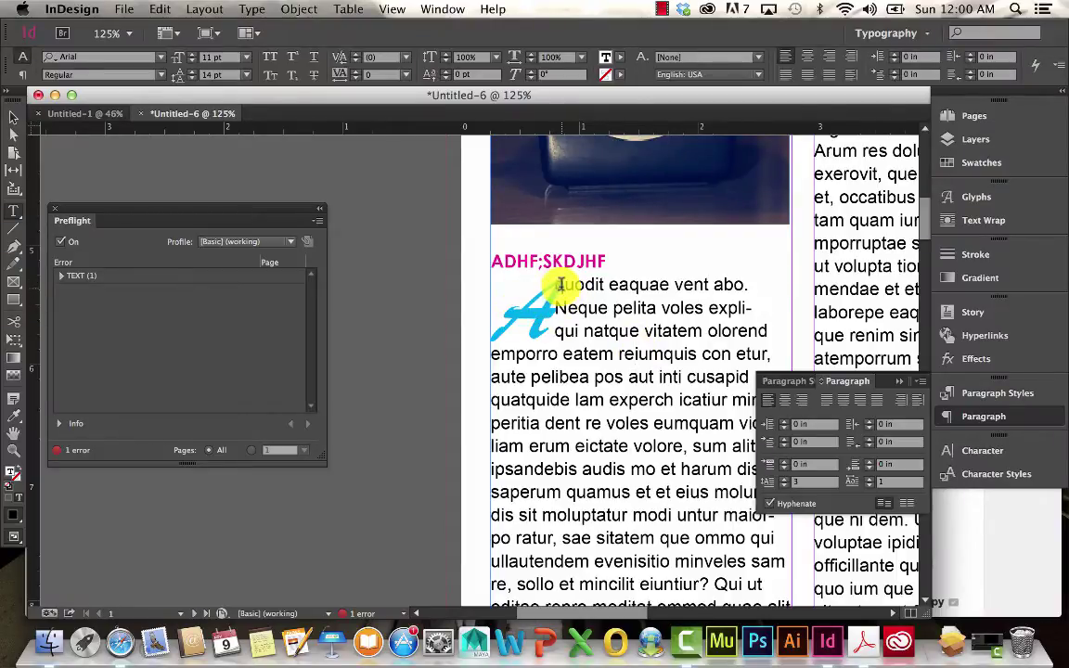
drag(537, 285, 506, 297)
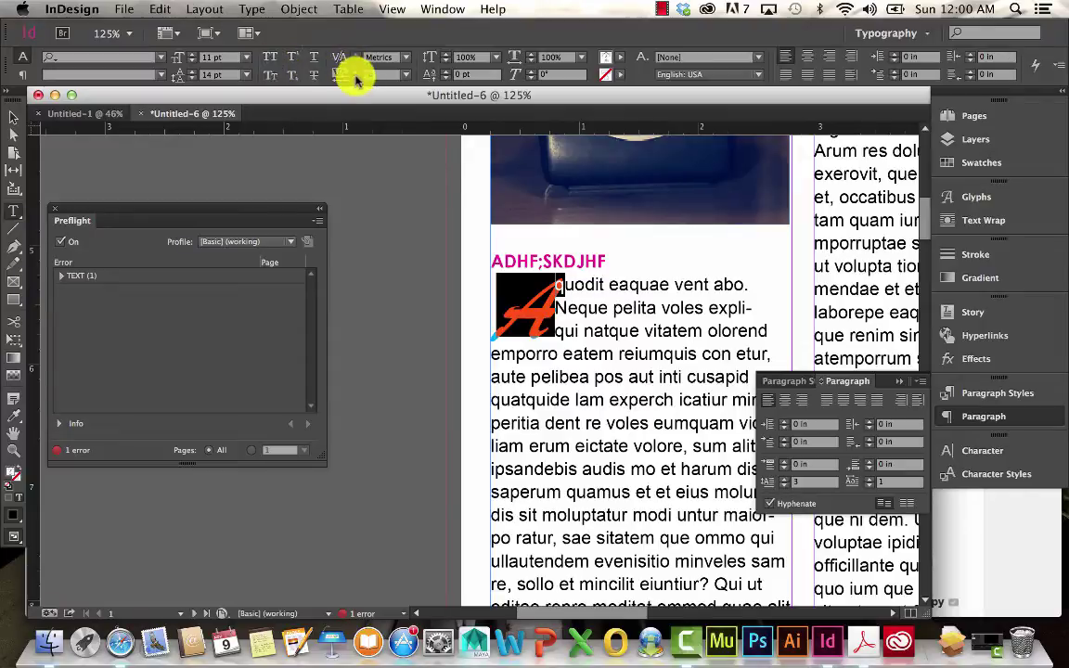
key(alt+Right)
key(alt+Right)
key(alt+Right)
key(alt+Right)
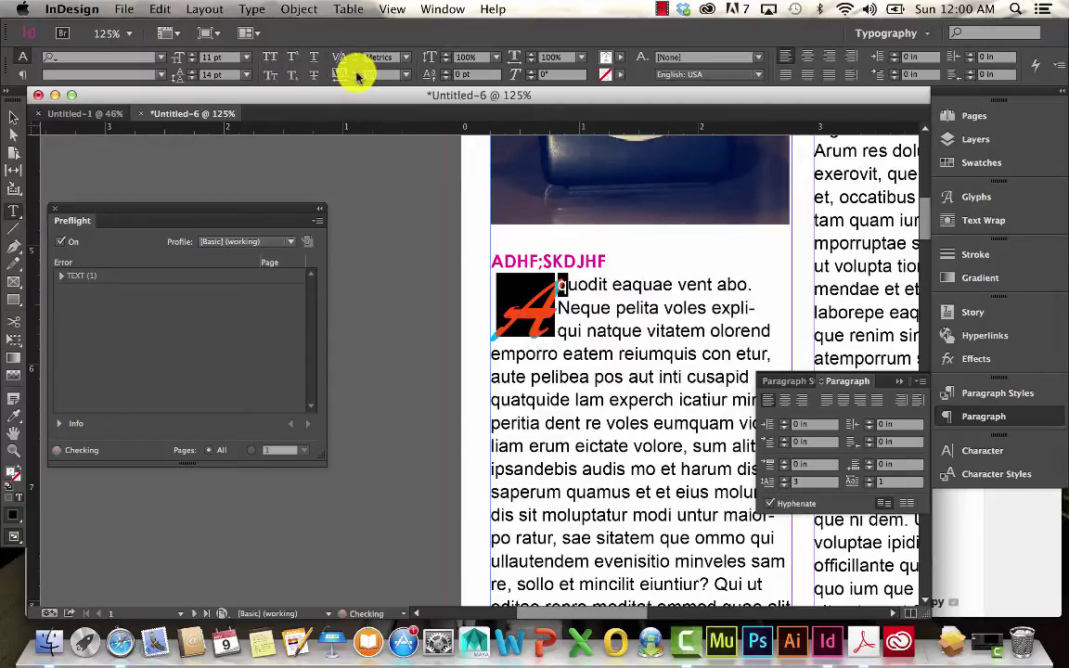
key(alt+Right)
key(alt+Right)
key(alt+Right)
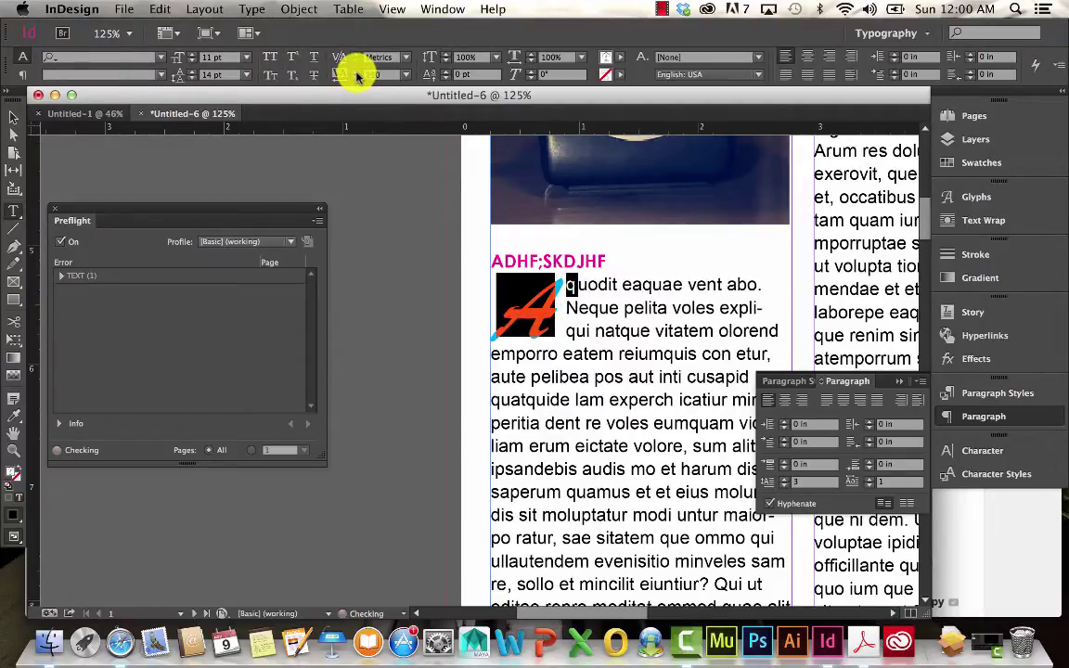
click(577, 320)
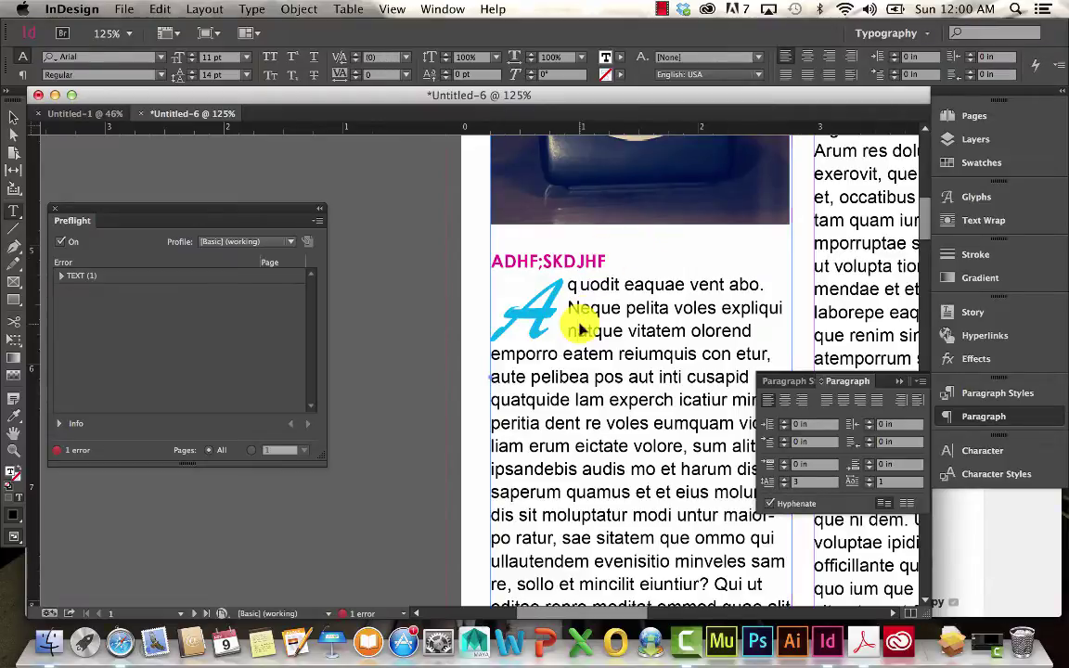
key(super+minus)
key(super+minus)
key(super+minus)
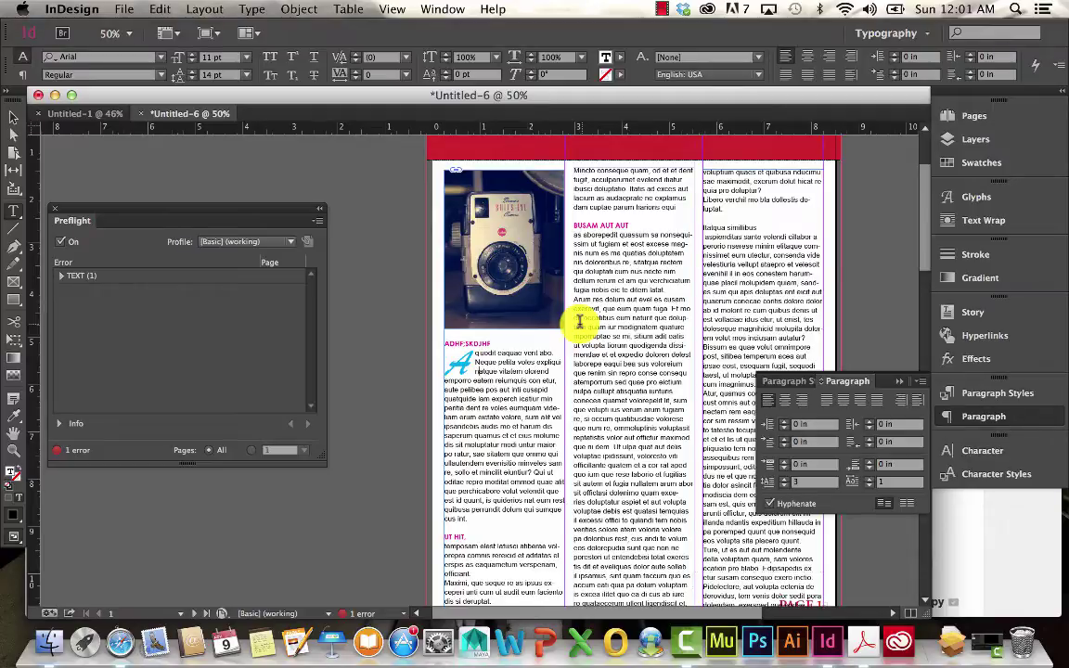
Step: Push the middle text frame below the image and stretch the image frame across all three columns
click(14, 117)
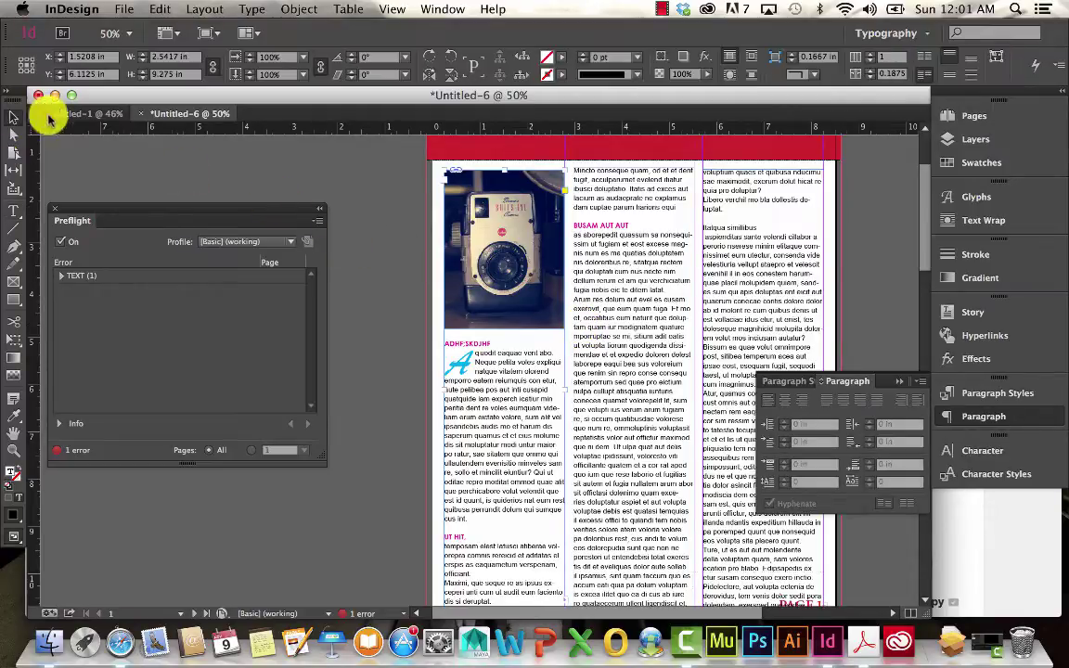
click(707, 278)
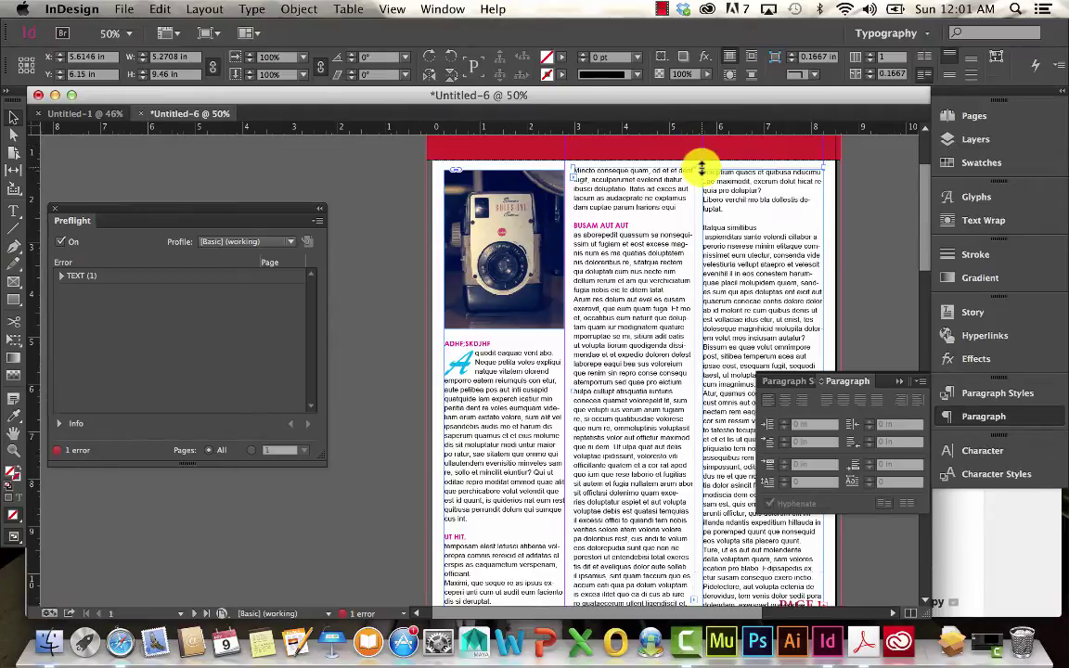
drag(701, 168, 702, 339)
click(548, 278)
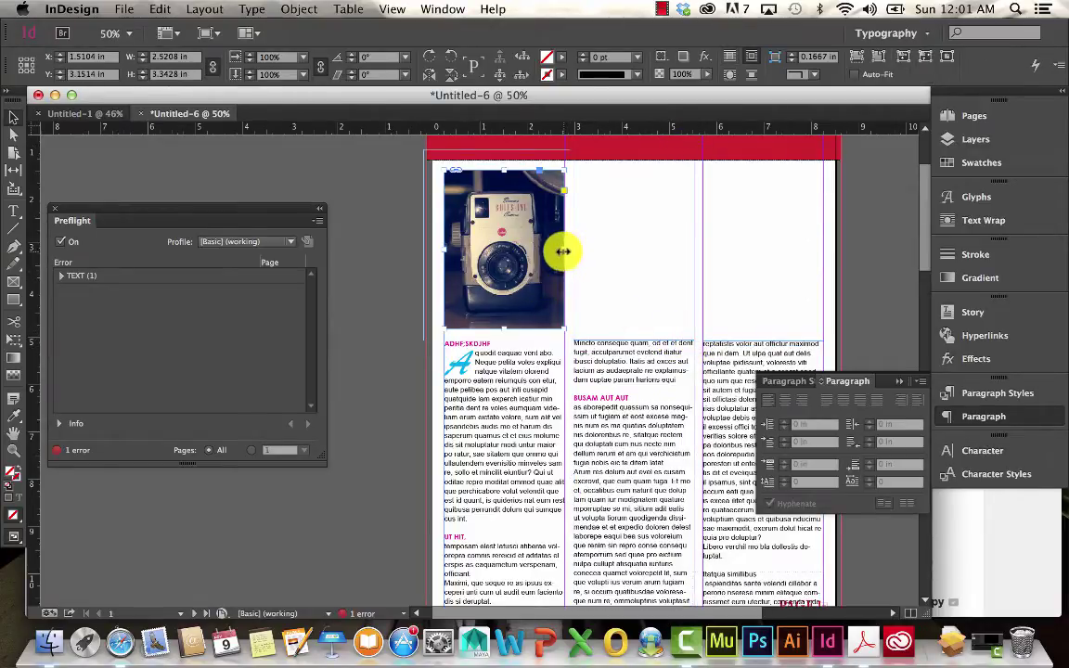
drag(563, 251, 831, 267)
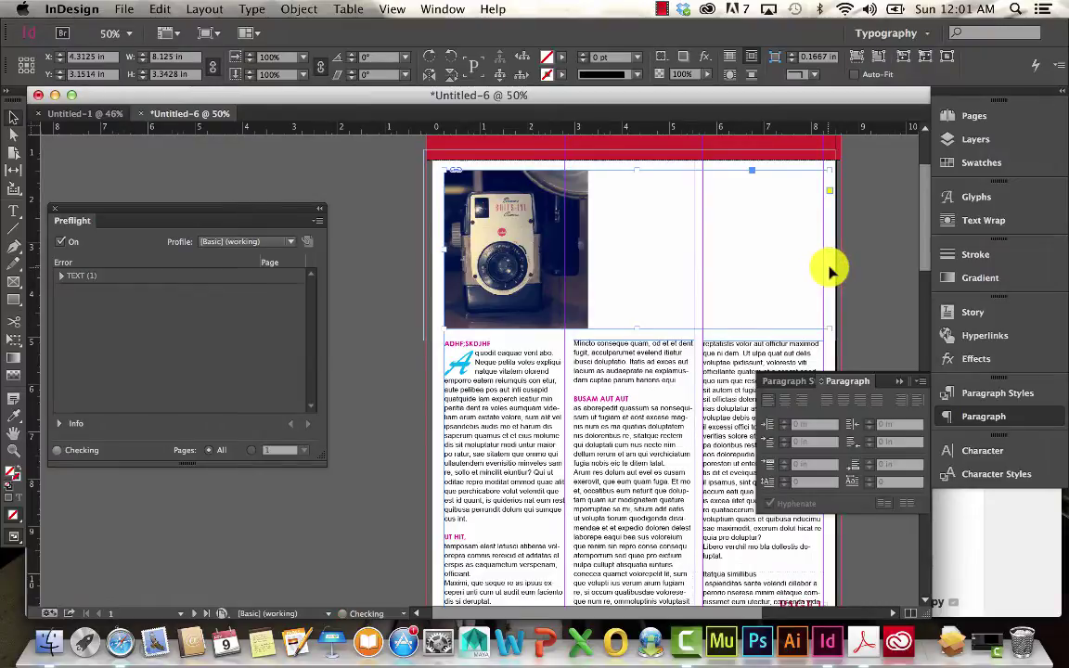
Step: Enlarge and reposition the camera picture, then extend its frame down to about 4.645 in tall
click(559, 240)
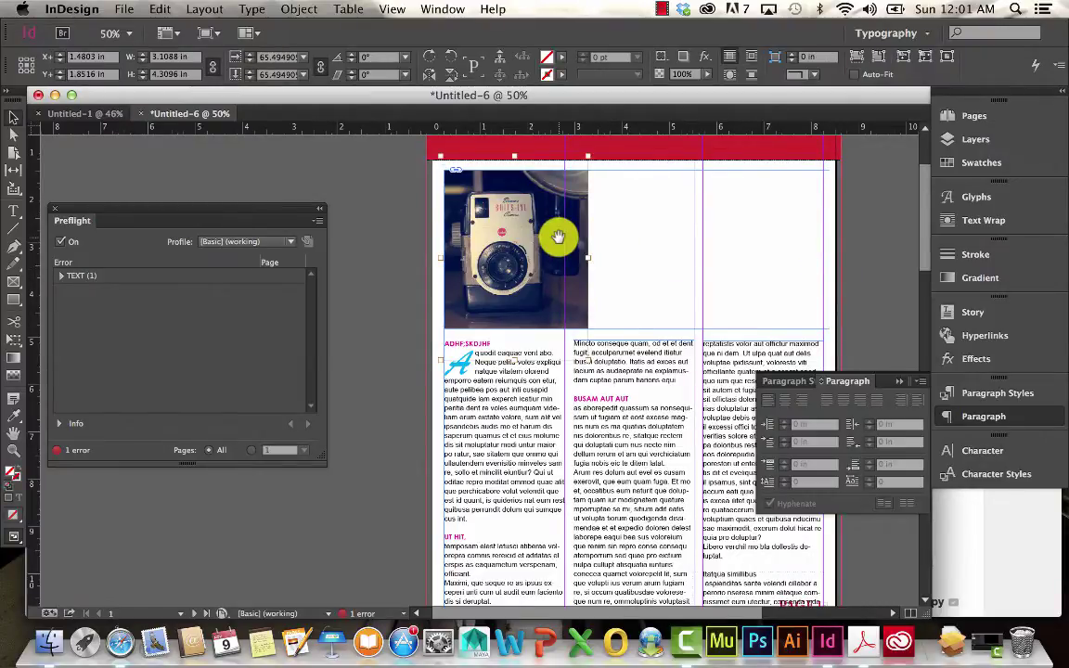
drag(586, 160, 837, 215)
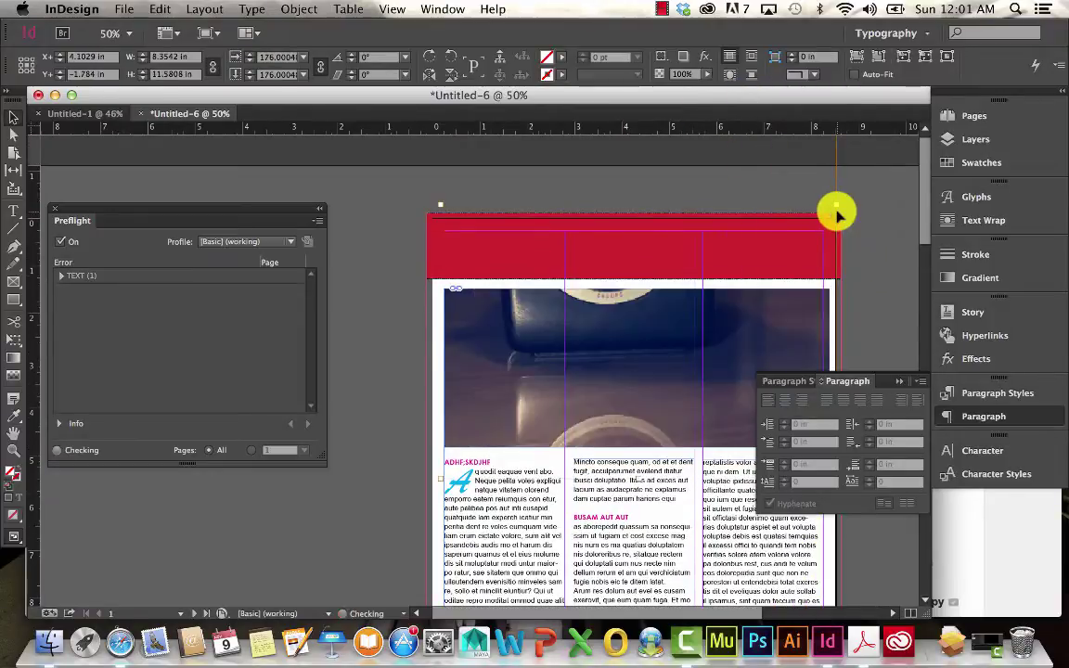
drag(681, 325, 680, 325)
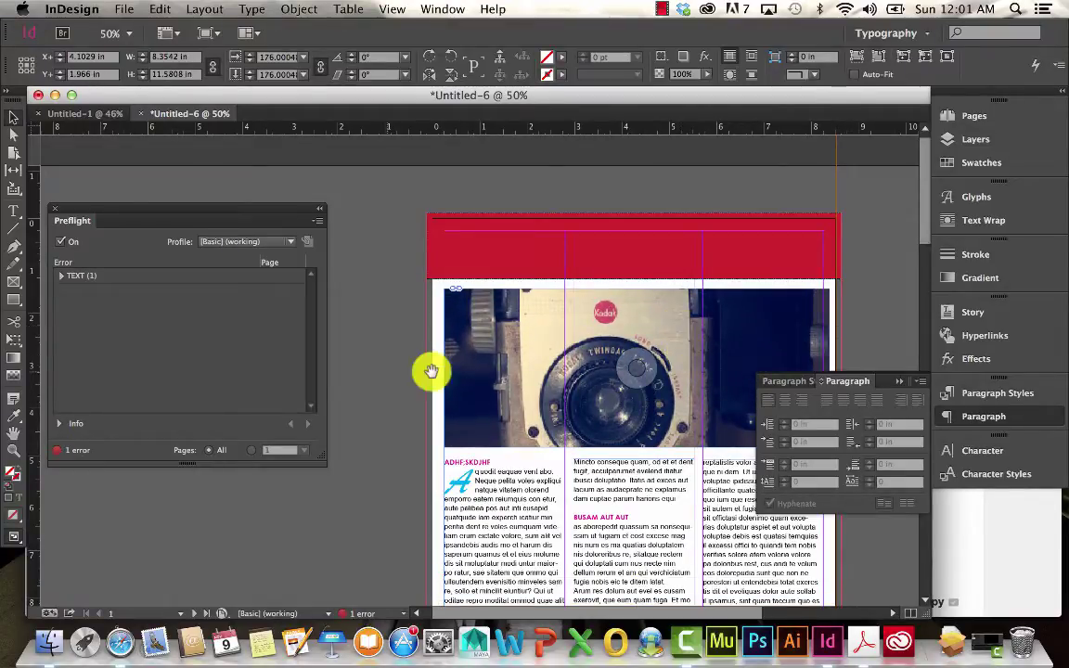
scroll(426, 370, down, 5)
click(351, 239)
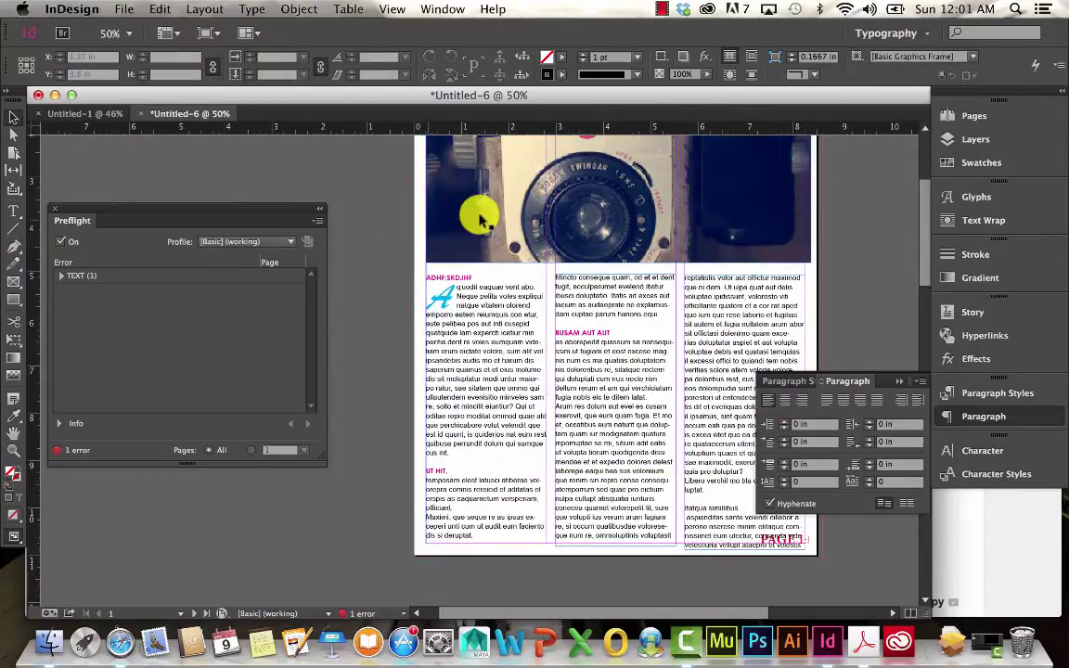
click(624, 264)
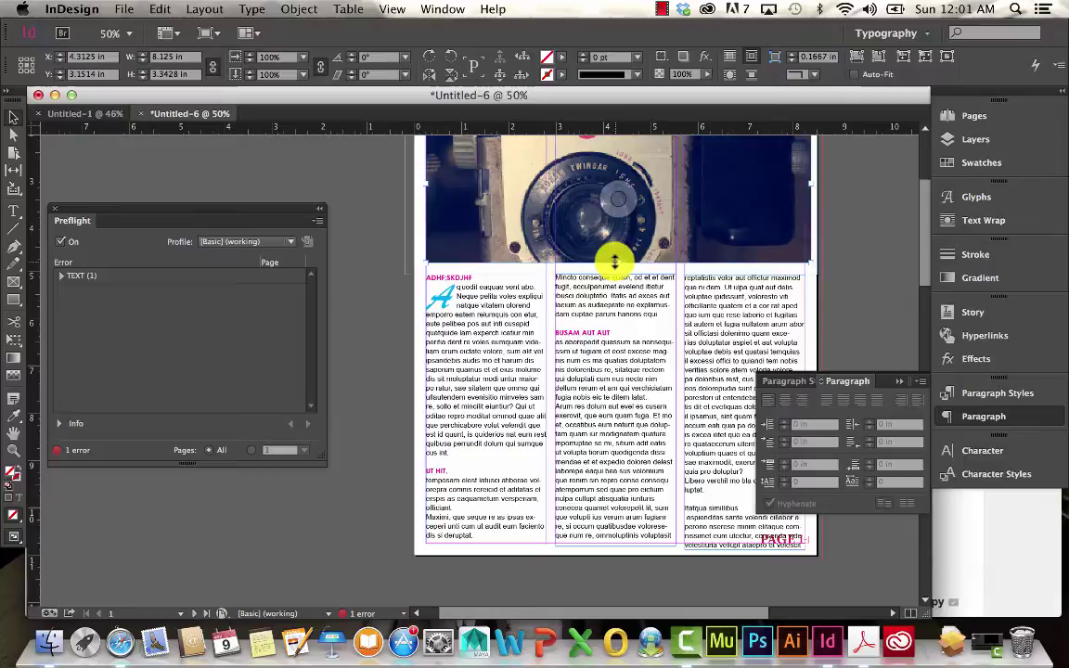
drag(614, 261, 621, 322)
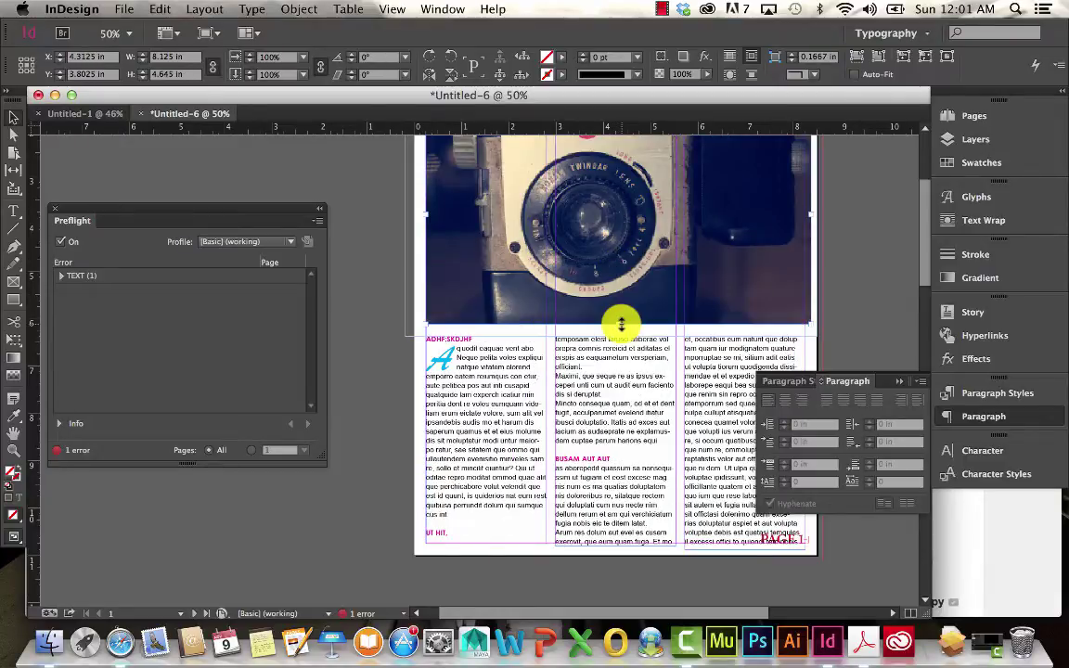
Step: Turn off text wrap on the photo and gradient-feather its lower part out to white
click(733, 59)
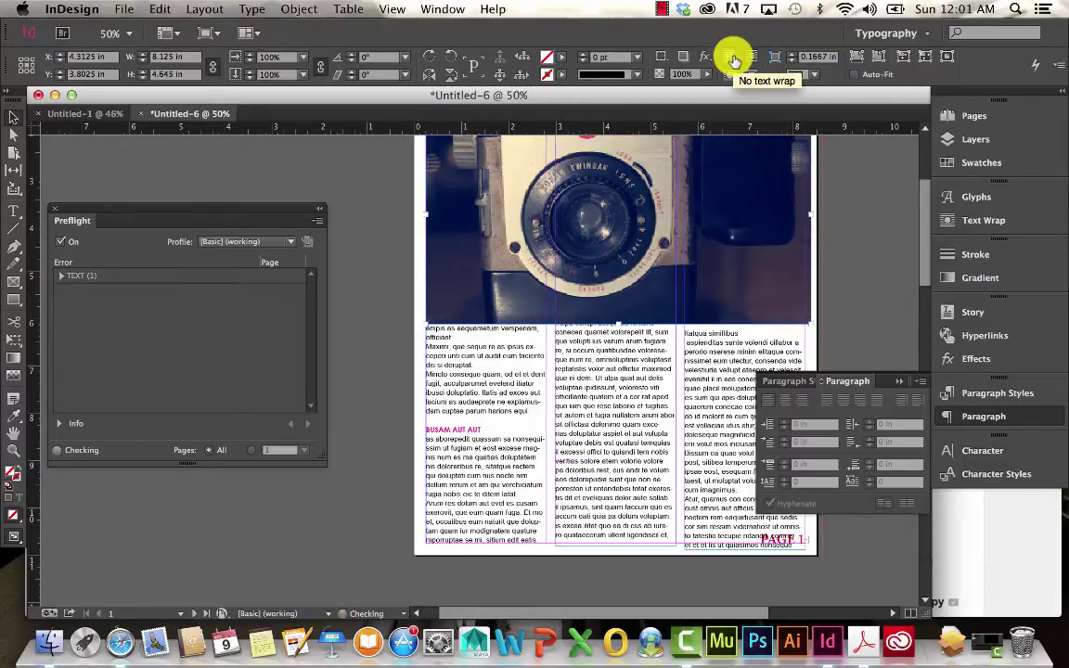
scroll(643, 214, up, 3)
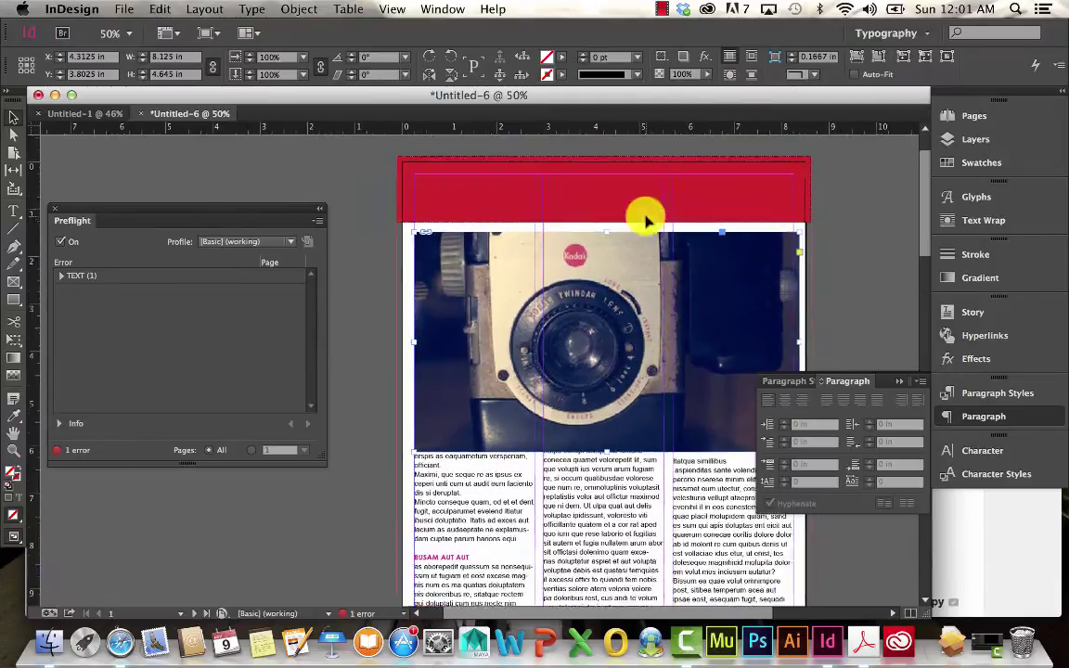
scroll(647, 220, down, 2)
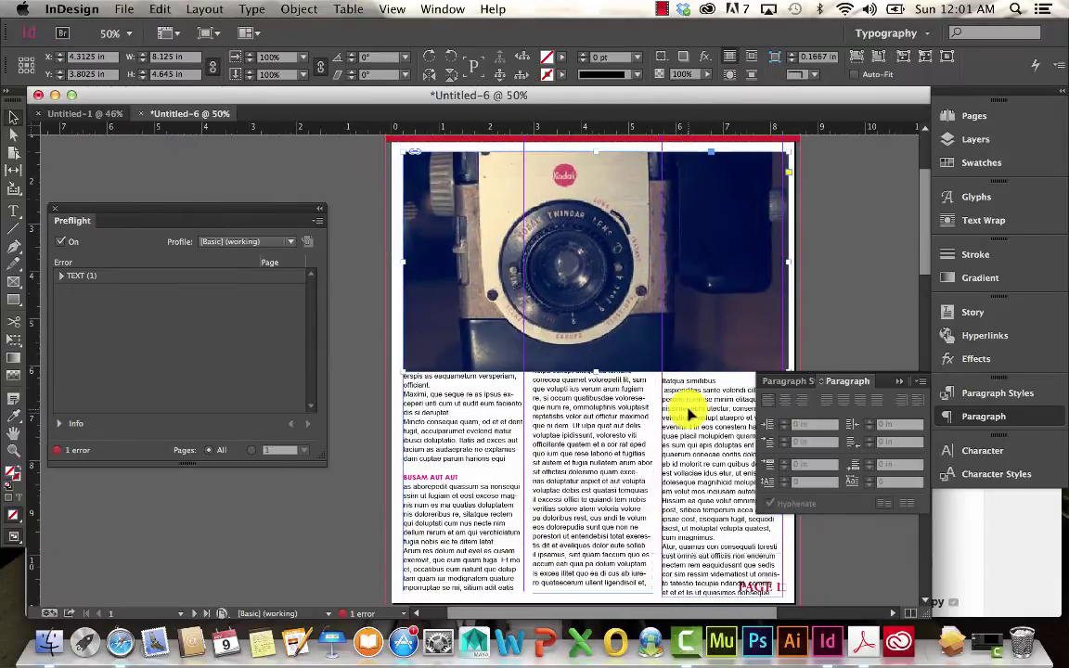
click(18, 377)
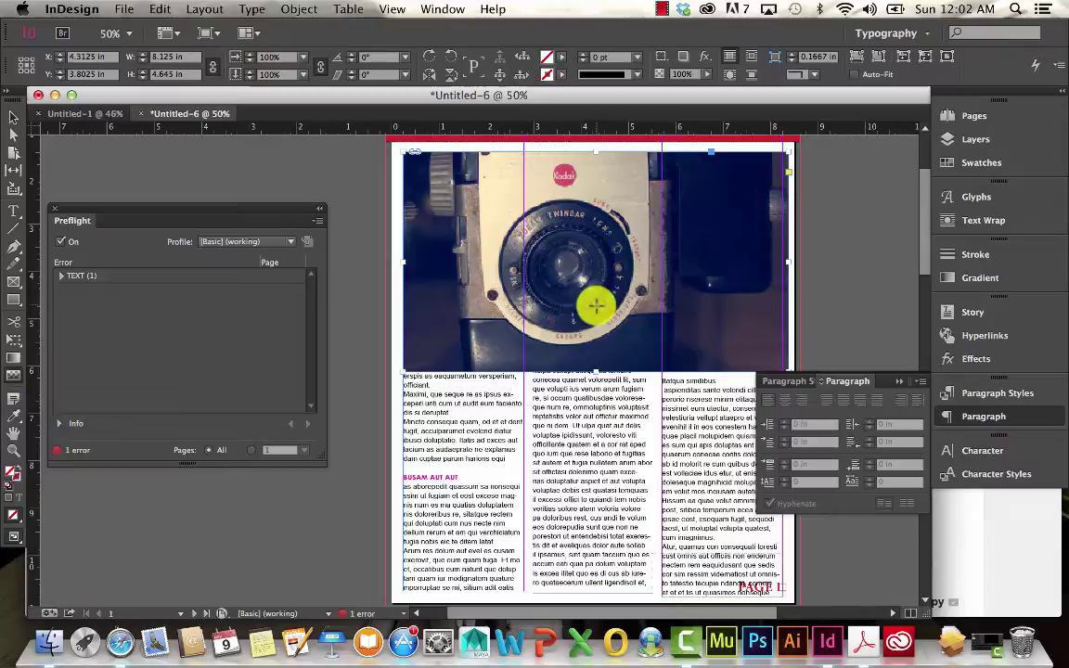
drag(592, 303, 590, 355)
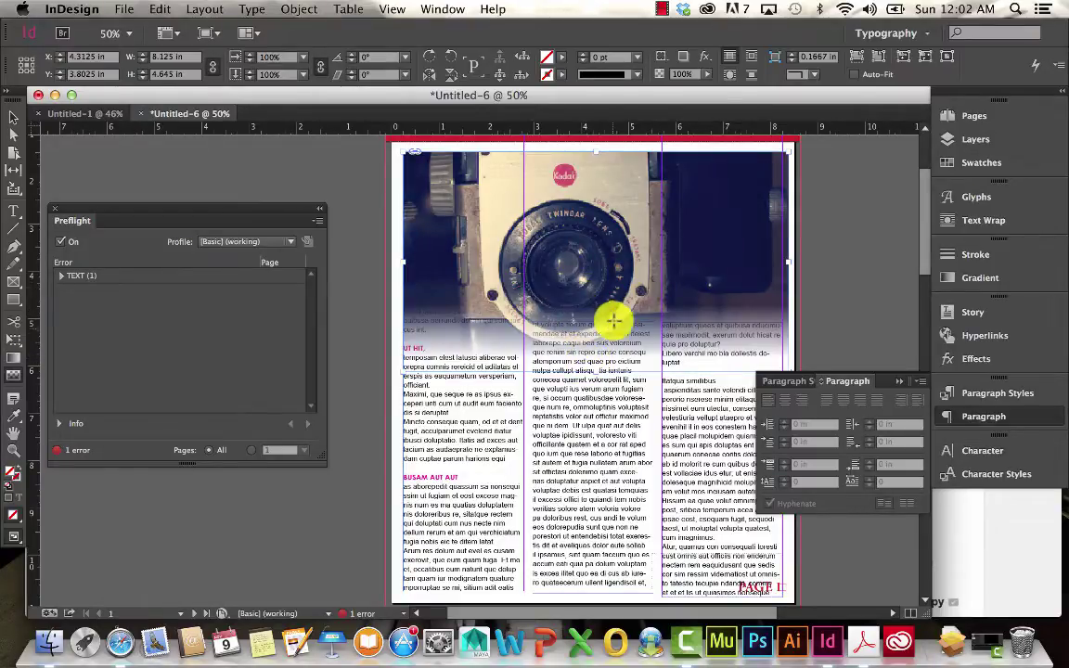
Step: Place a horizontal guide at about 5.86 in, just below the faded photo
click(13, 118)
click(473, 364)
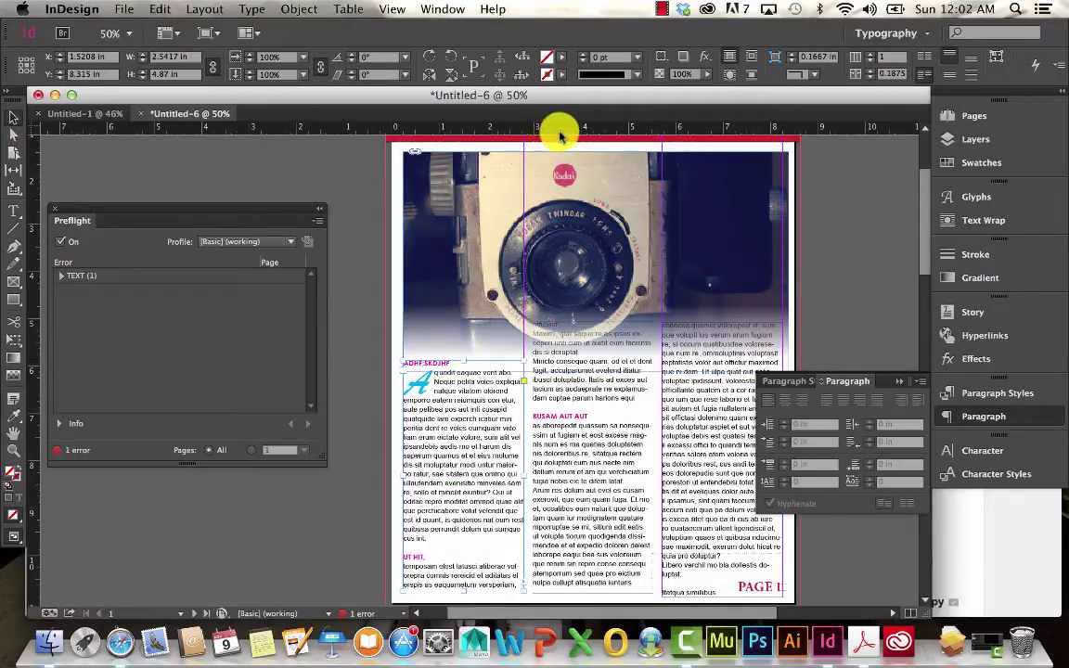
drag(556, 131, 887, 362)
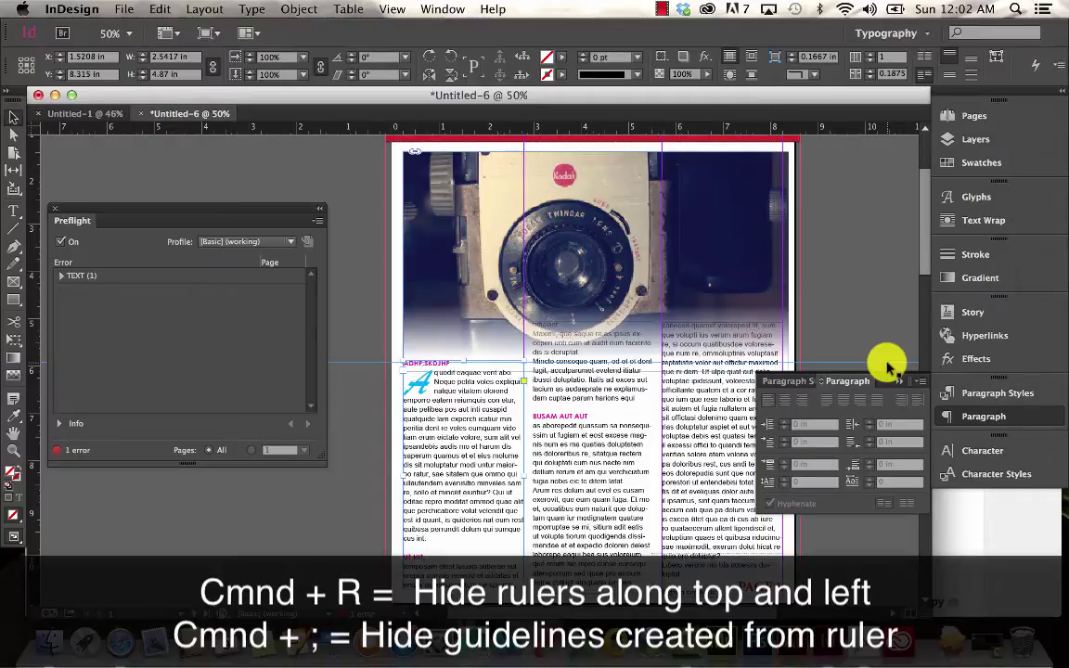
drag(887, 362, 887, 363)
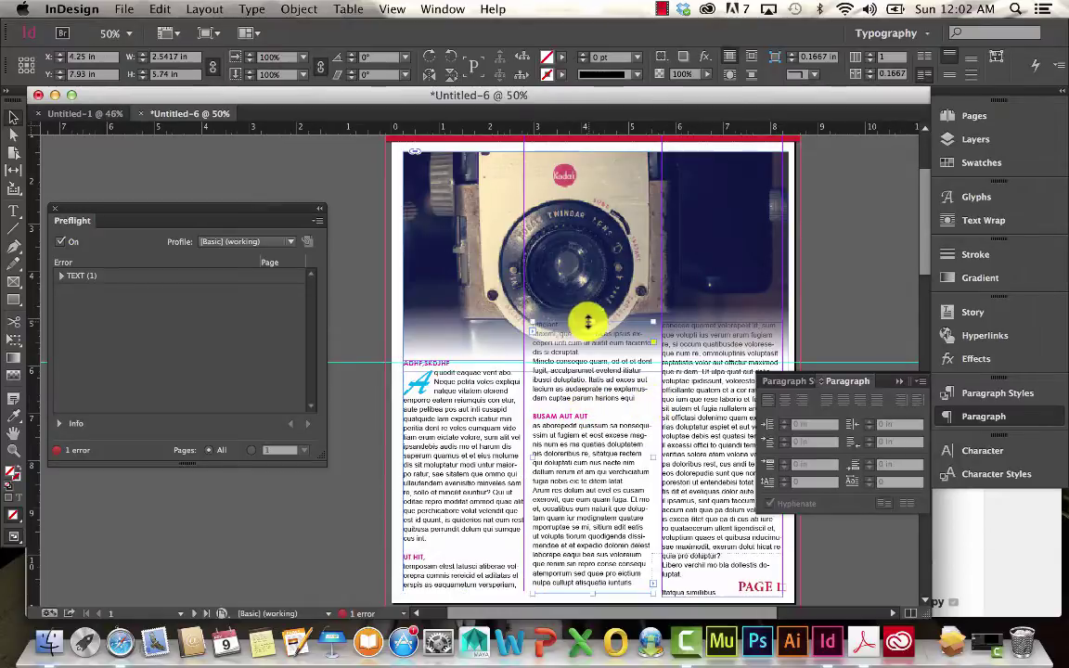
Step: Snap the middle and right column tops down to the guide, then preview and zoom out
click(591, 350)
drag(591, 351, 585, 364)
click(711, 405)
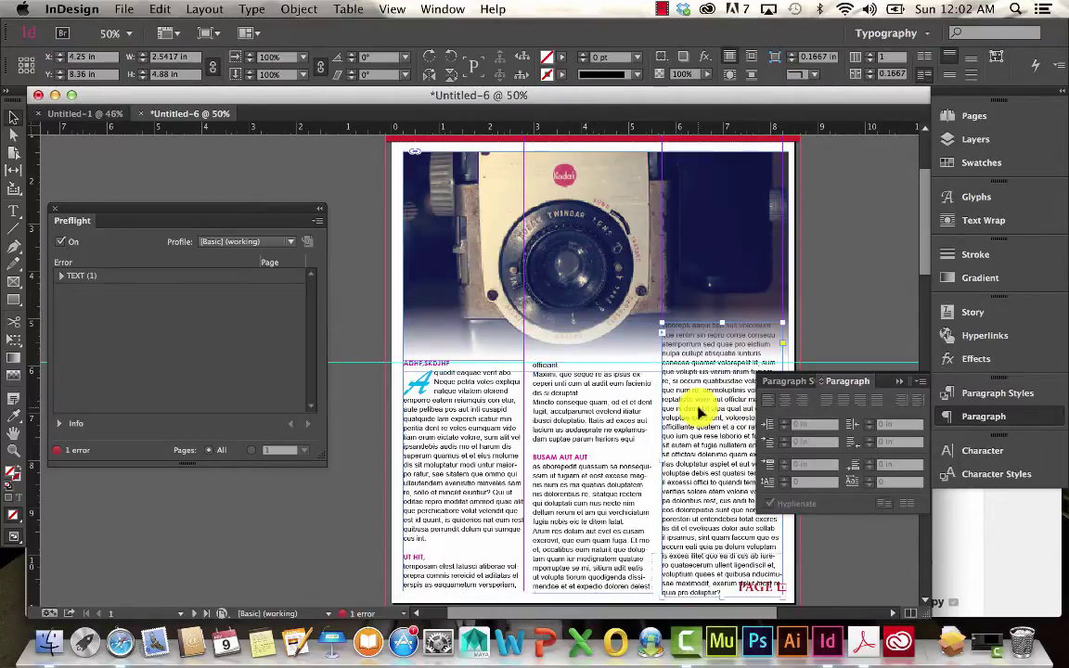
drag(719, 328, 718, 364)
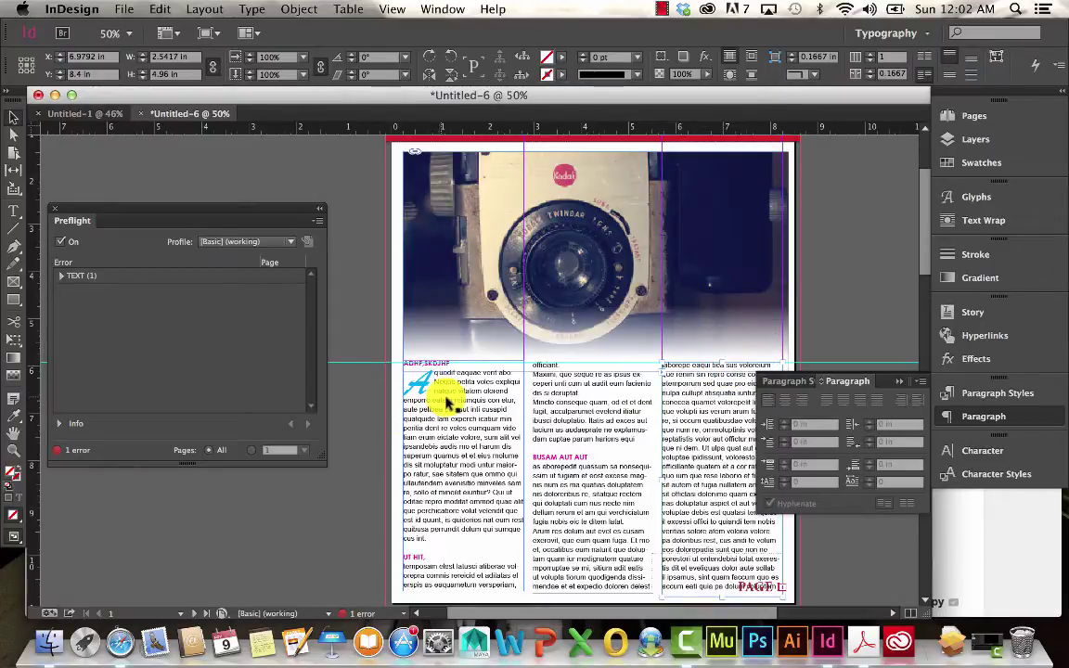
click(353, 378)
key(w)
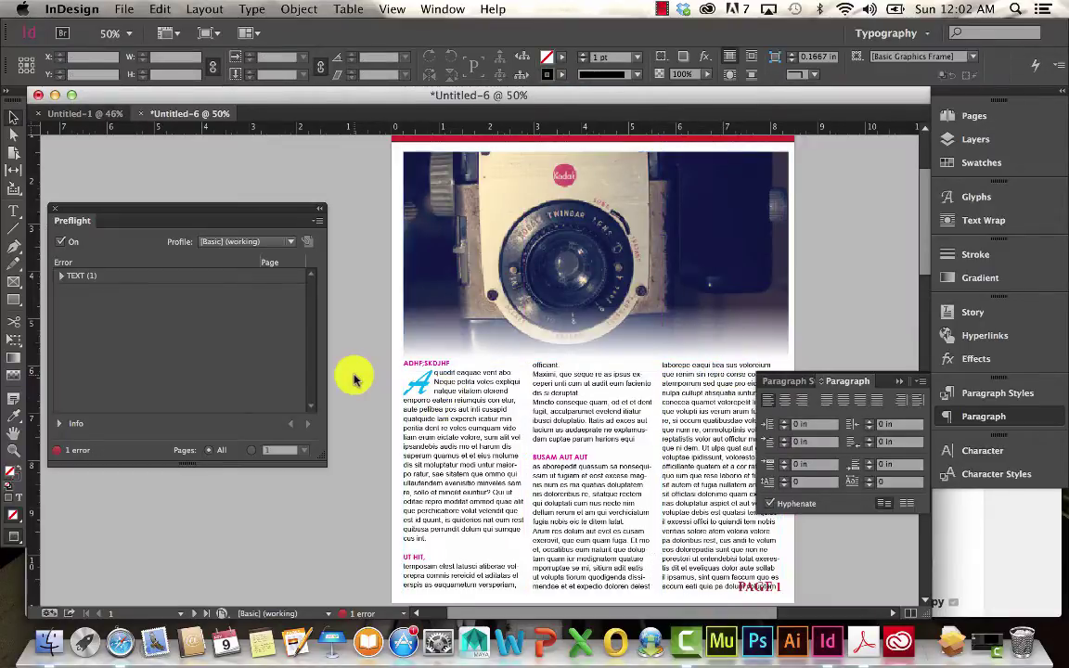
key(super+minus)
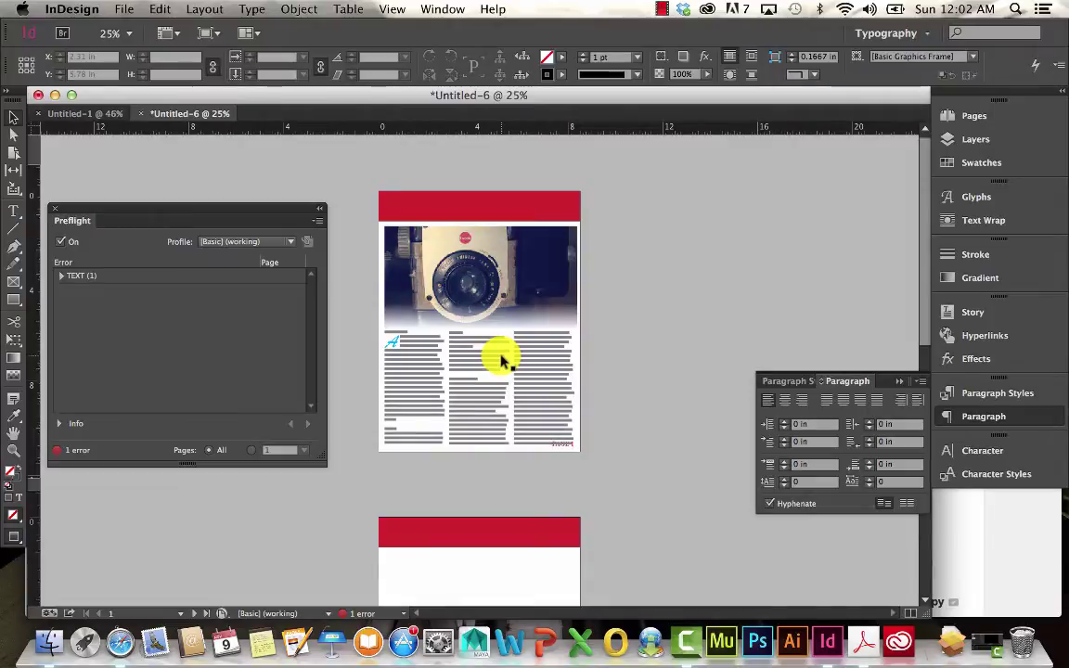
key(super+equal)
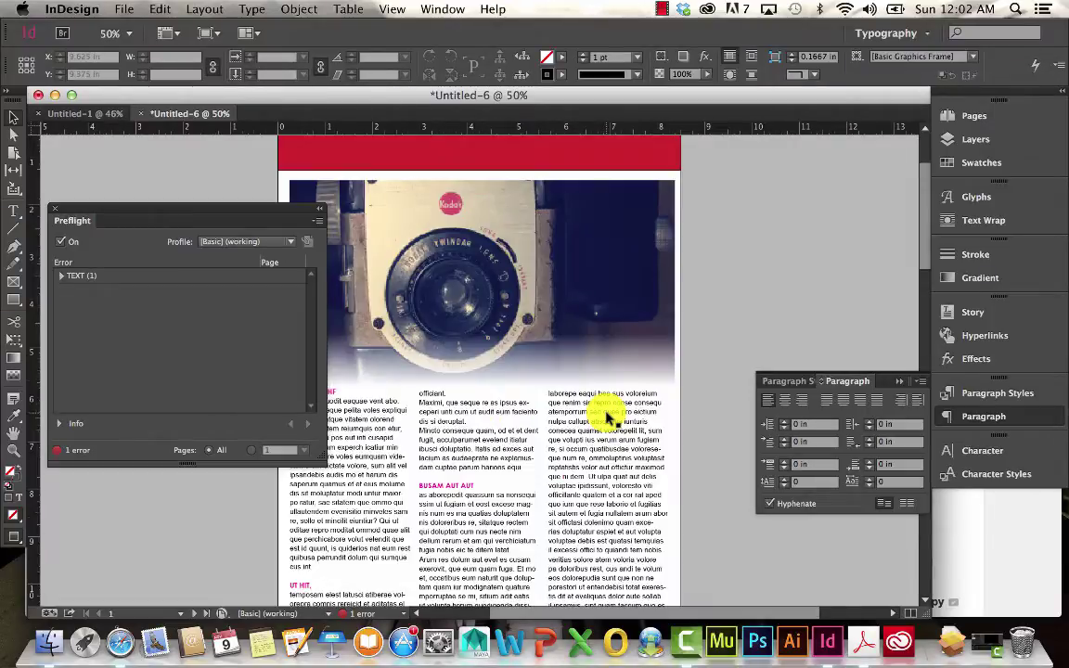
scroll(608, 417, left, 5)
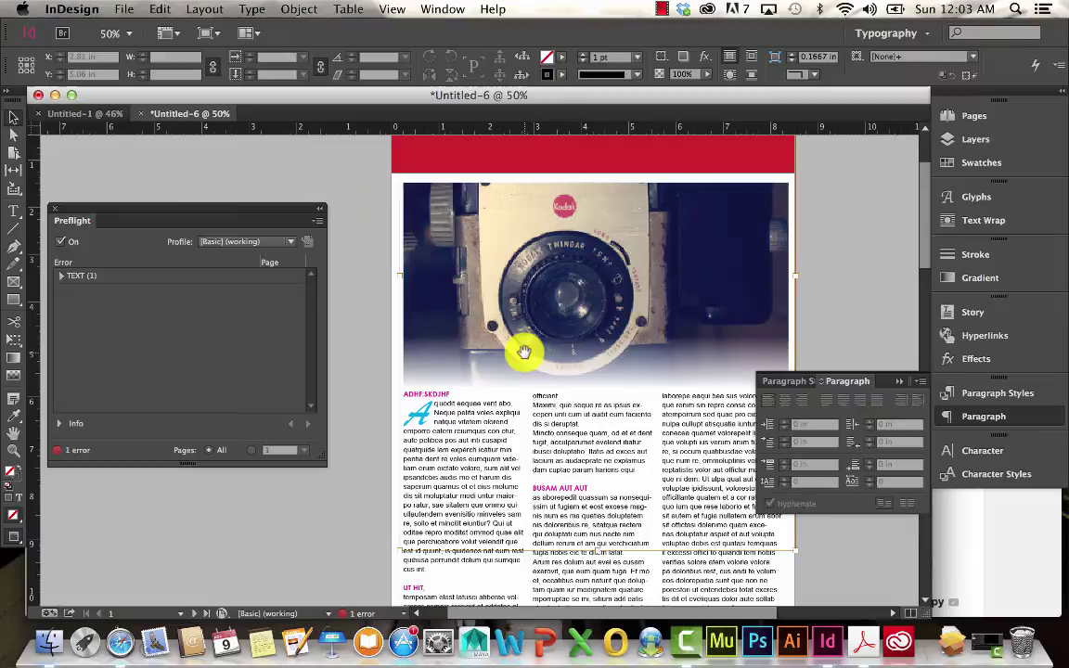
drag(522, 294, 520, 317)
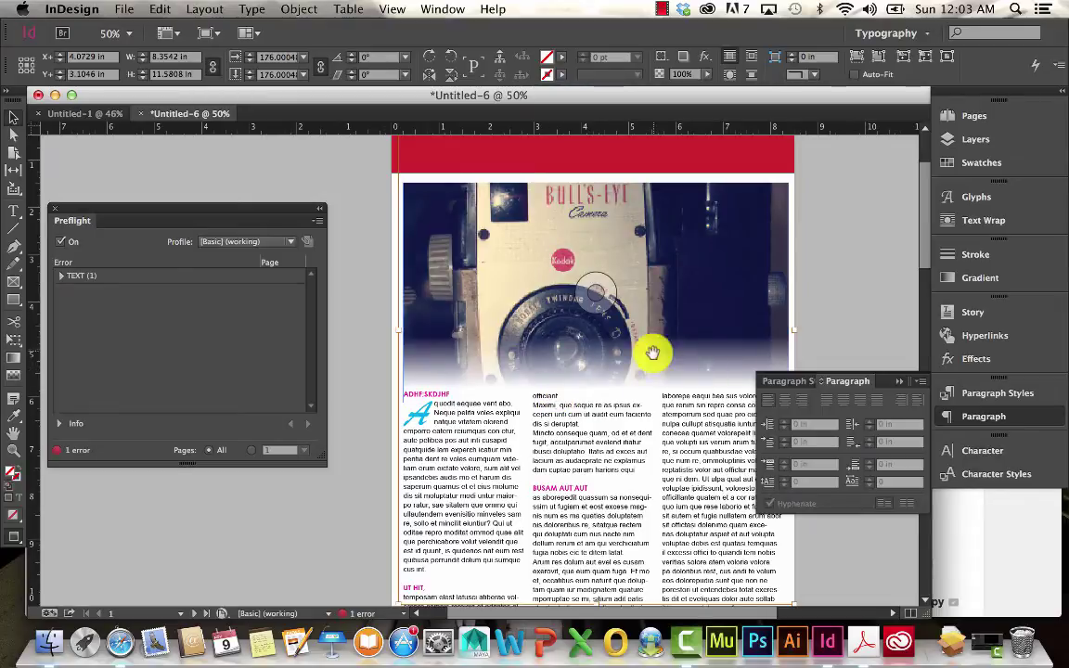
drag(531, 295, 534, 248)
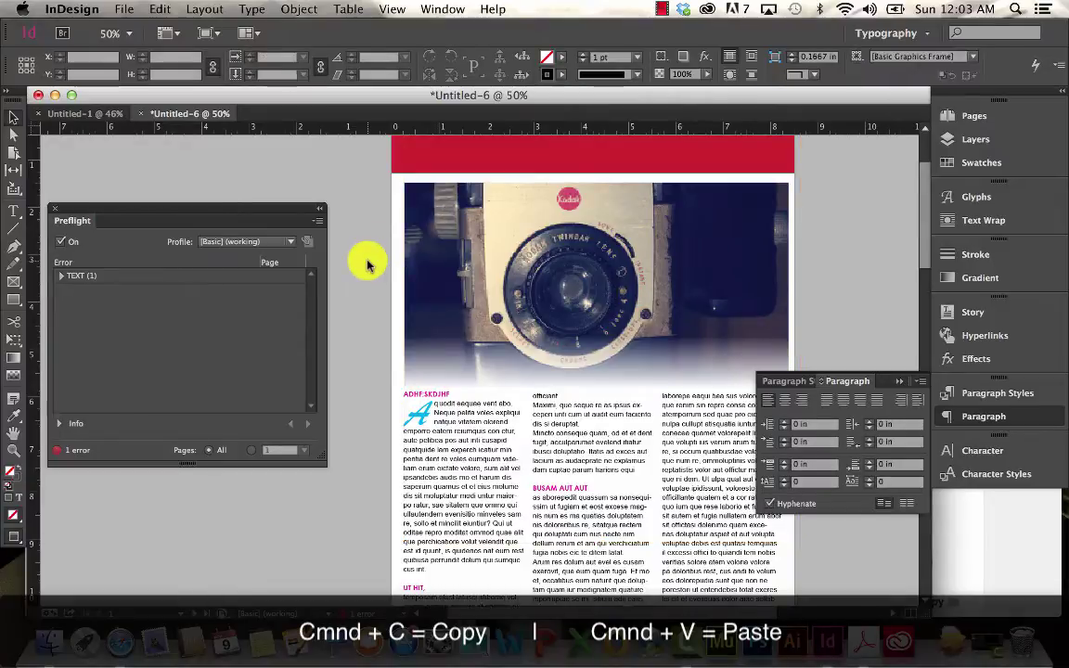
key(super+v)
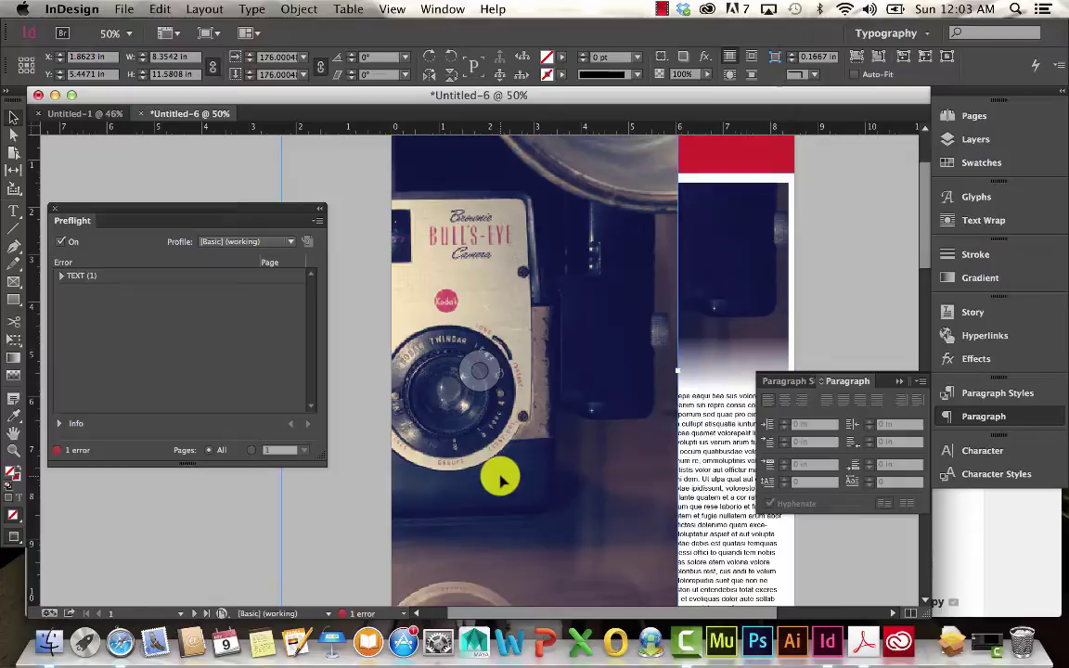
key(super+z)
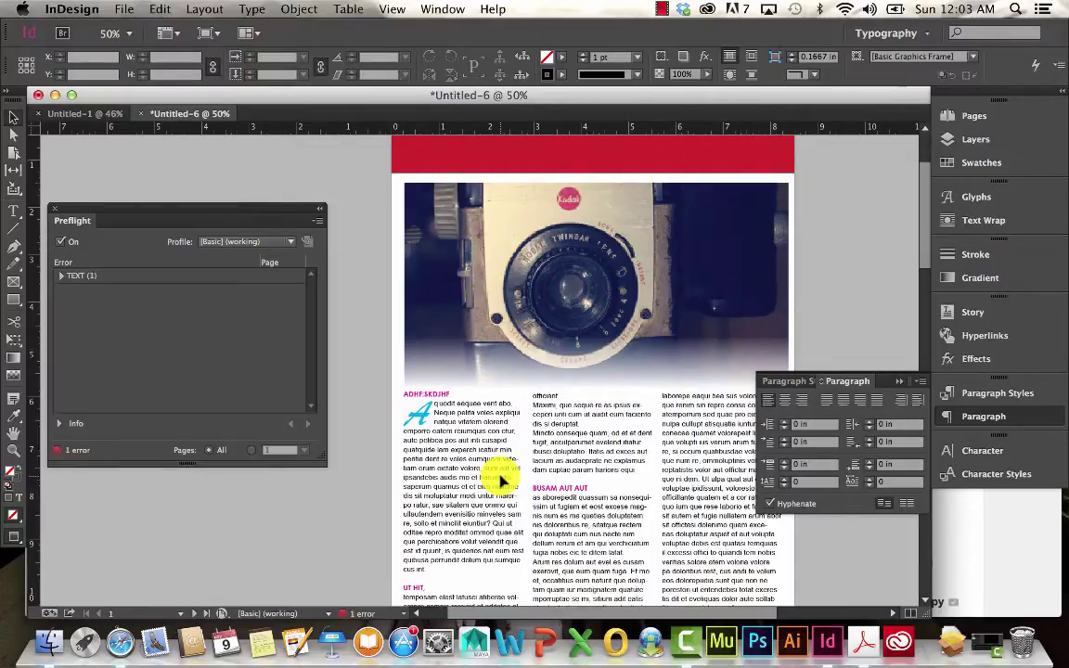
Step: Give the camera photo frame an 8 pt Black stroke while leaving its fill as None
click(474, 235)
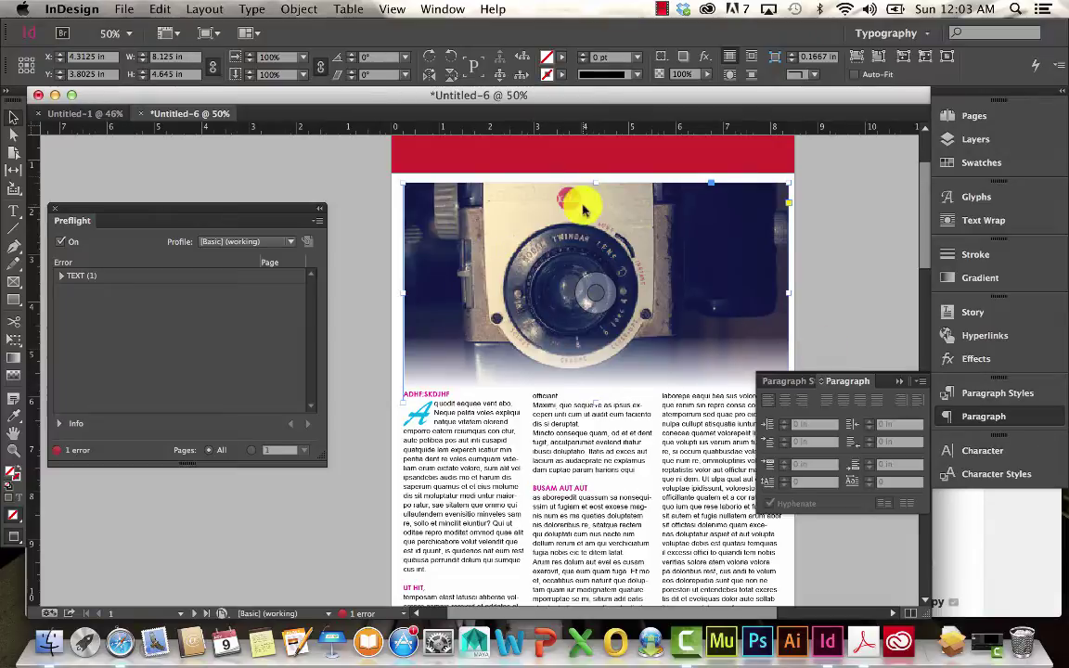
click(562, 75)
click(431, 160)
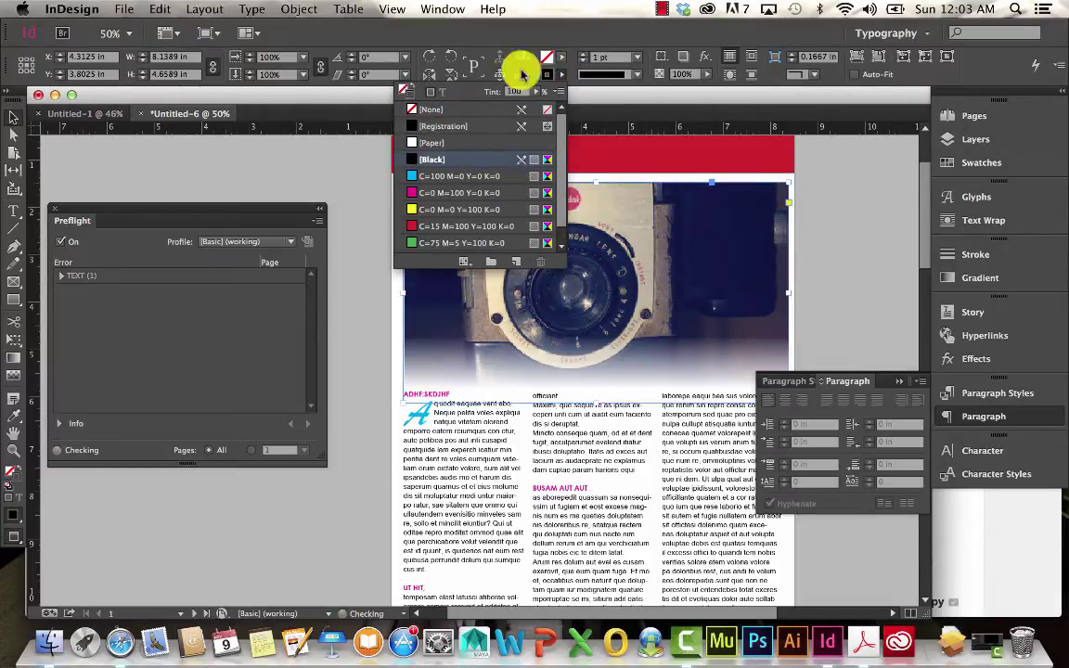
click(583, 60)
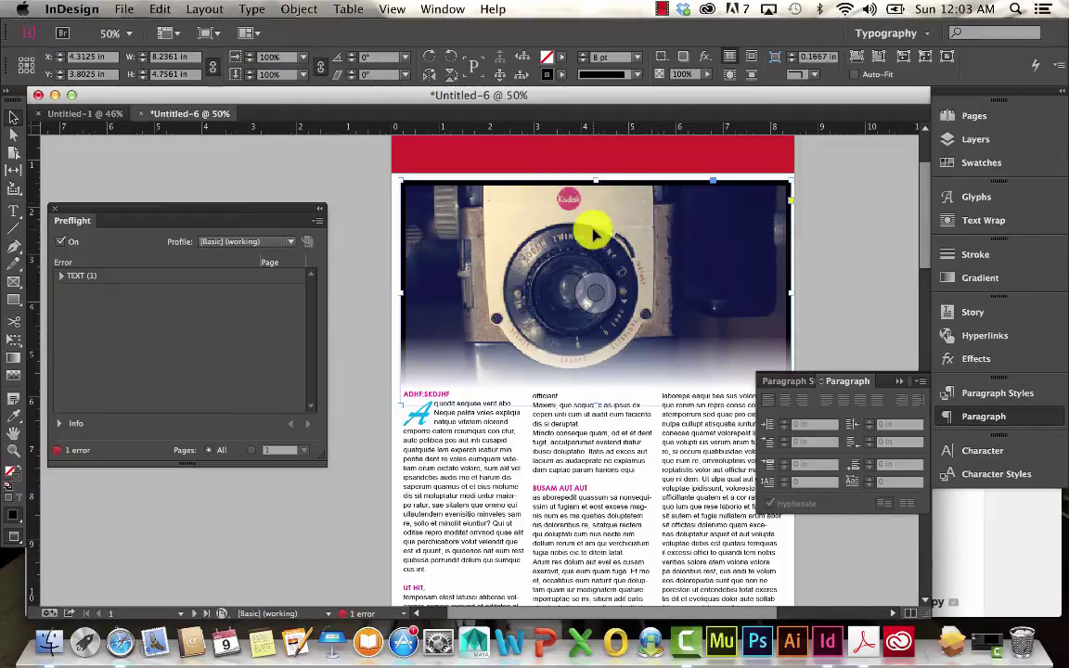
click(563, 58)
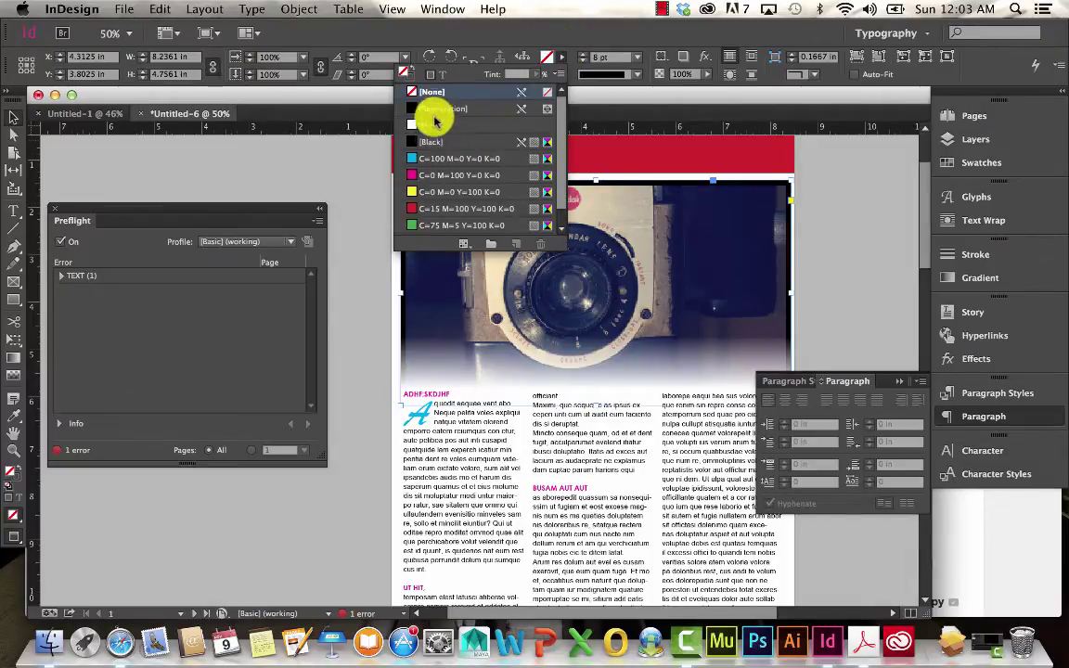
click(562, 56)
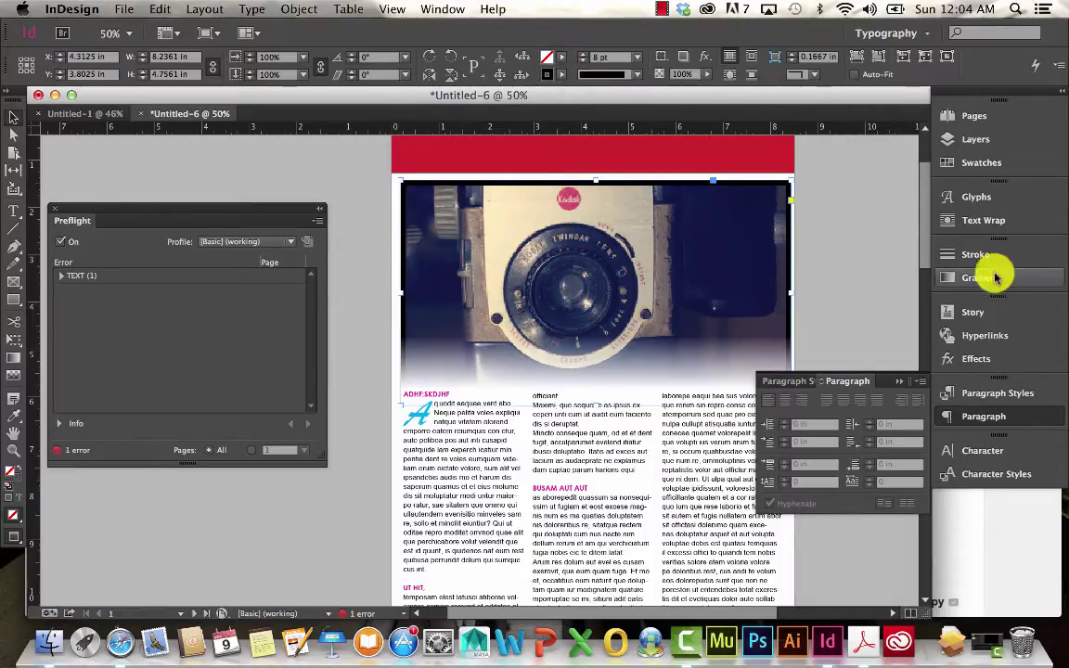
Step: Give the photo frame rounded corners, cancel Corner Options unchanged, and deselect the frame
click(951, 253)
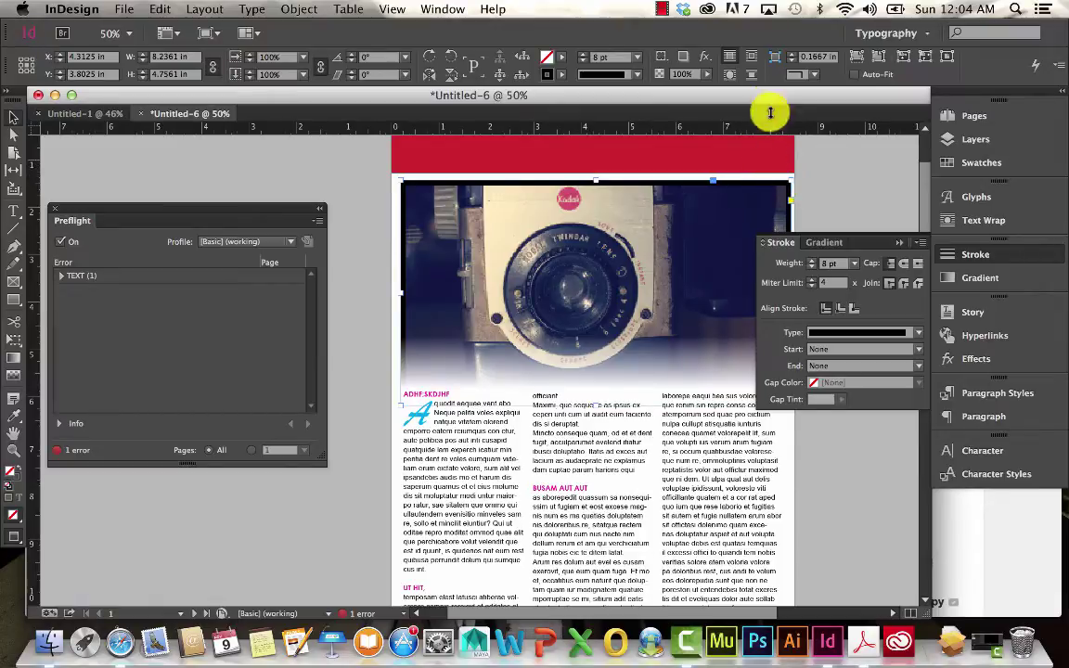
click(813, 75)
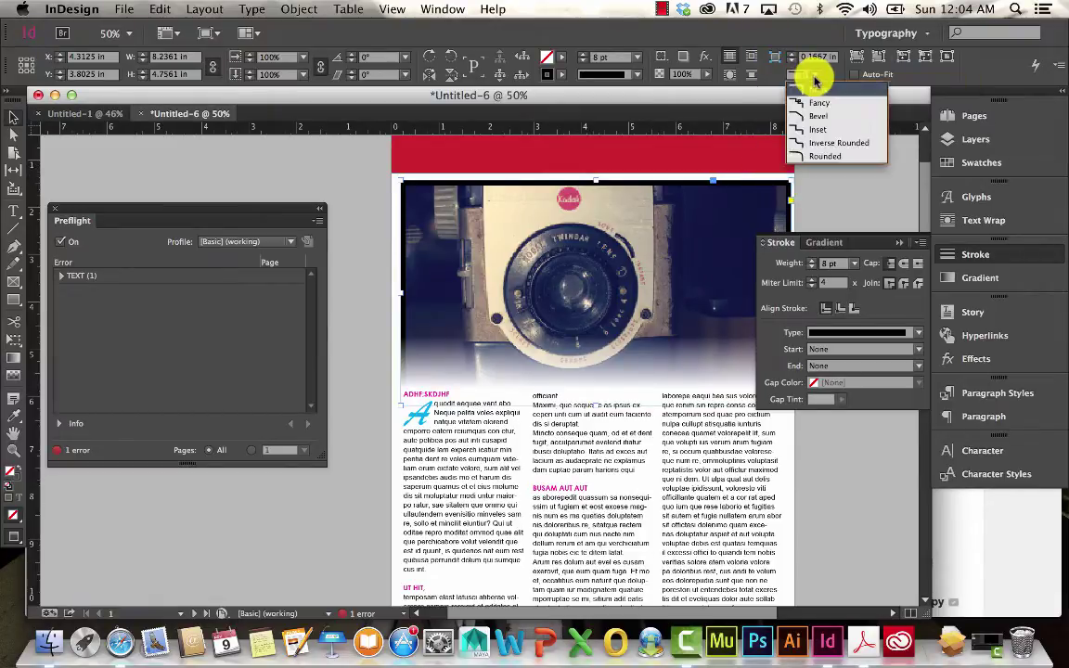
click(821, 157)
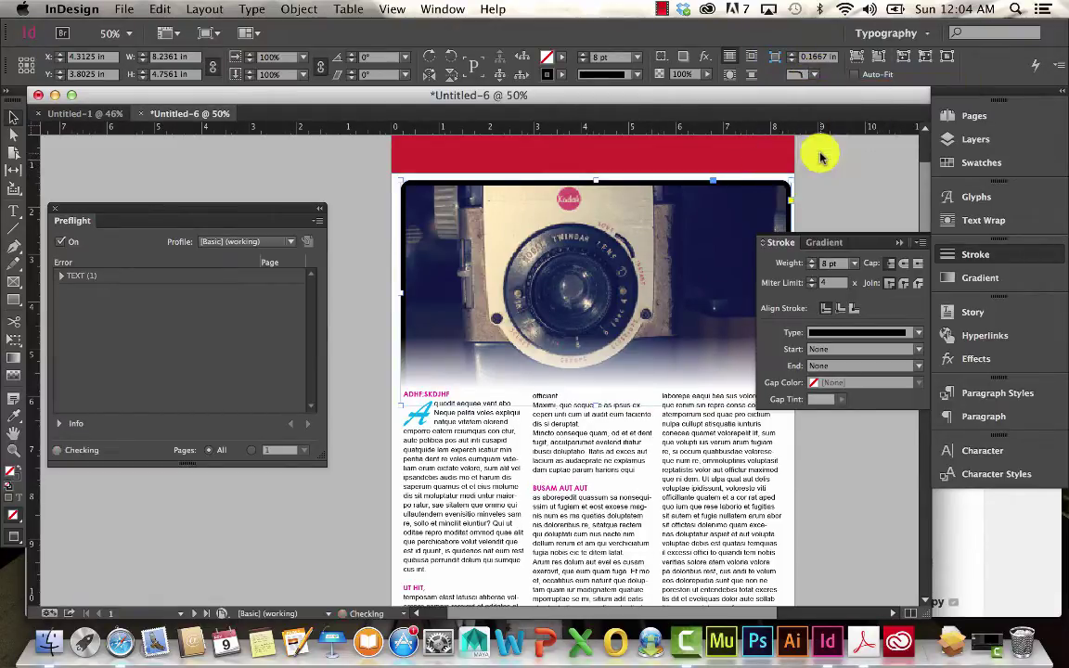
alt+click(772, 58)
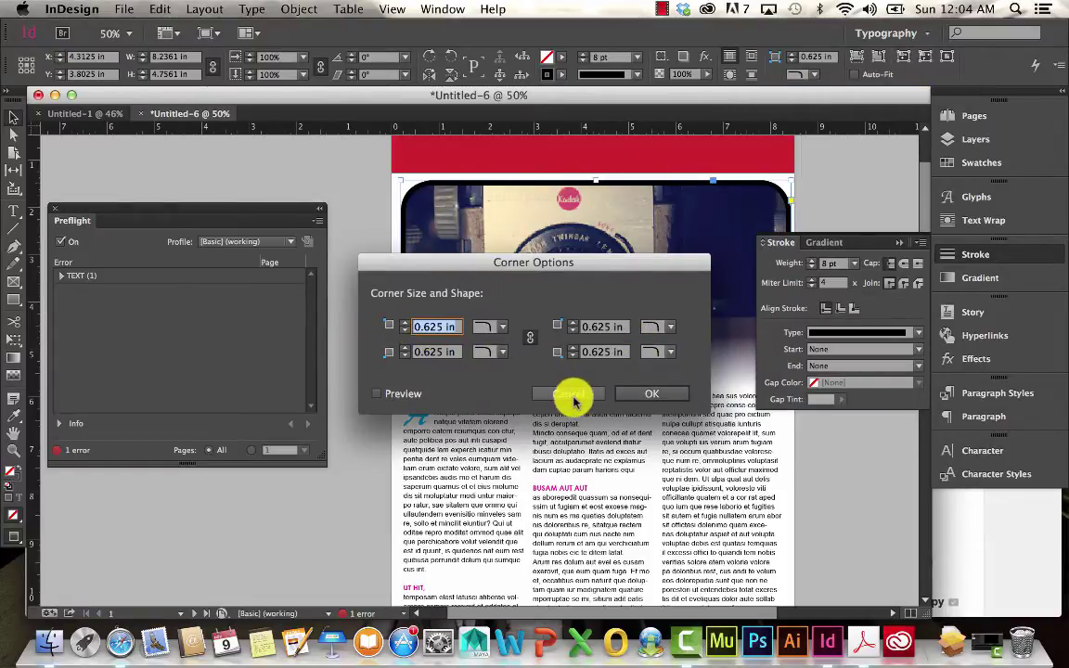
click(570, 394)
click(878, 205)
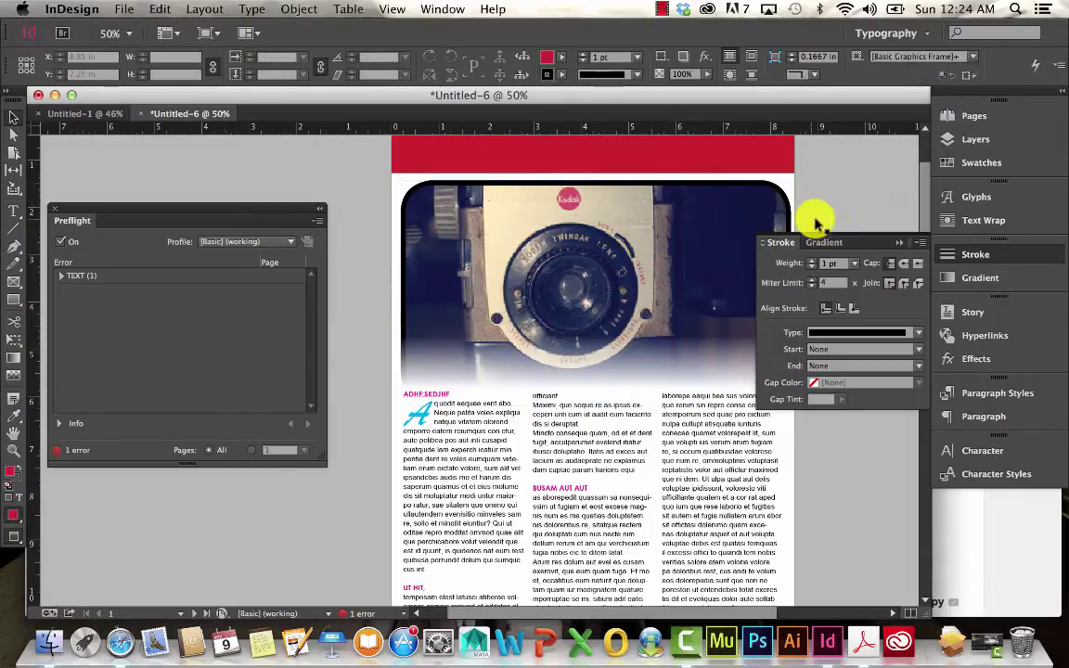
Step: Close the Stroke panel and start a New Color Swatch from the Swatches panel menu
click(899, 242)
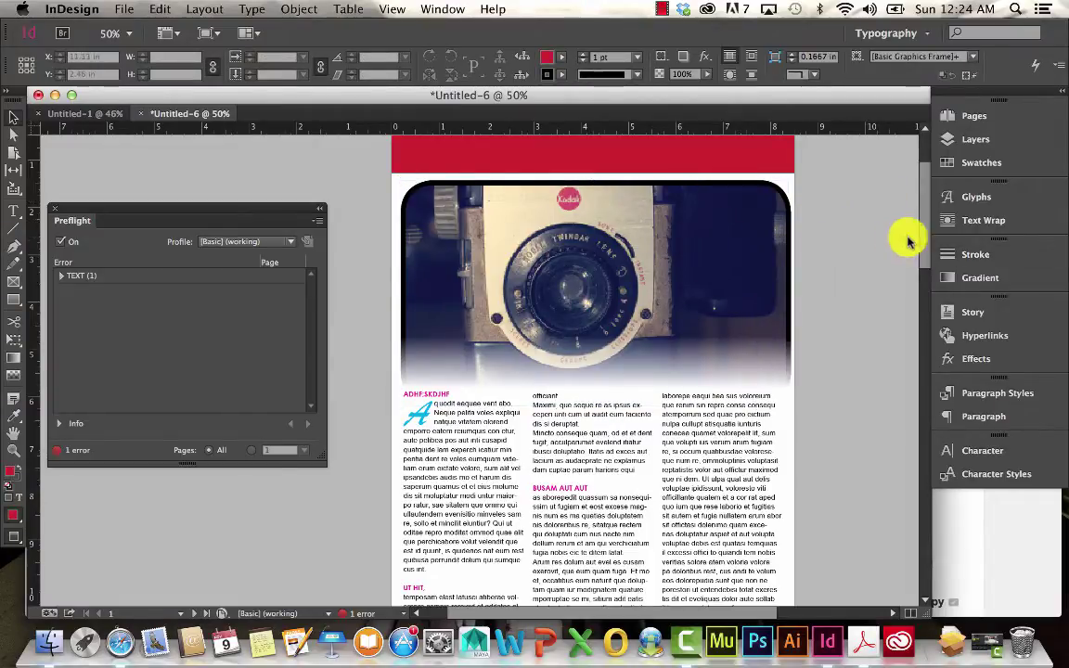
click(976, 164)
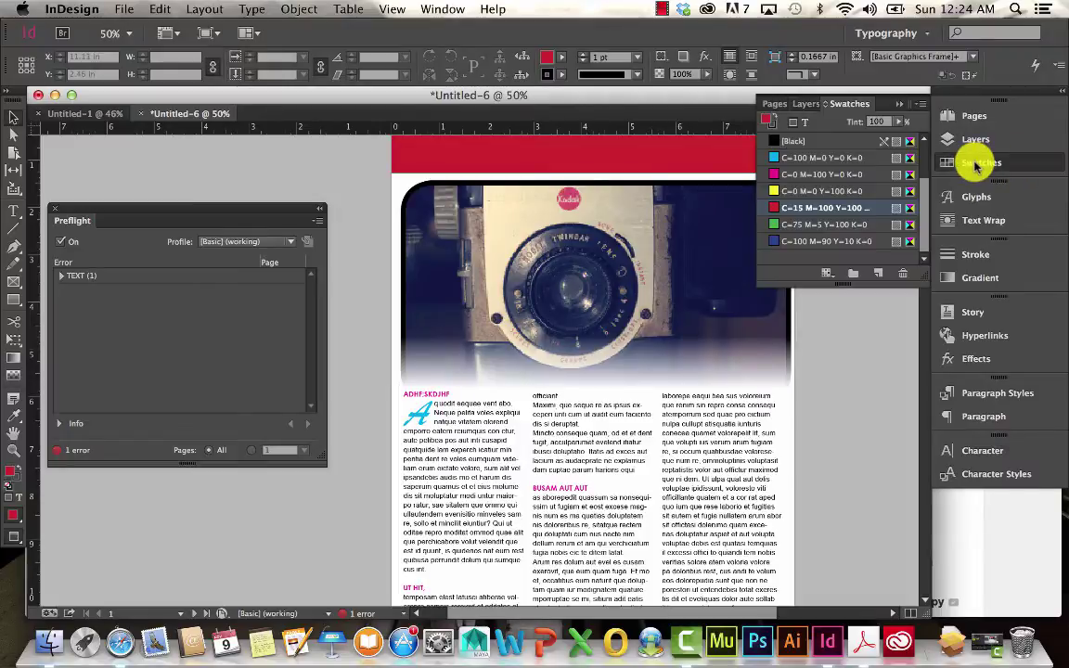
click(924, 105)
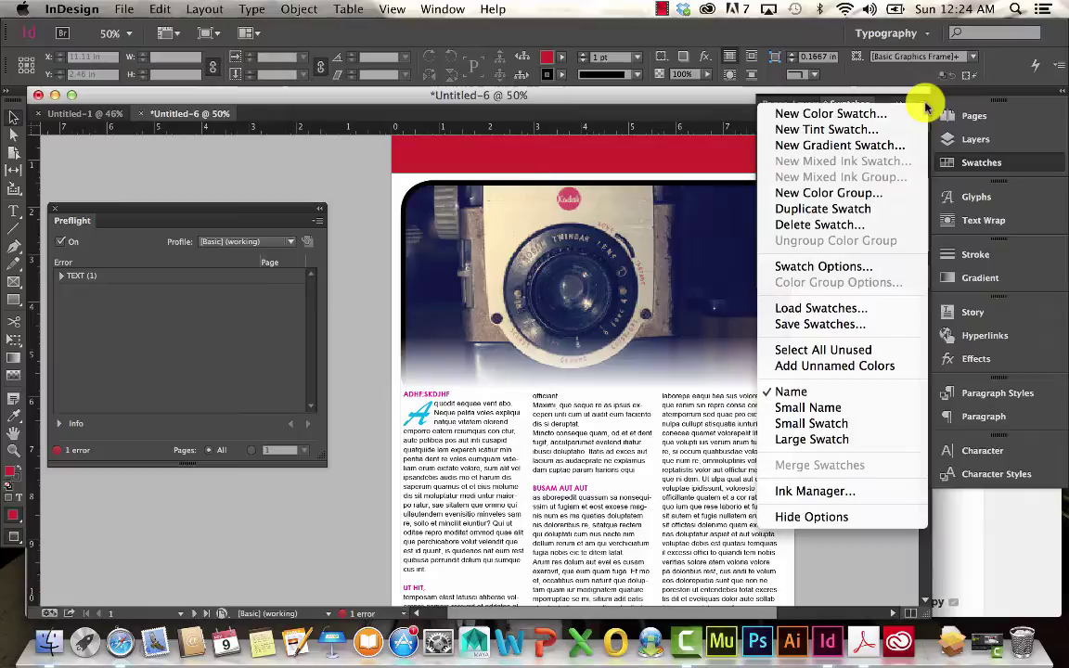
click(882, 114)
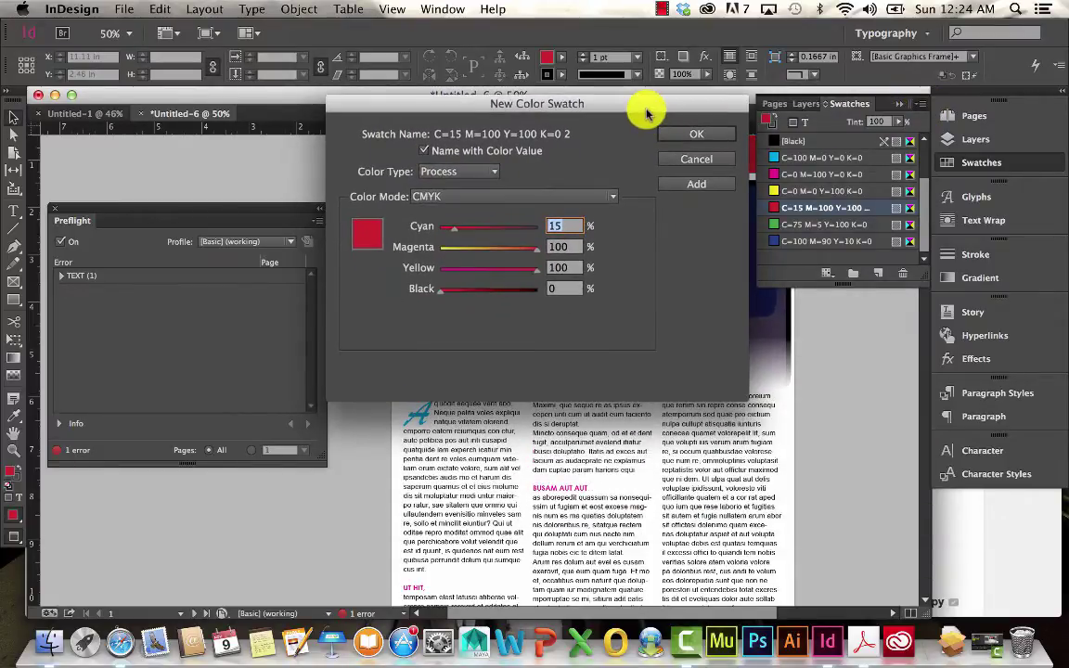
click(471, 173)
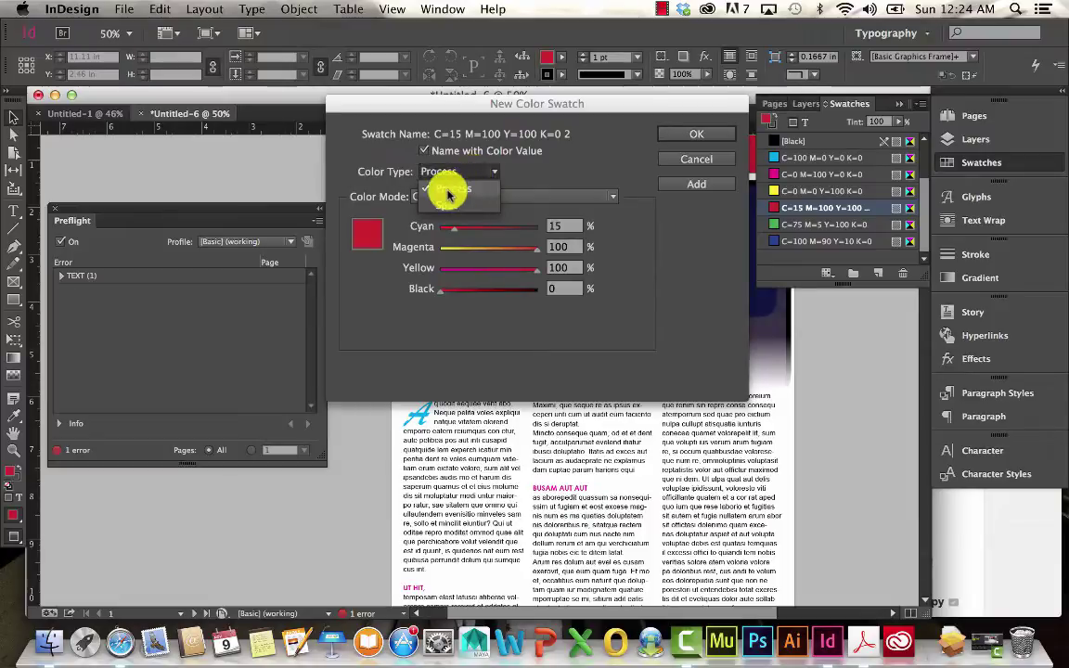
click(395, 140)
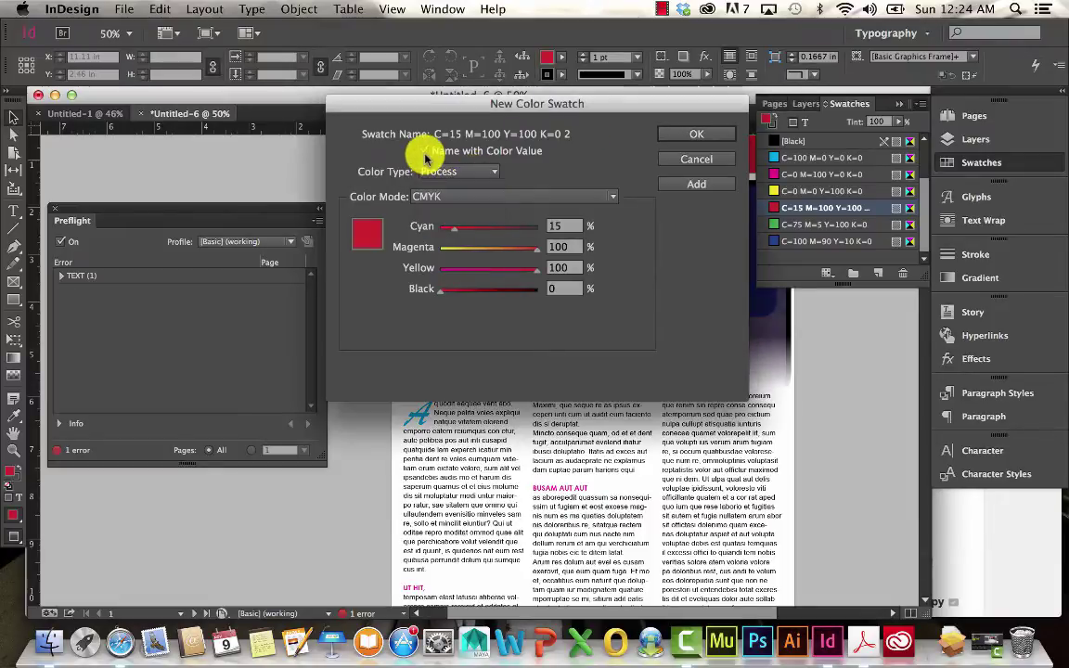
click(429, 151)
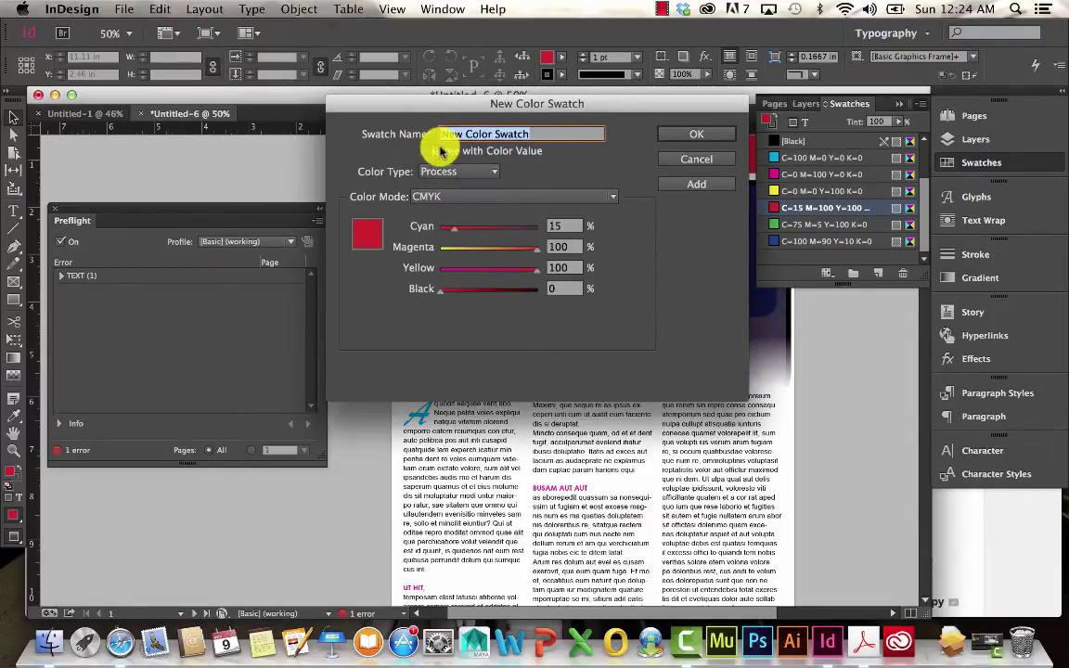
click(425, 151)
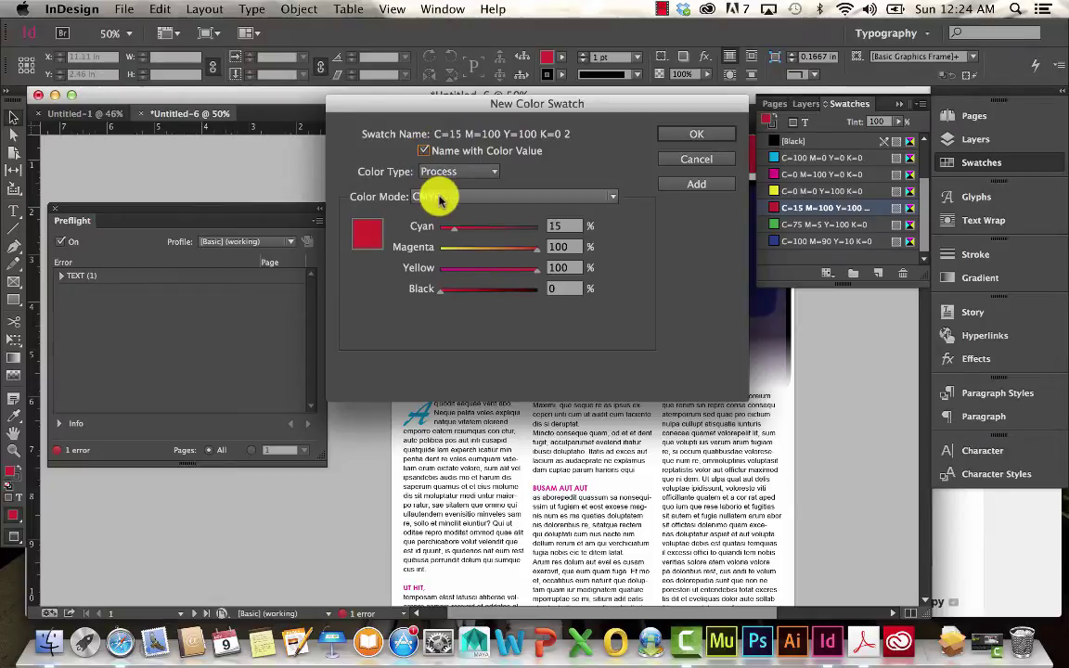
click(440, 199)
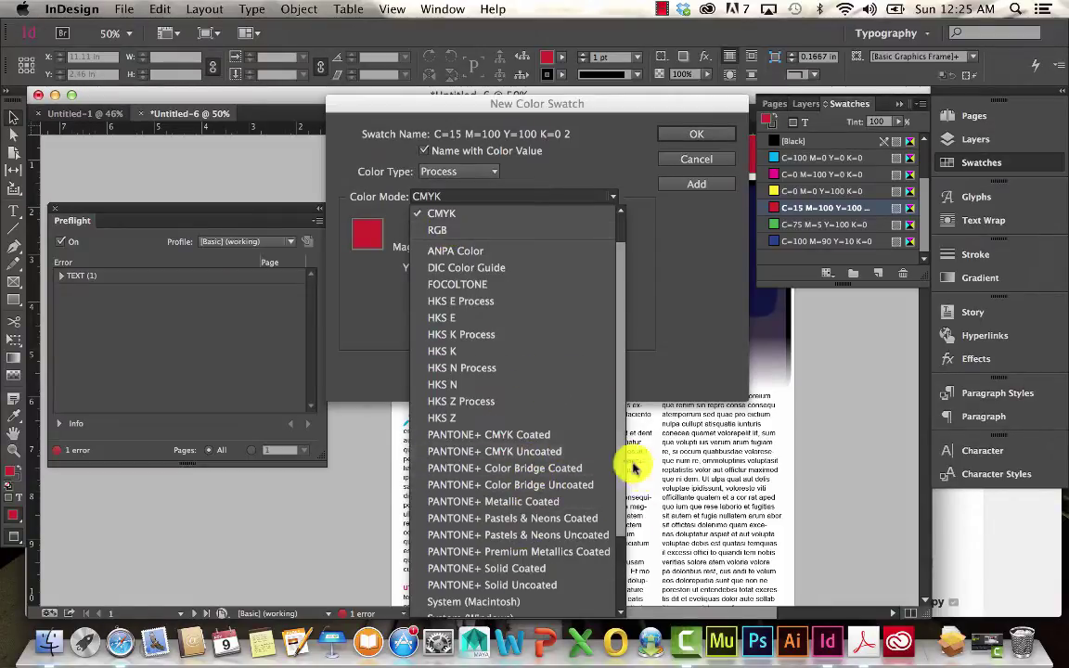
click(691, 251)
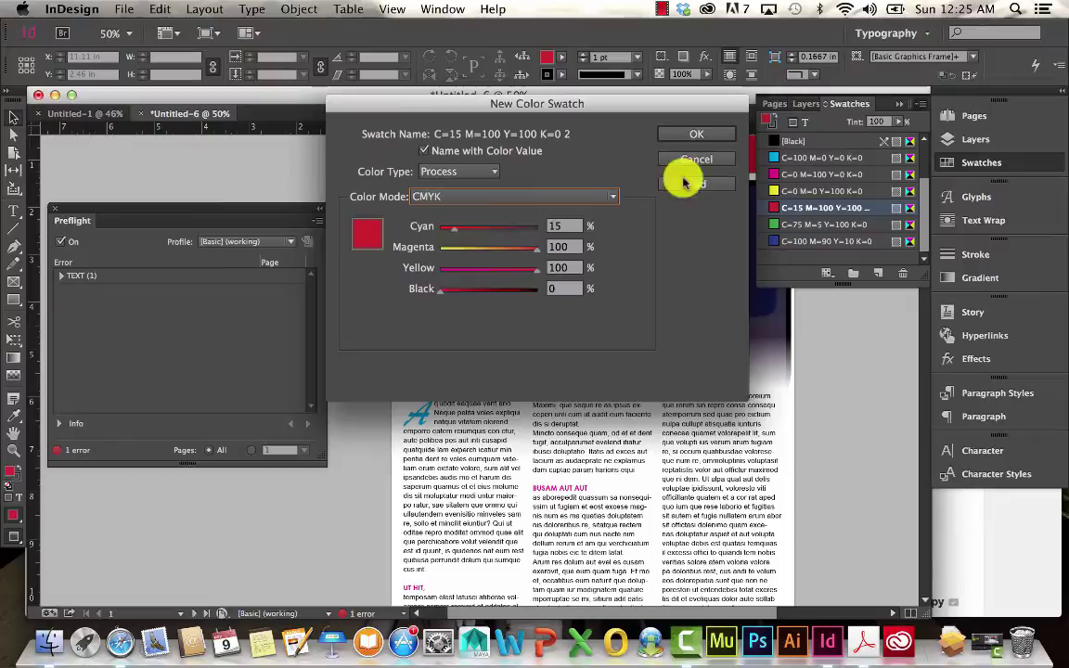
Step: Make the swatch a Spot colour in RGB mode with Red 149, and add it
click(475, 172)
click(461, 203)
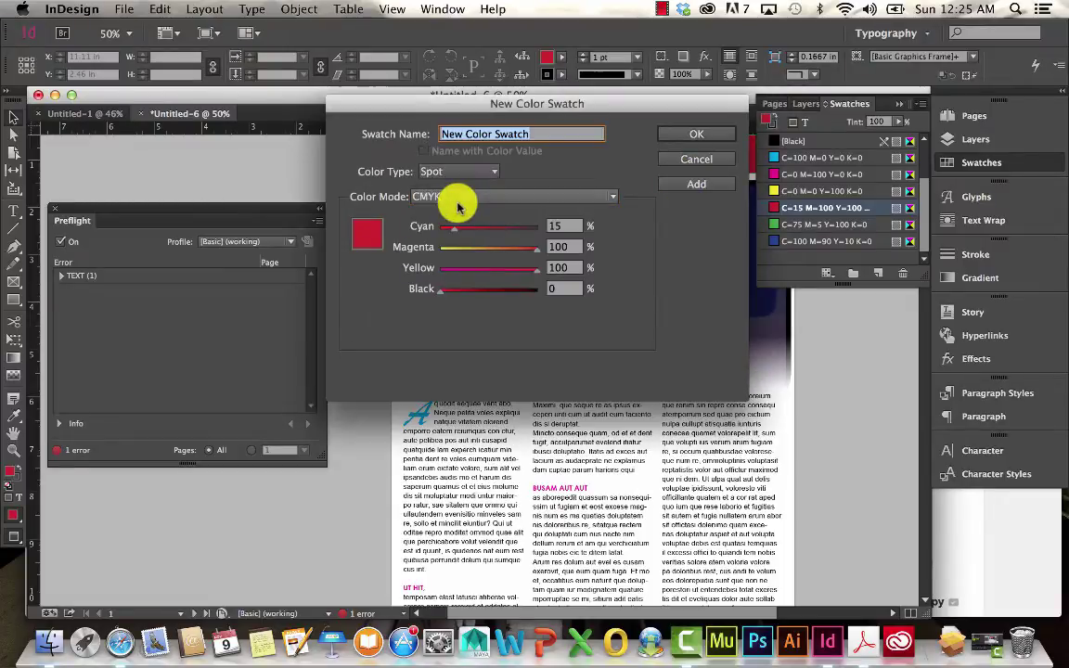
click(453, 196)
click(447, 230)
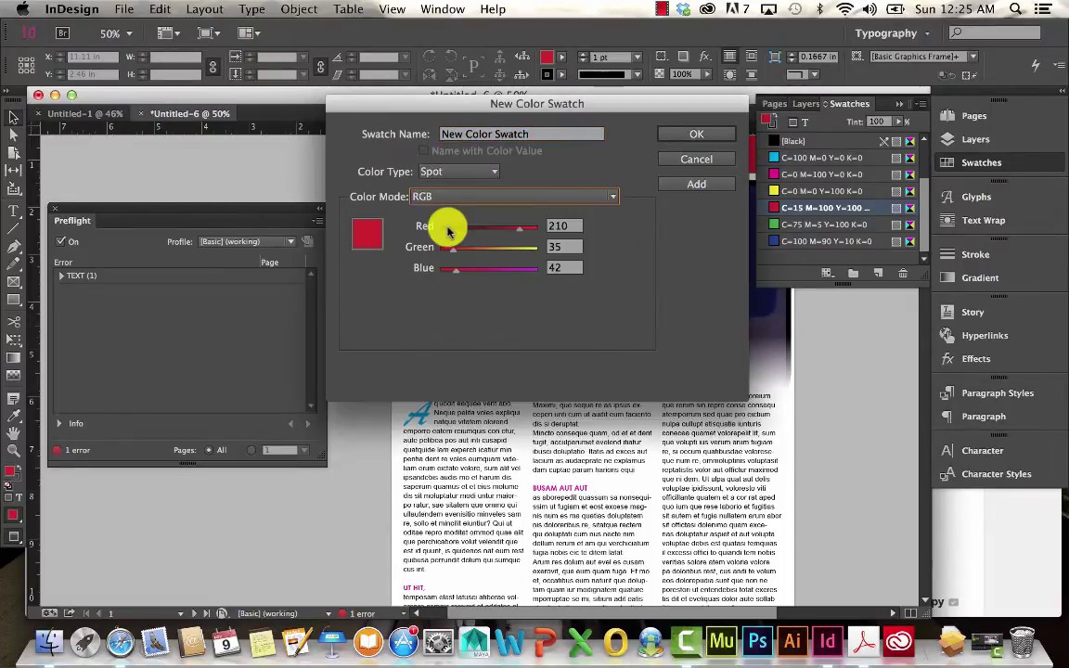
click(495, 228)
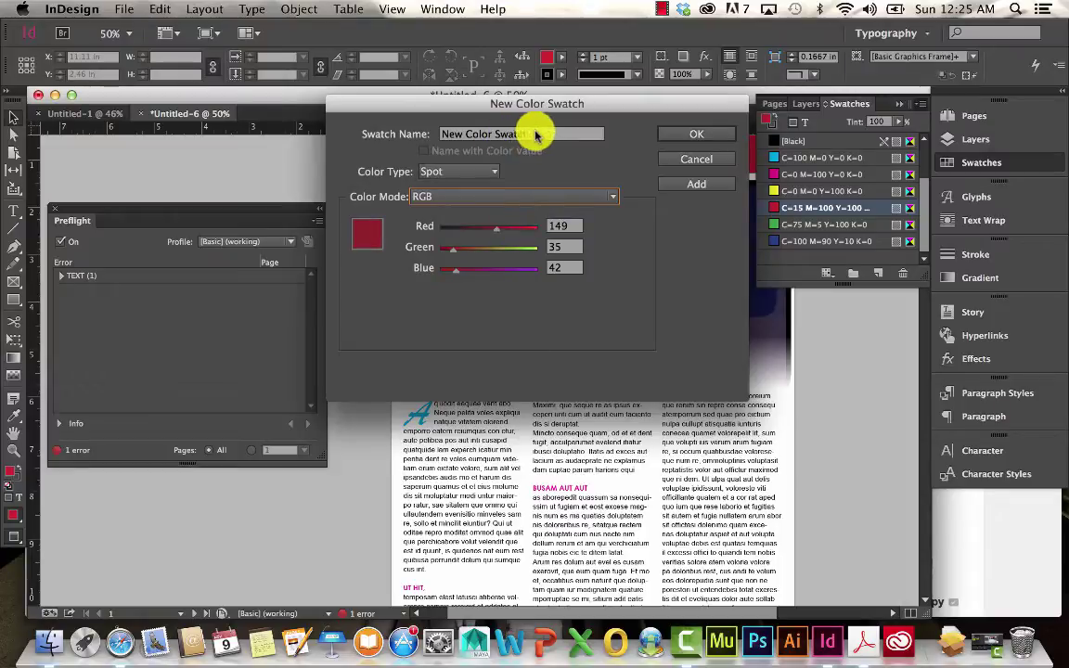
click(694, 135)
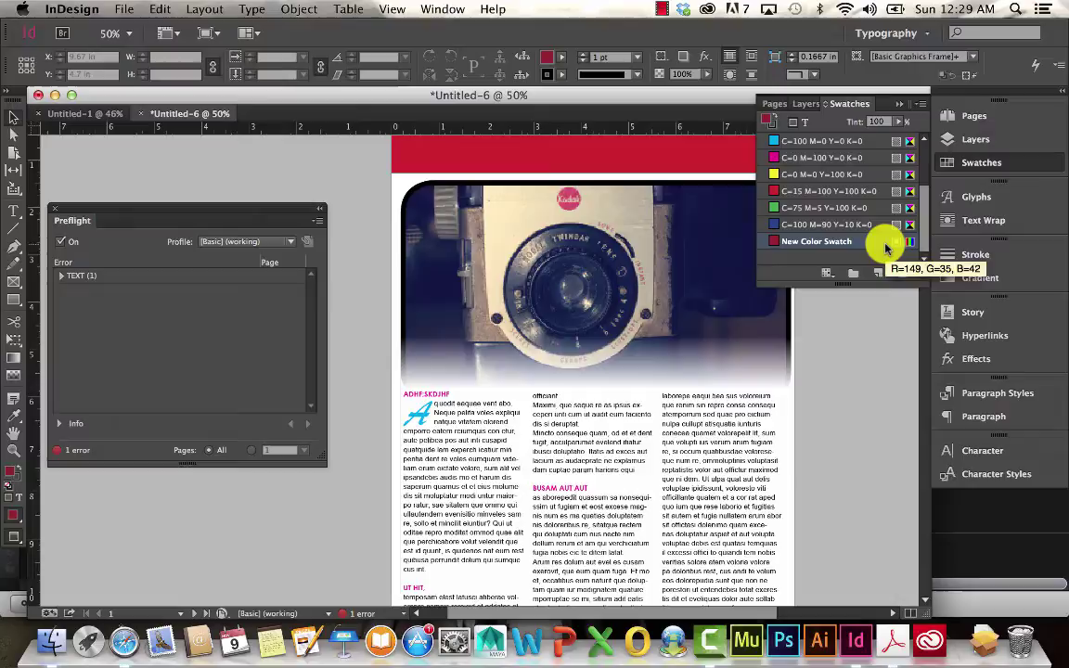
Step: Delete New Color Swatch and the R=149 G=35 B=42 copies, then select C=100 M=90 Y=10 K=0
click(896, 271)
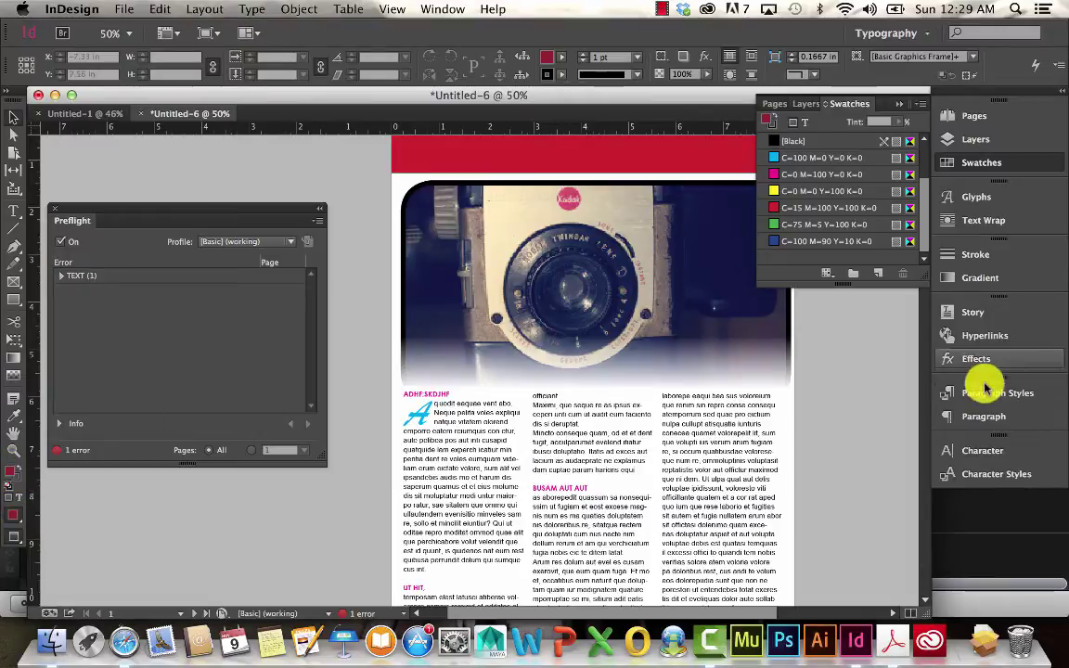
click(876, 276)
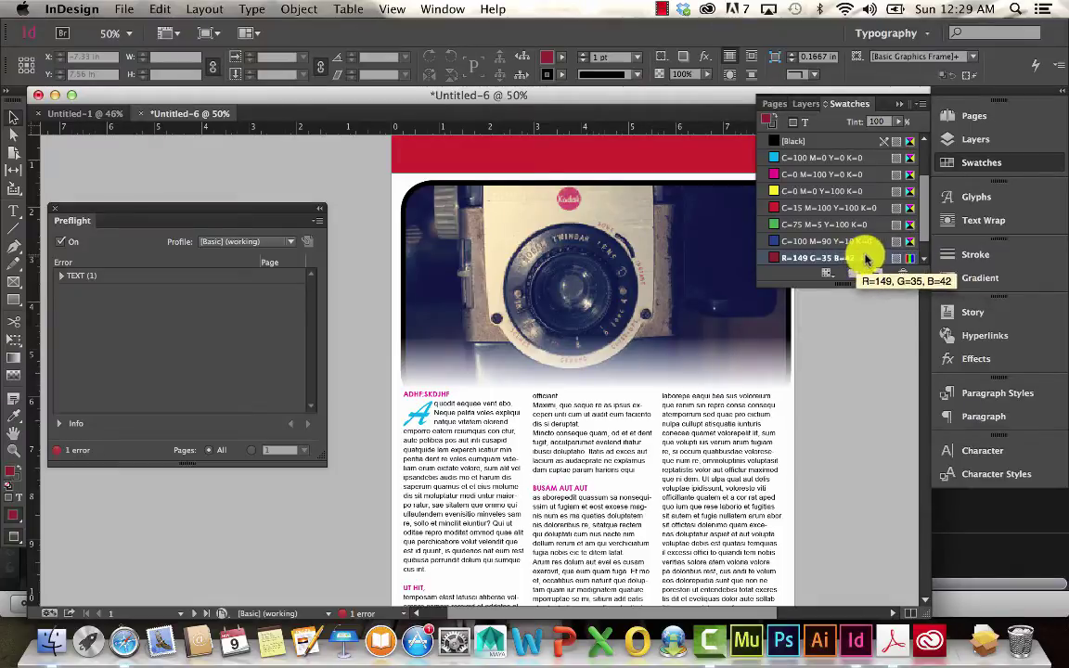
click(885, 275)
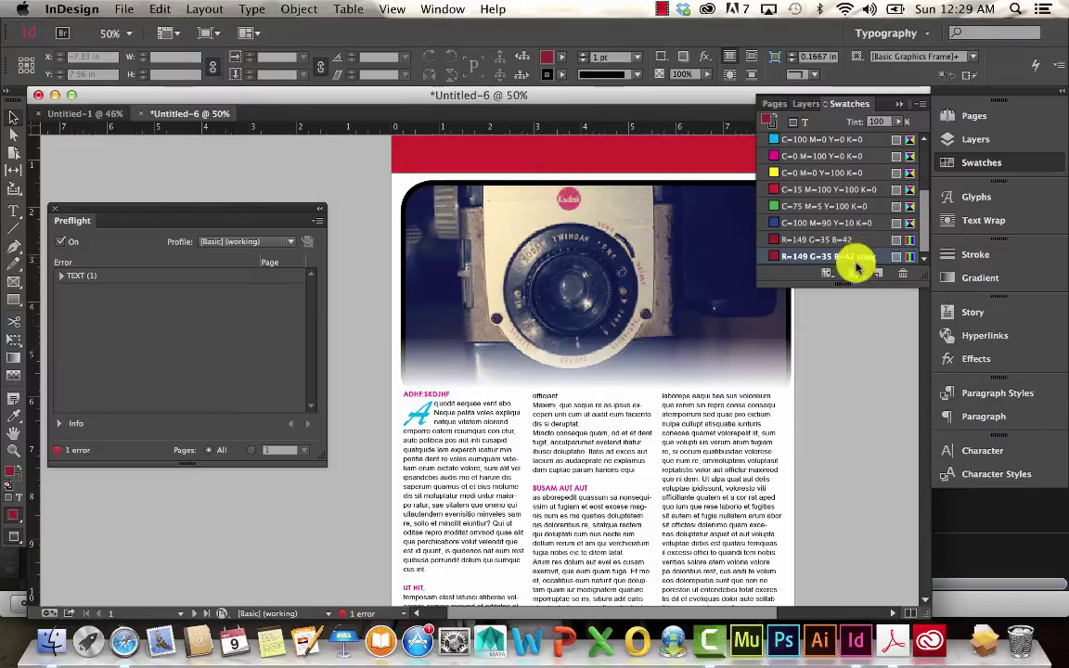
click(901, 272)
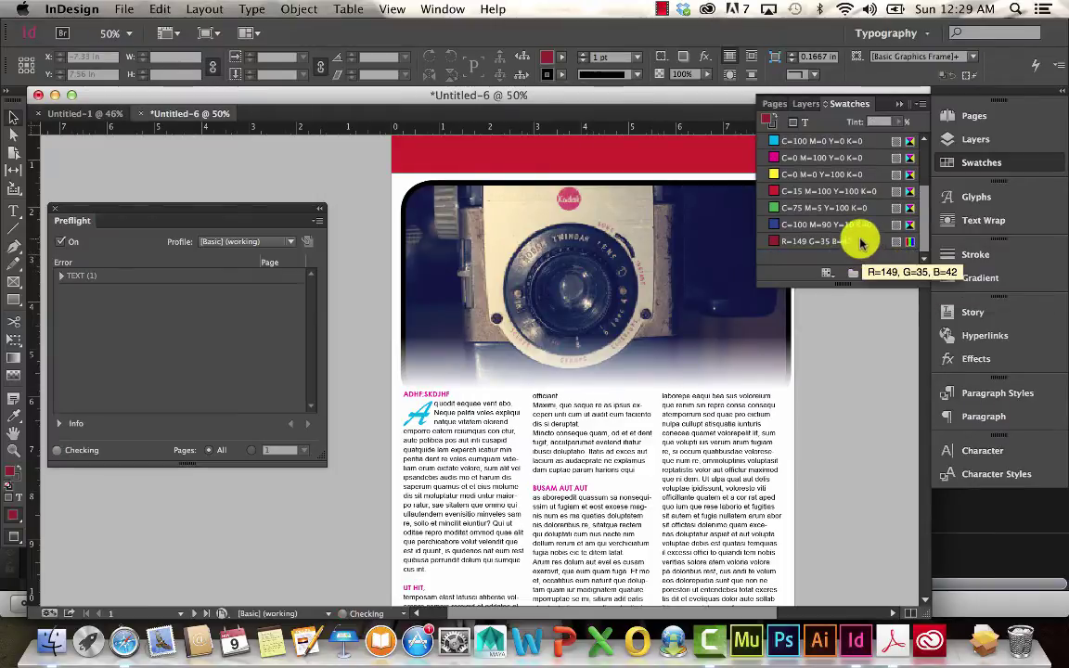
scroll(867, 245, up, 1)
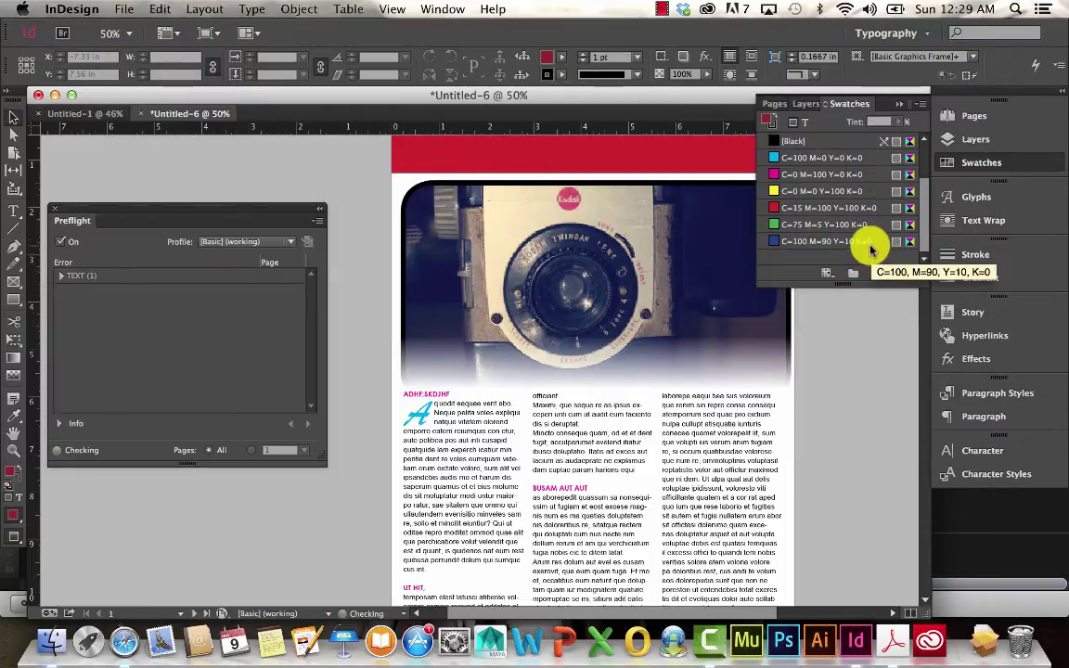
click(871, 247)
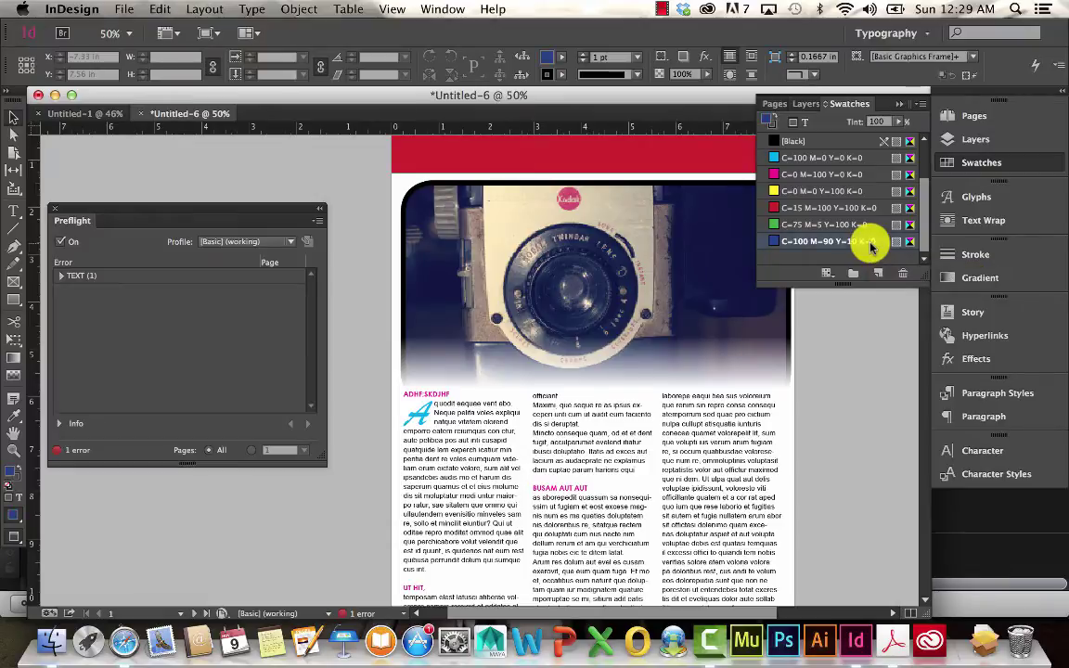
Step: Pick a light purple fill (R=186 G=163 B=221) and save it as swatch C=26 M=36 Y=0 K=0
double_click(14, 473)
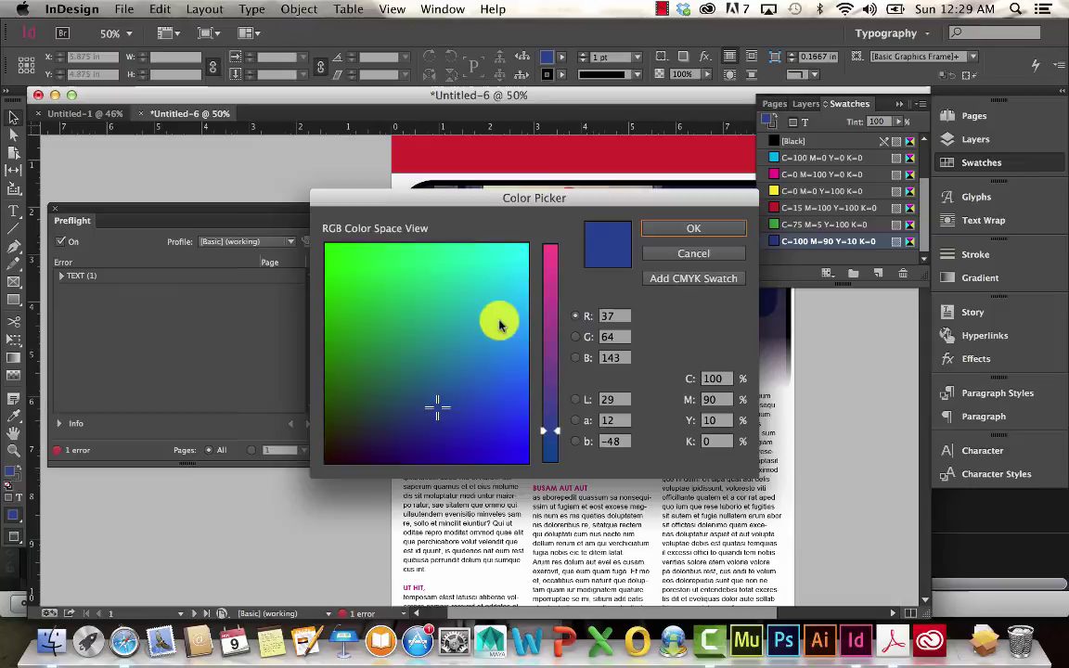
mouse_move(555, 311)
mouse_down()
mouse_move(554, 287)
mouse_move(553, 301)
mouse_up()
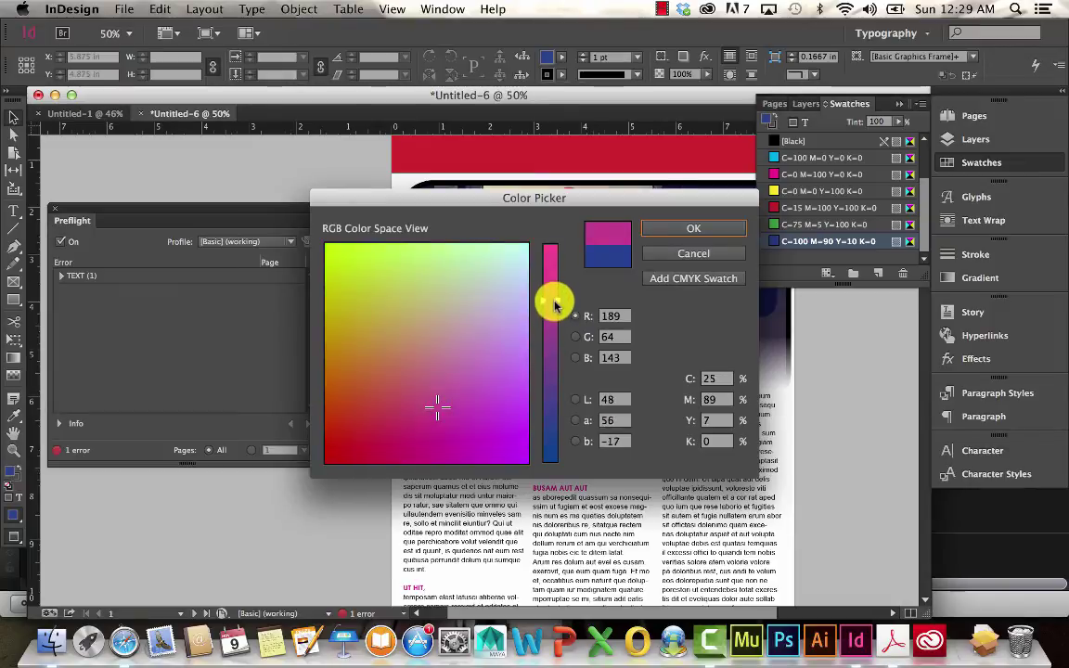
click(492, 334)
drag(491, 334, 499, 323)
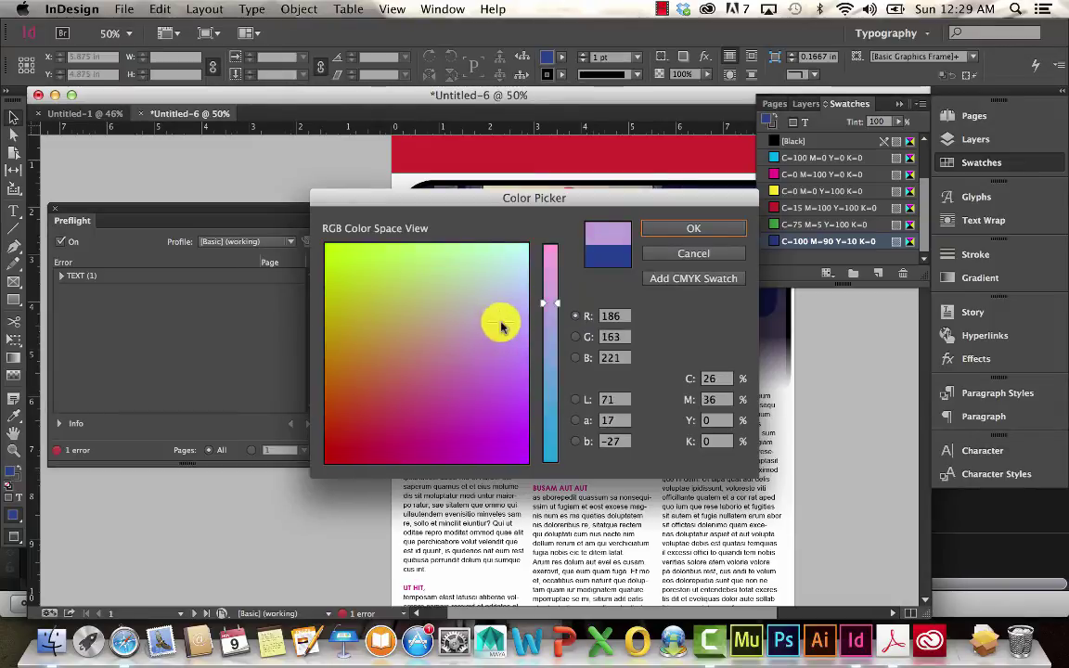
click(671, 230)
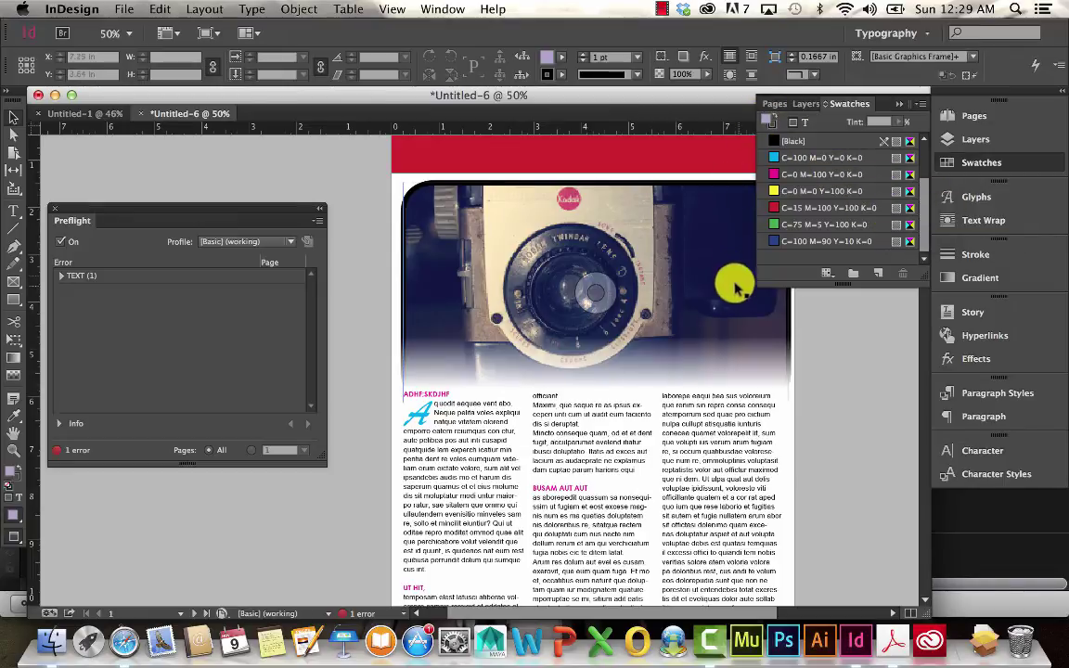
click(878, 278)
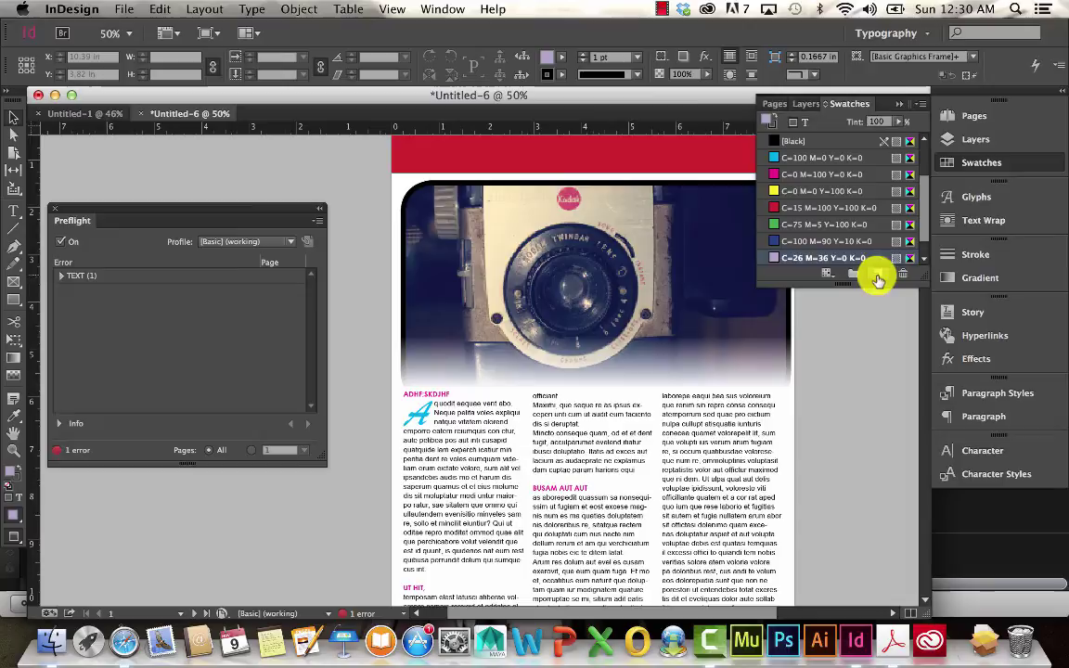